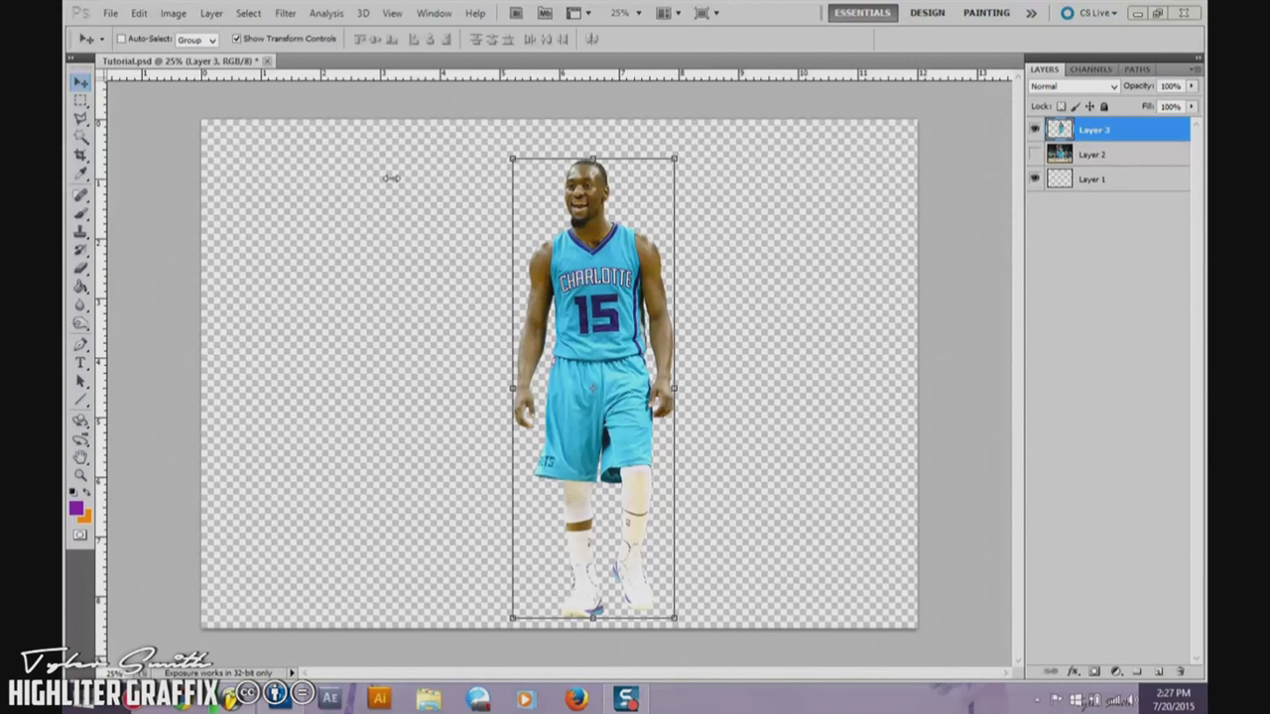
Step: Show and select Layer 2, and try the Clone Stamp on the number 12 player in the background
{"action": "left_click", "coordinate": [1036, 154]}
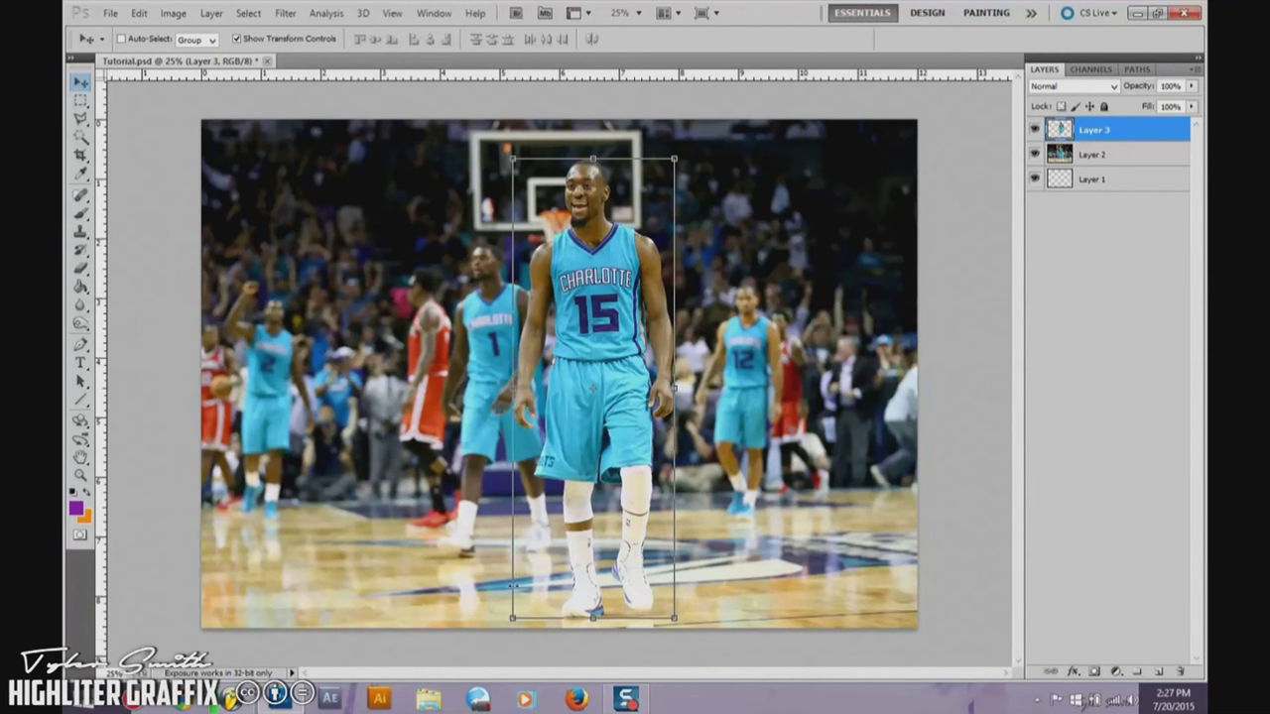
{"action": "left_click", "coordinate": [1093, 163]}
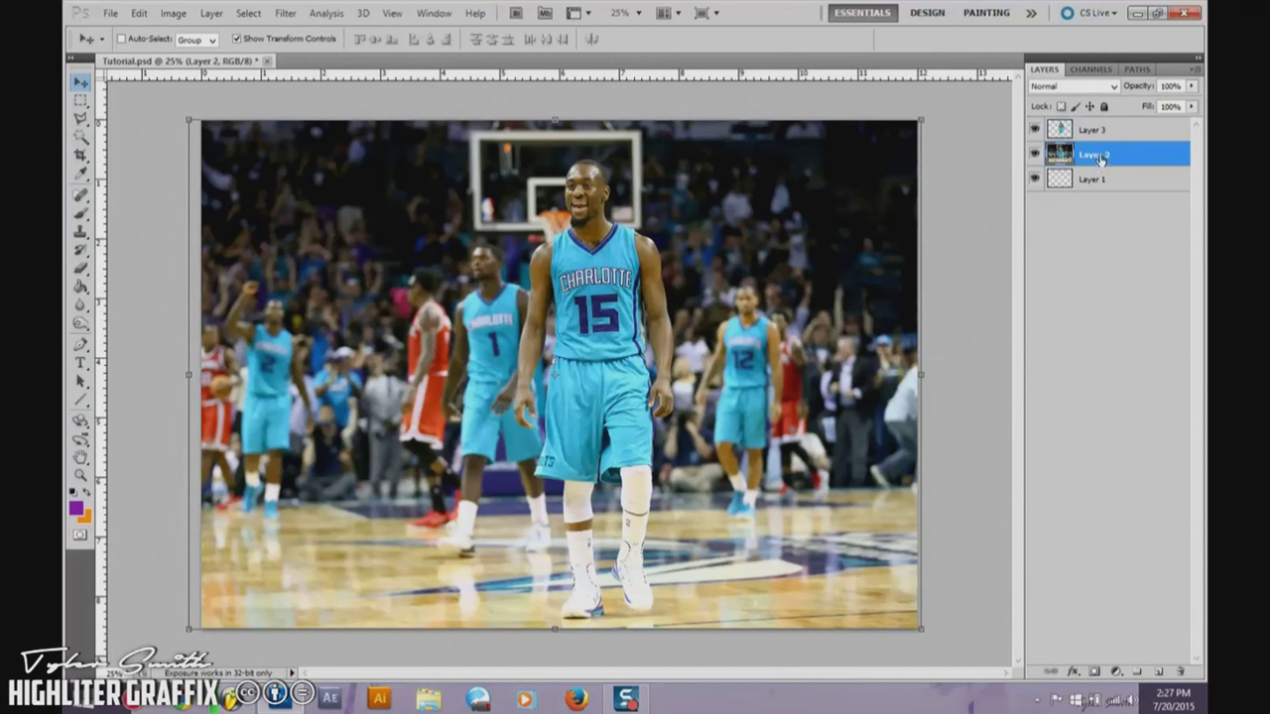
{"action": "key", "text": "s"}
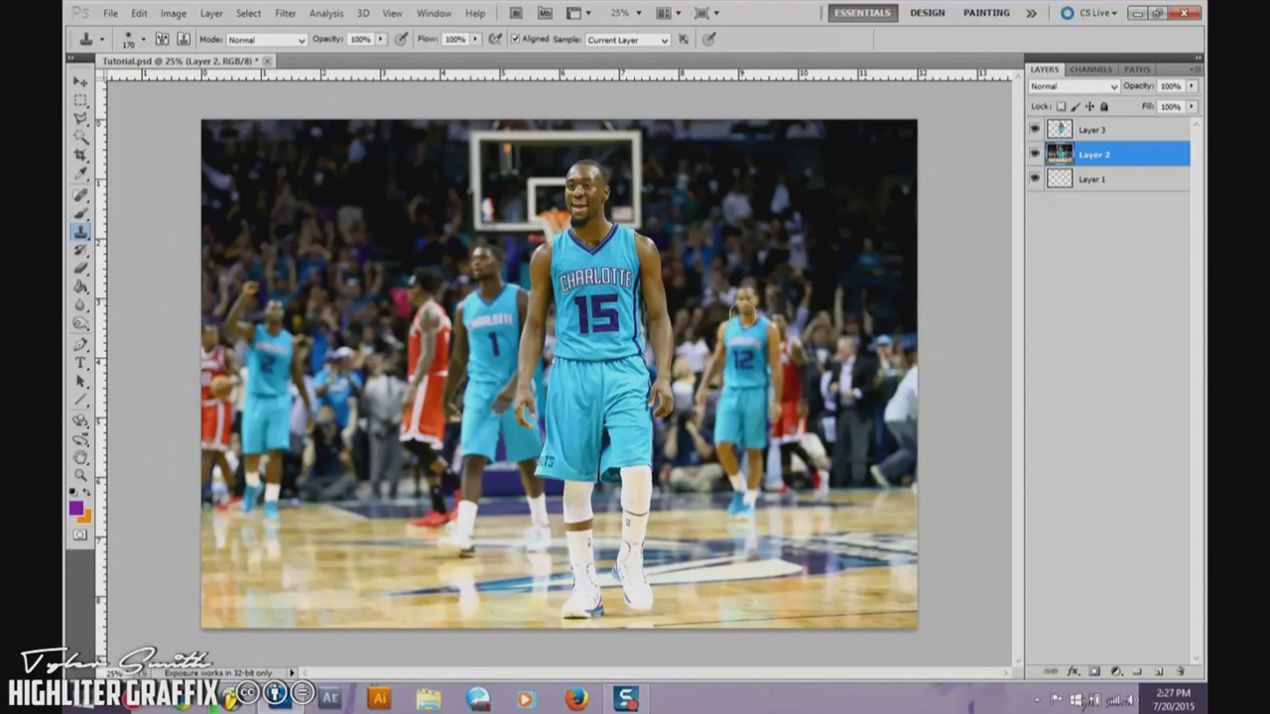
{"action": "mouse_move", "coordinate": [766, 302]}
{"action": "left_mouse_down"}
{"action": "mouse_move", "coordinate": [754, 327]}
{"action": "mouse_move", "coordinate": [778, 347]}
{"action": "mouse_move", "coordinate": [773, 338]}
{"action": "left_mouse_up"}
{"action": "key", "text": "ctrl+alt+z"}
{"action": "key", "text": "ctrl+alt+z"}
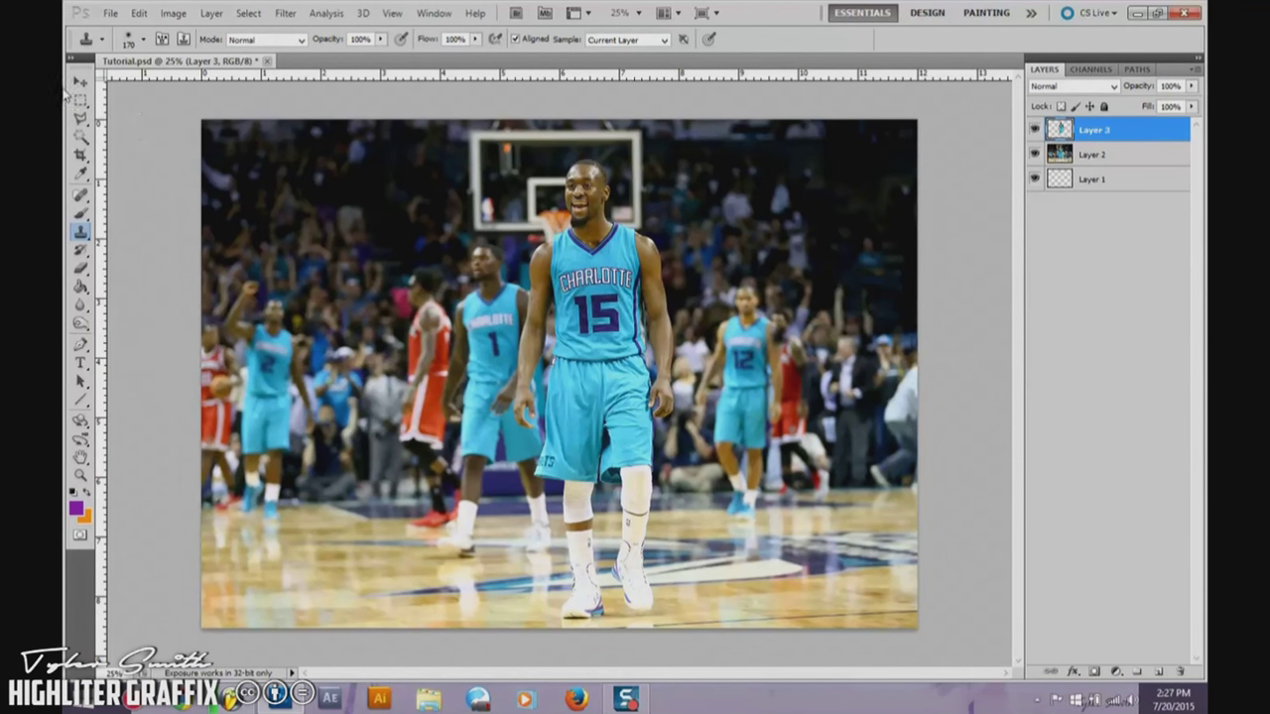
{"action": "left_click", "coordinate": [81, 82]}
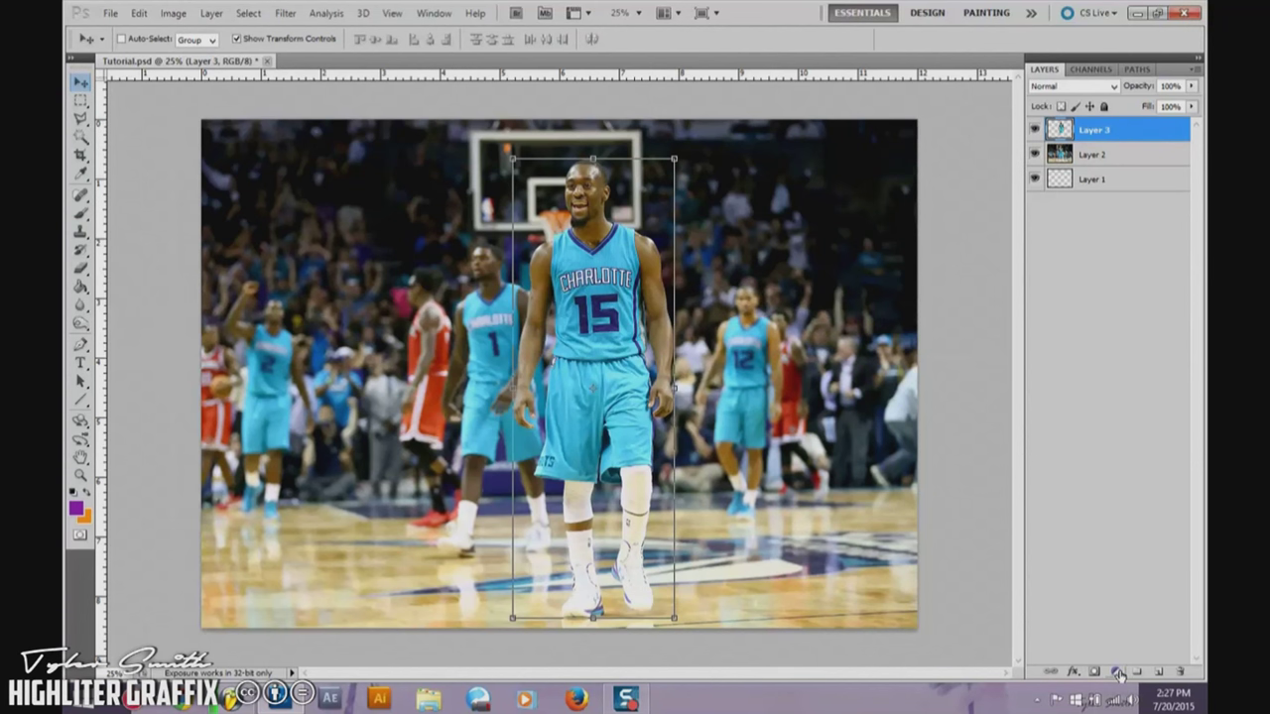
Step: Add a Hue/Saturation adjustment above Layer 2 with Saturation at -73 and Lightness at -77
{"action": "left_click", "coordinate": [1108, 157]}
{"action": "left_click", "coordinate": [1115, 671]}
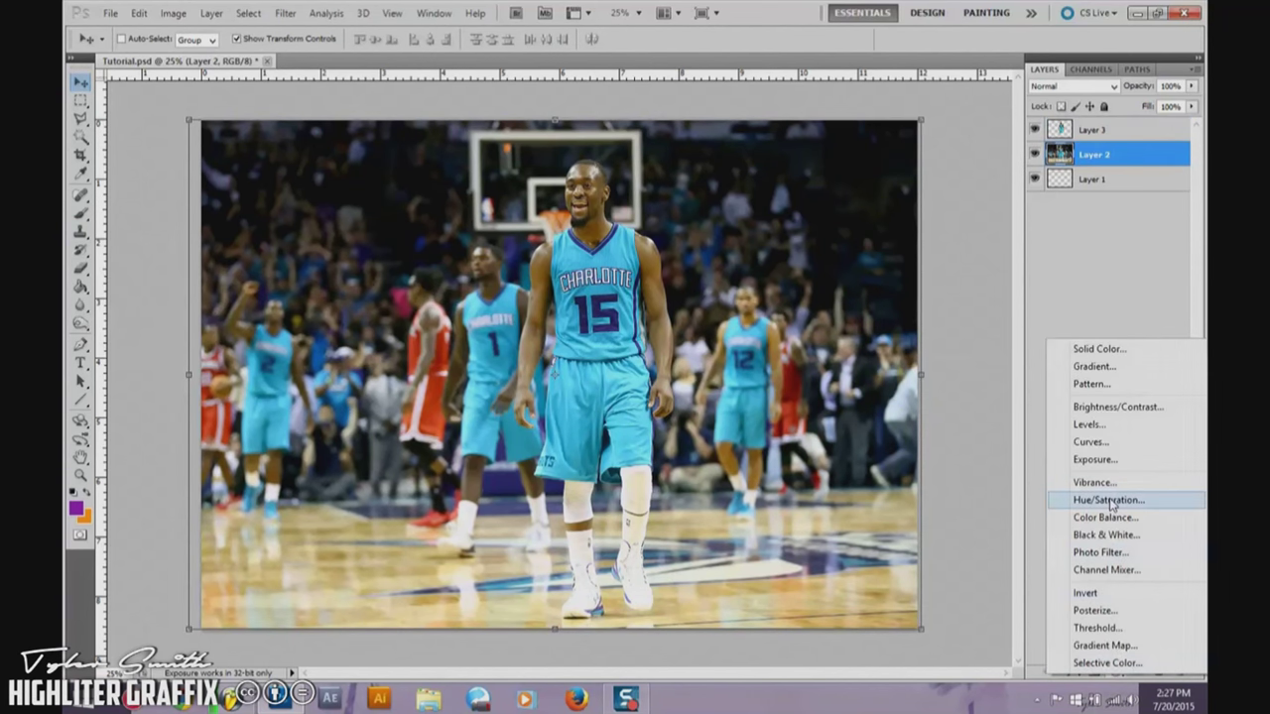
{"action": "left_click", "coordinate": [1108, 500]}
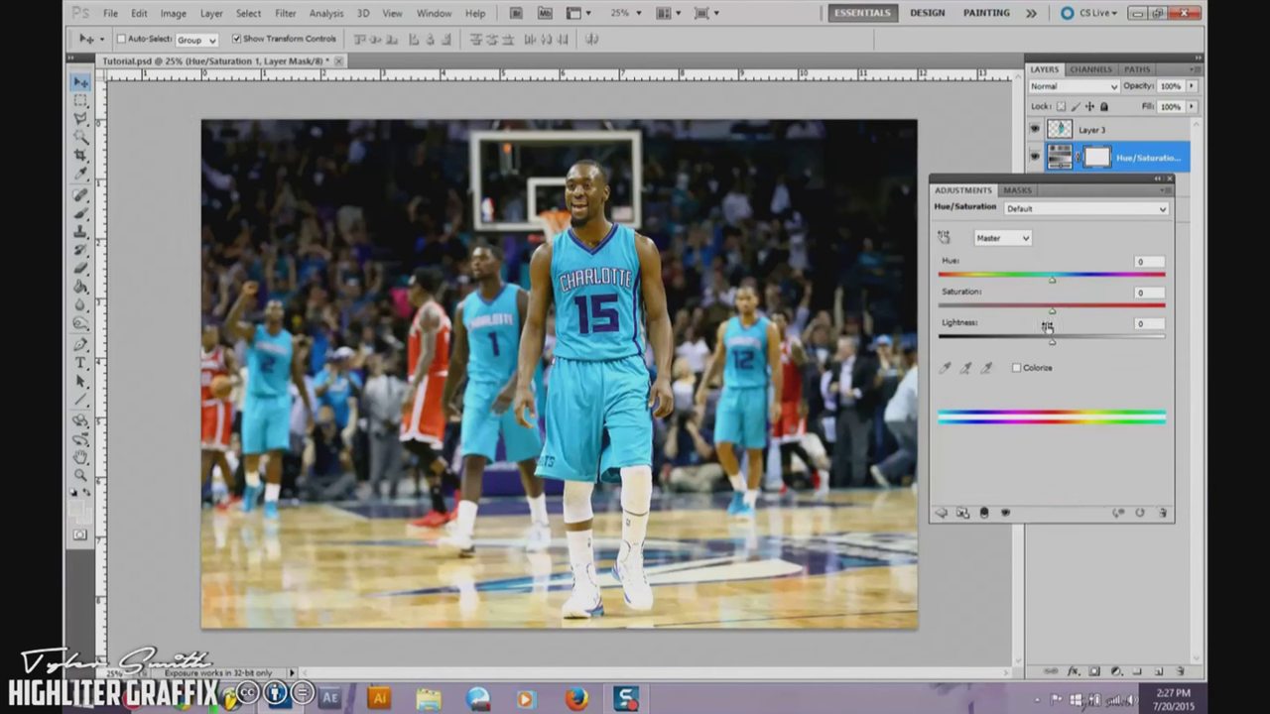
{"action": "left_click_drag", "start_coordinate": [1054, 316], "coordinate": [970, 318]}
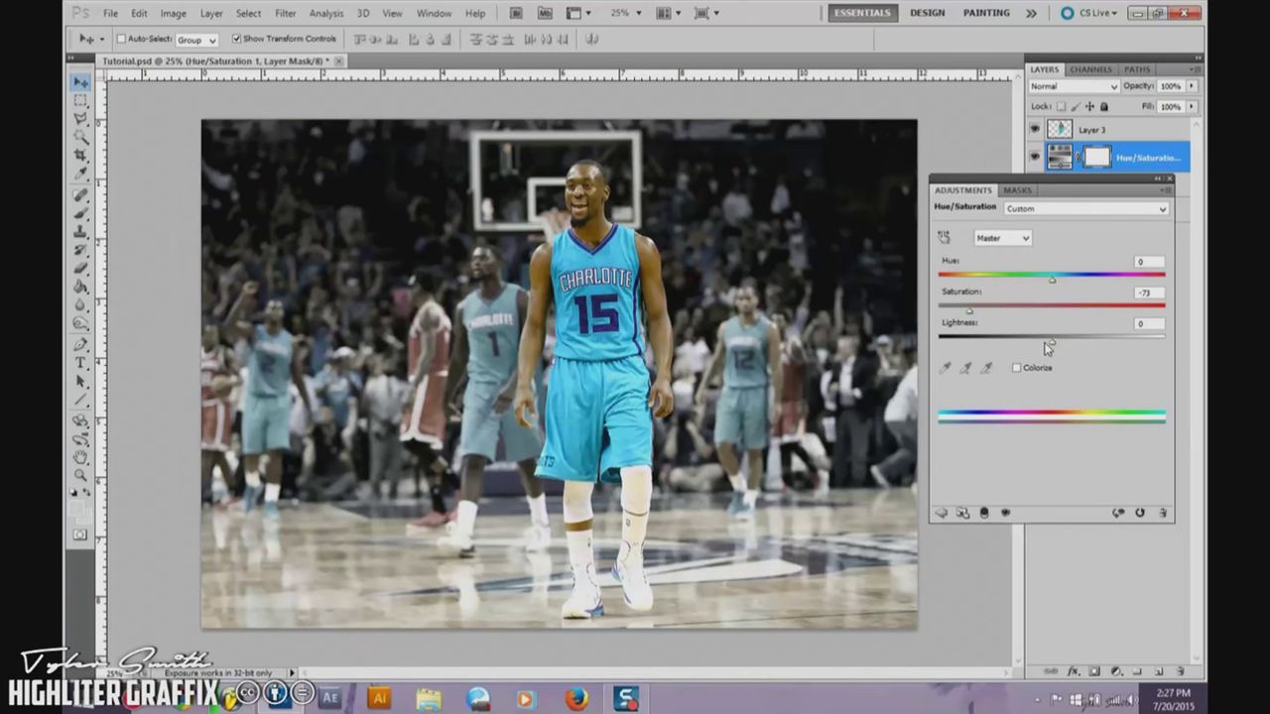
{"action": "left_click_drag", "start_coordinate": [1053, 343], "coordinate": [972, 343]}
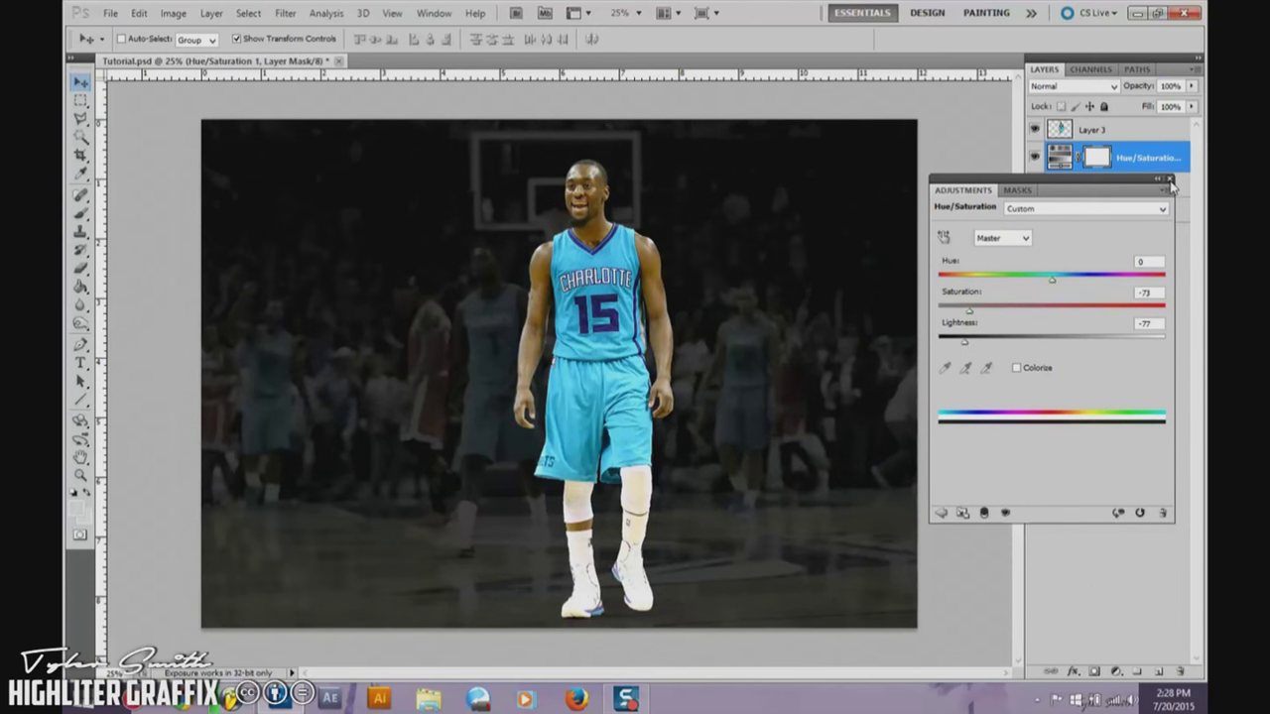
{"action": "left_click", "coordinate": [1170, 181]}
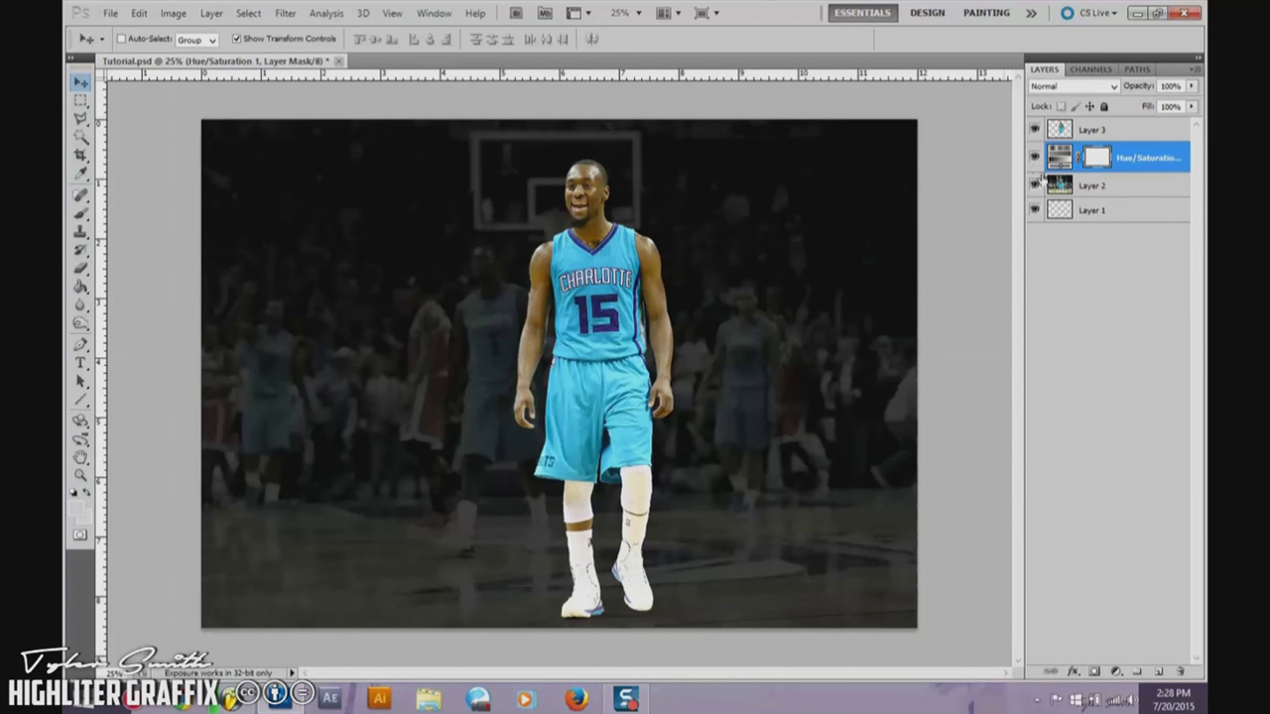
Step: Delete the Hue/Saturation adjustment layer and hide Layer 2
{"action": "key", "text": "Delete"}
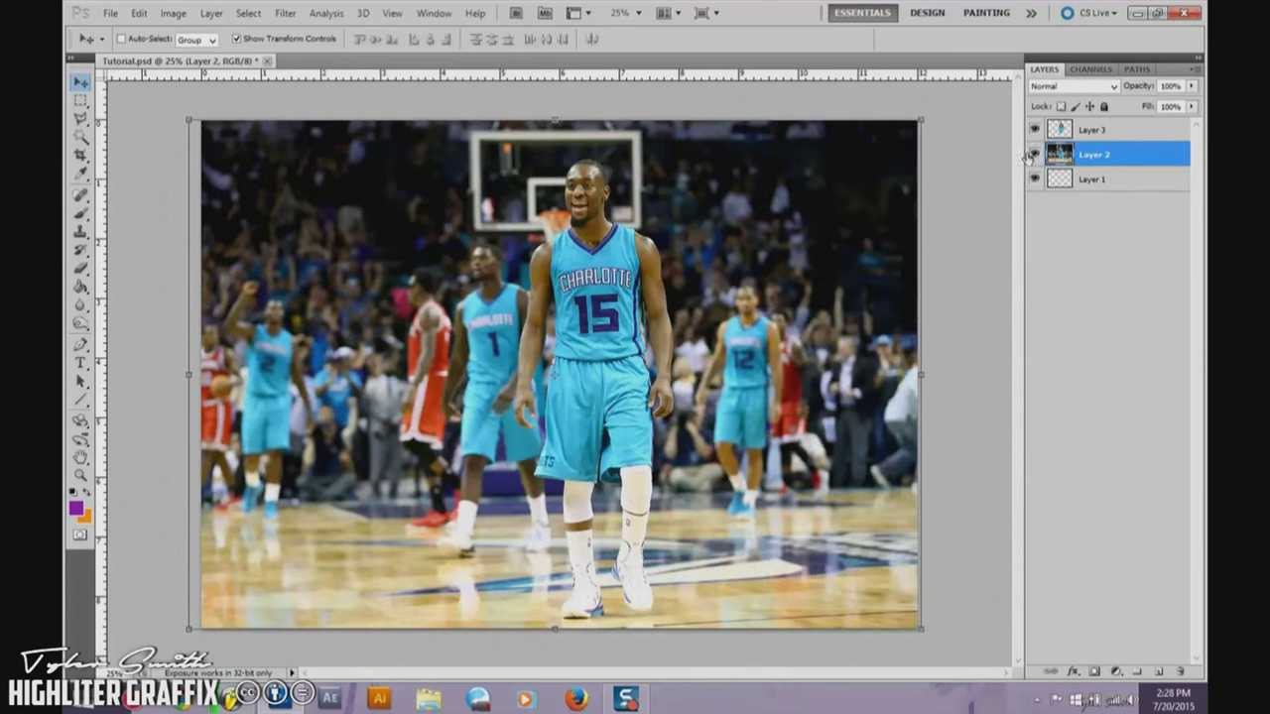
{"action": "left_click", "coordinate": [1033, 155]}
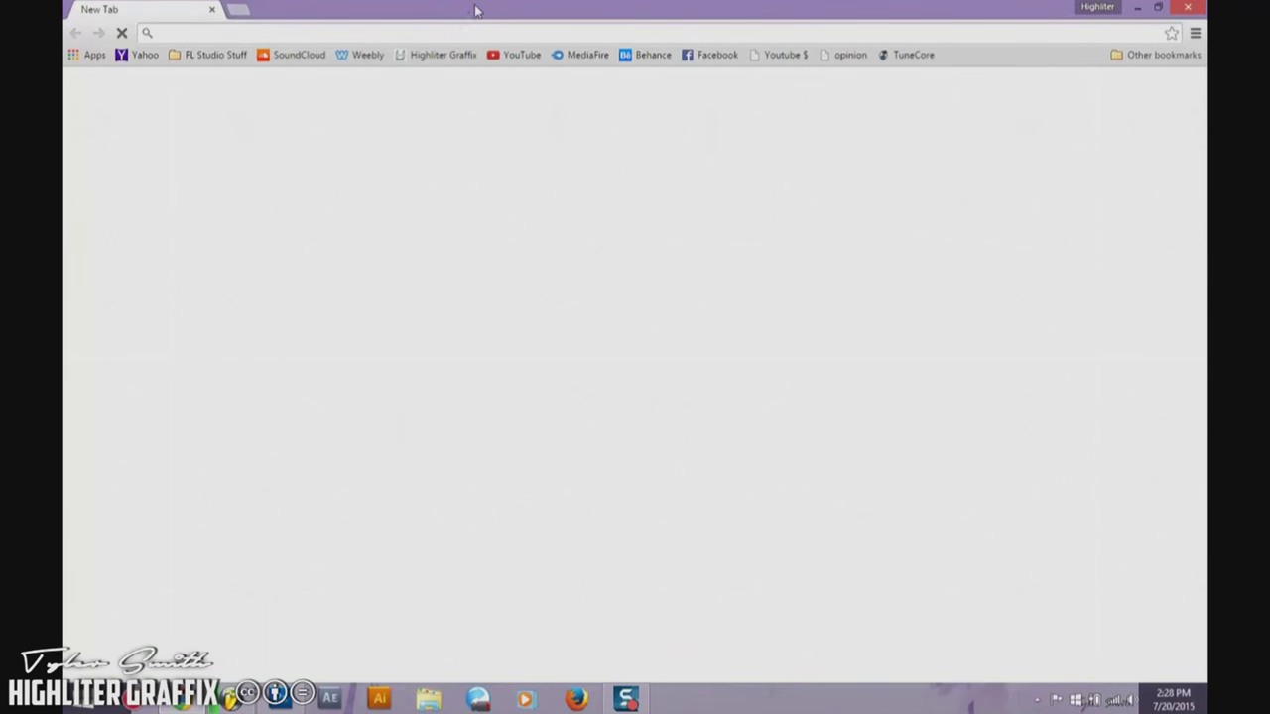
Step: Switch to Chrome and search Google Images for "wood floor room"
{"action": "type", "text": "wood floo"}
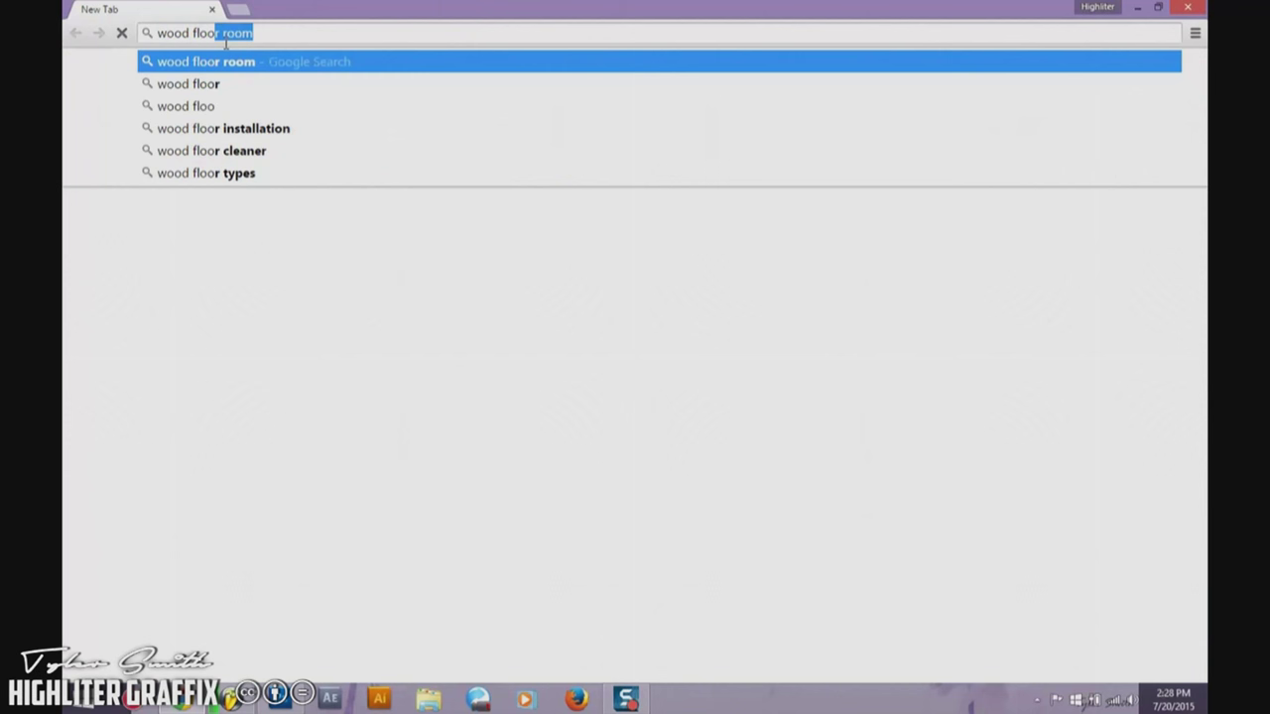
{"action": "type", "text": "r"}
{"action": "key", "text": "Return"}
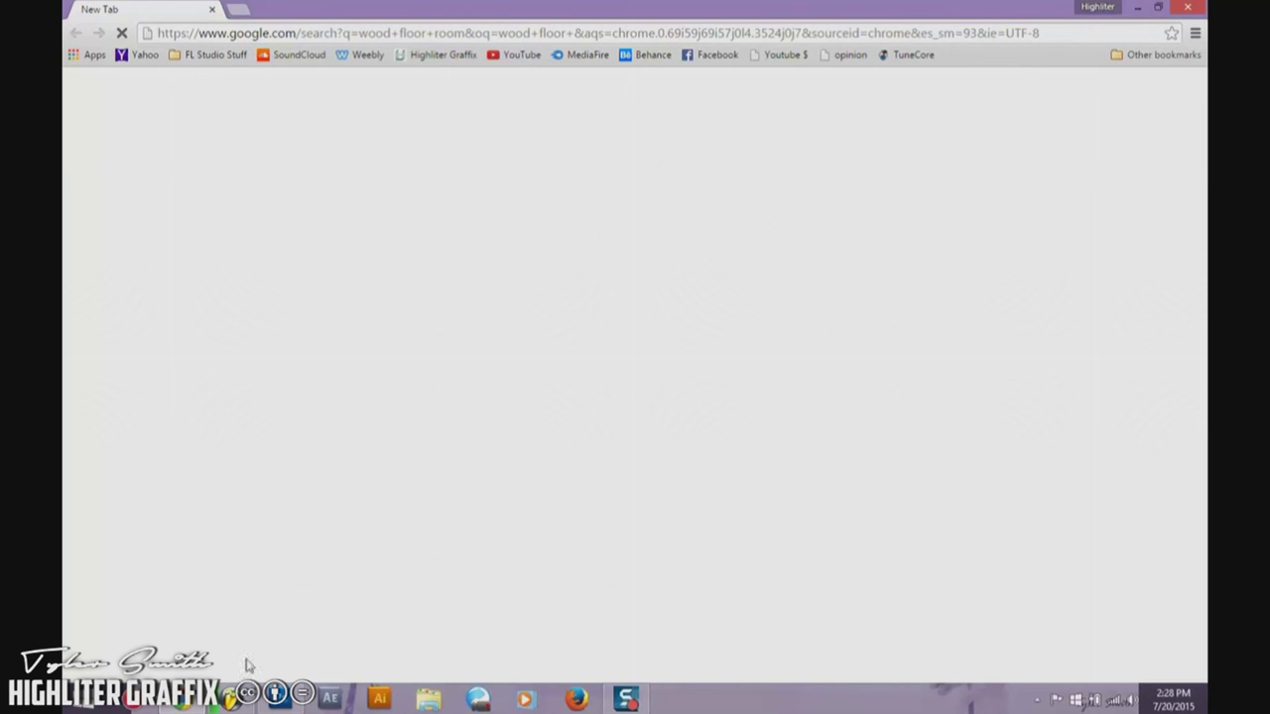
{"action": "mouse_move", "coordinate": [230, 696]}
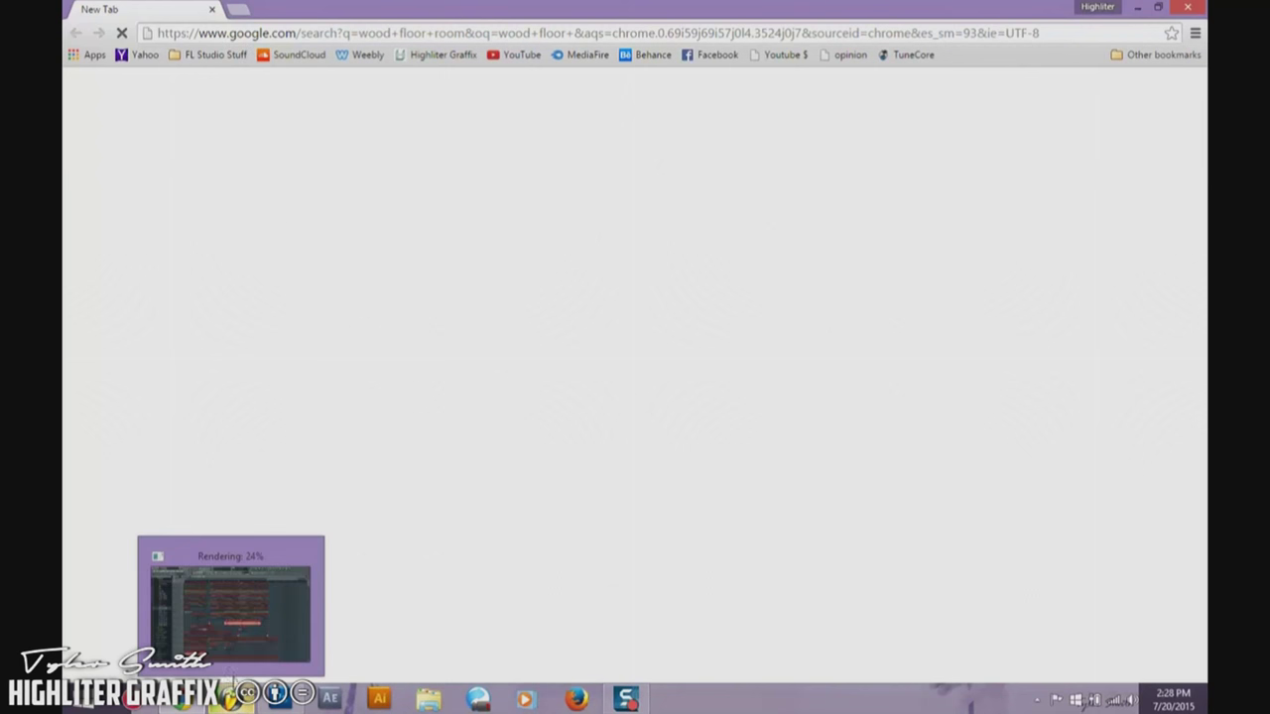
{"action": "mouse_move", "coordinate": [238, 632]}
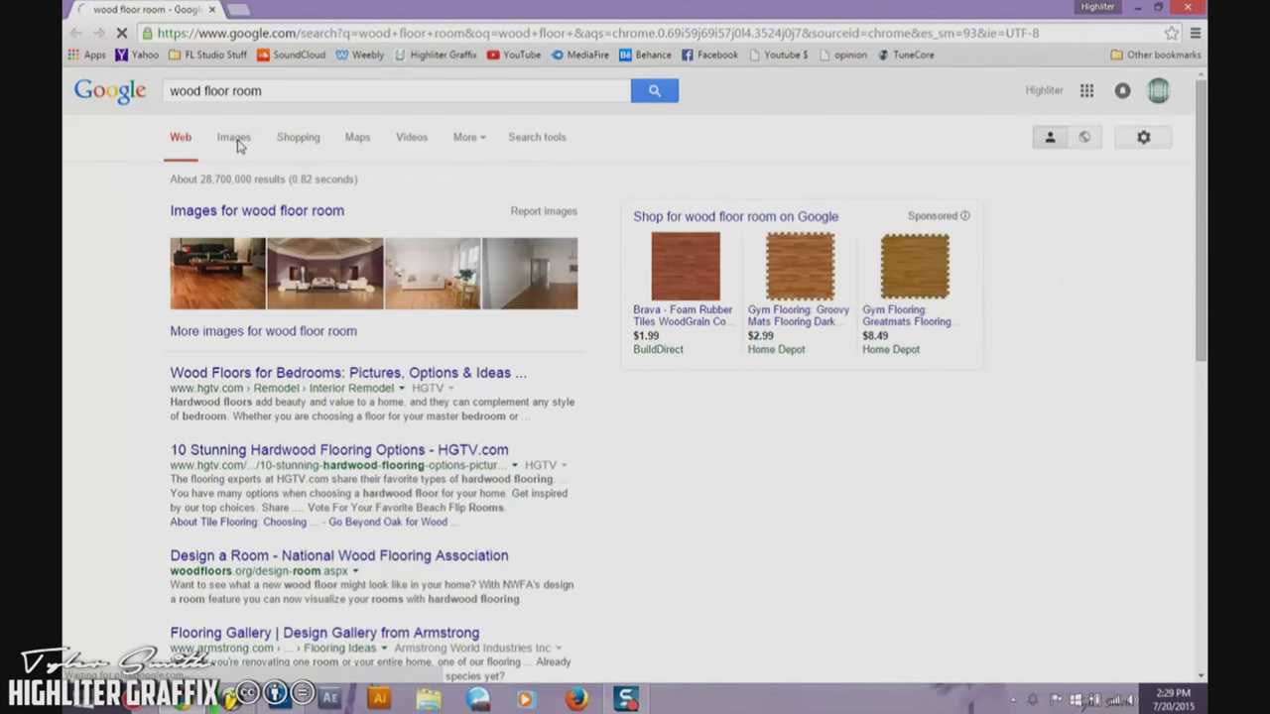
{"action": "left_click", "coordinate": [236, 140]}
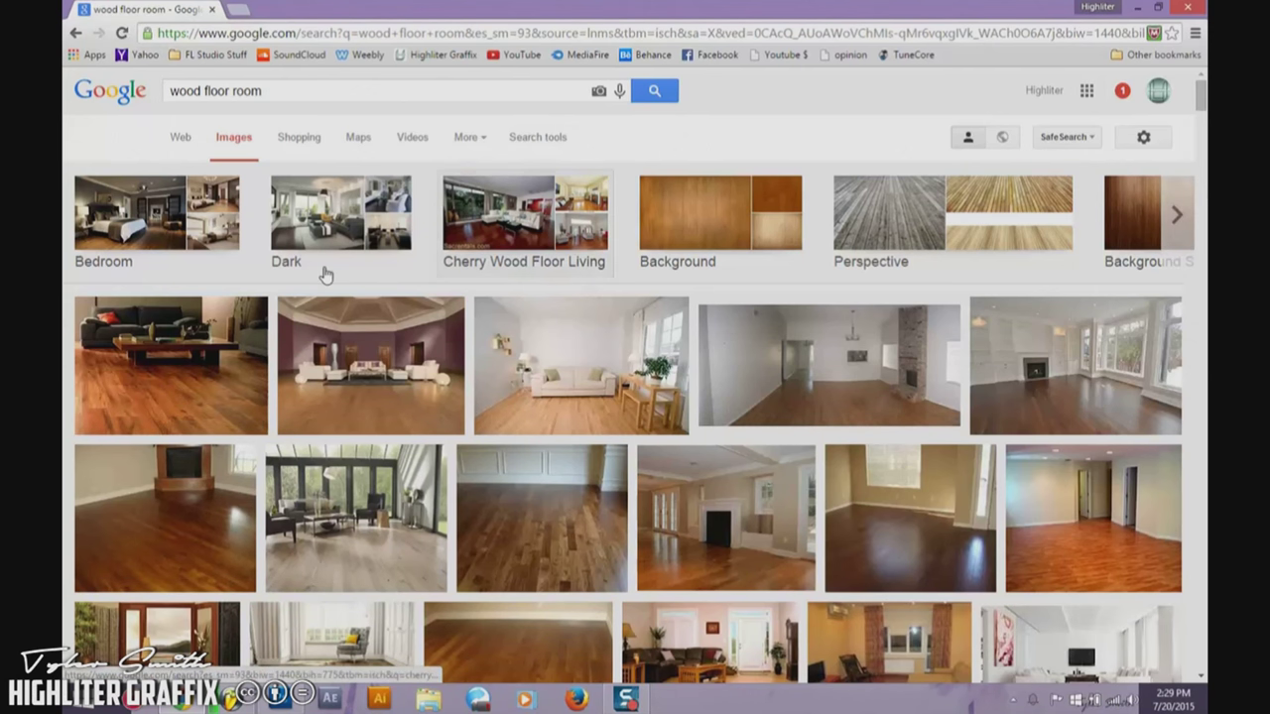
Step: Look through the wood floor room image results for a suitable floor picture
{"action": "left_click", "coordinate": [276, 91]}
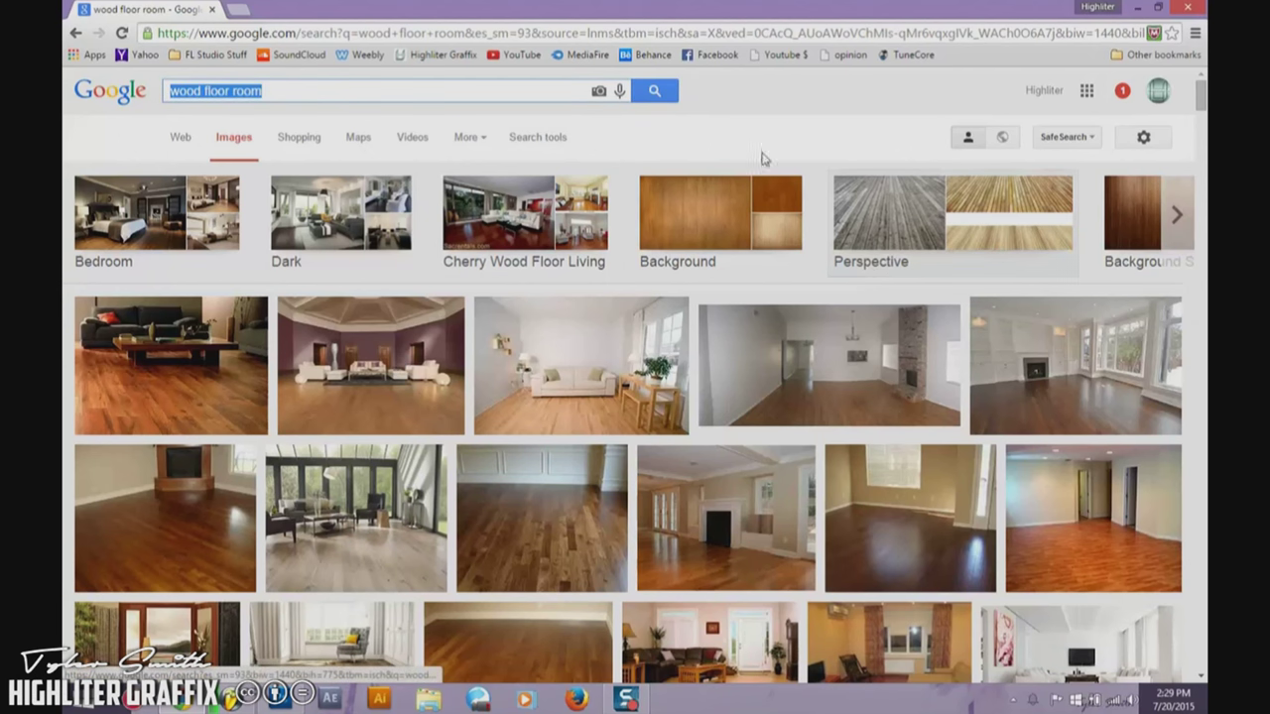
{"action": "left_click", "coordinate": [756, 143]}
{"action": "left_click_drag", "start_coordinate": [1200, 105], "coordinate": [1200, 117]}
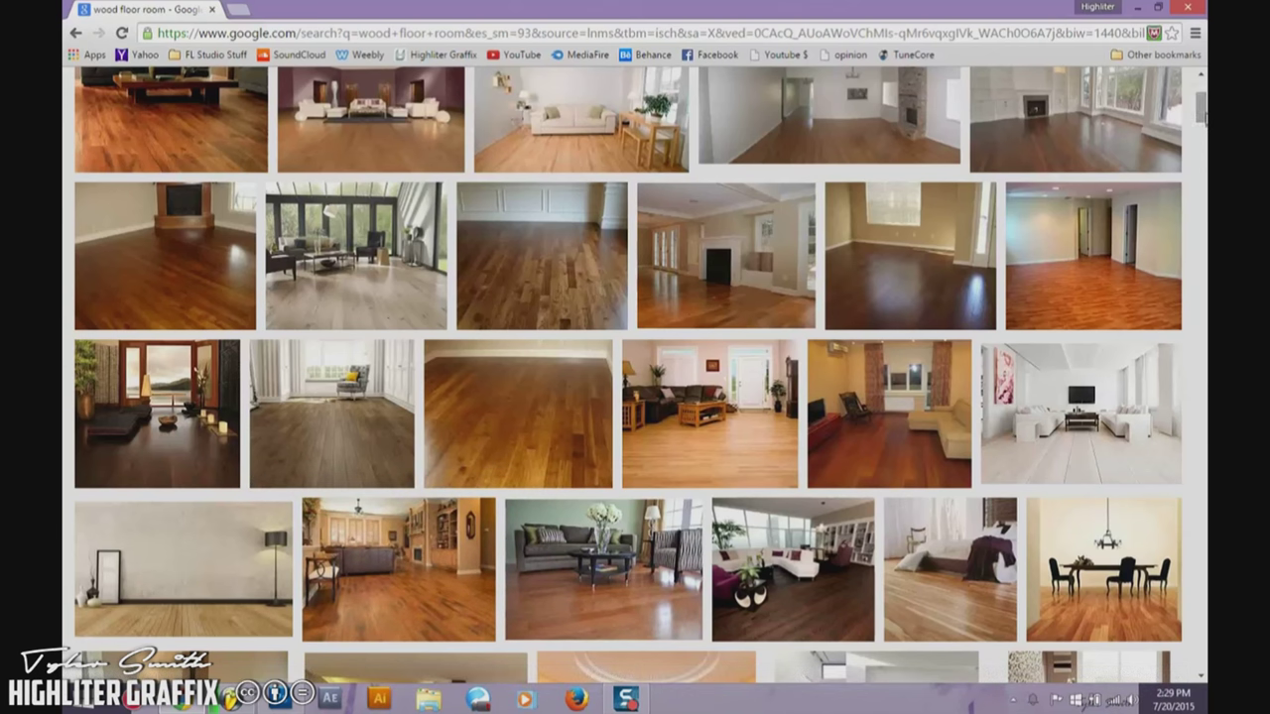
{"action": "scroll", "coordinate": [628, 374], "scroll_direction": "down", "scroll_amount": 3}
{"action": "scroll", "coordinate": [628, 374], "scroll_direction": "down", "scroll_amount": 5}
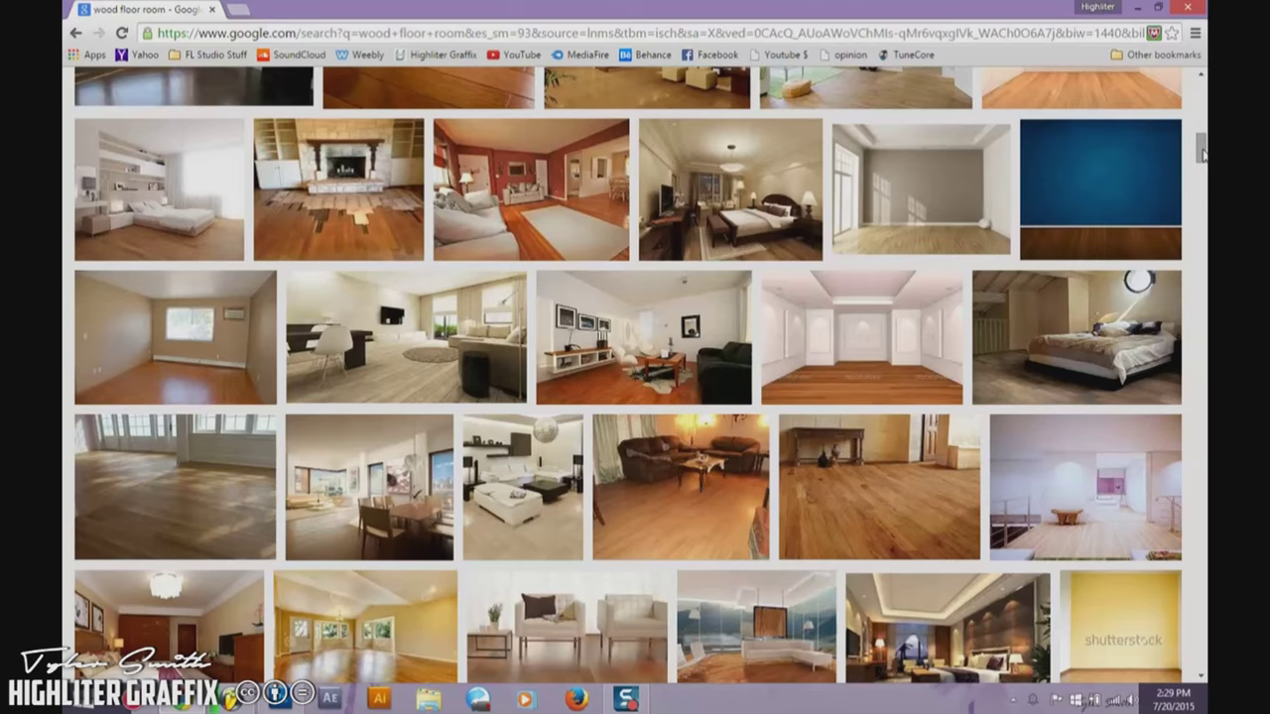
{"action": "left_click_drag", "start_coordinate": [1201, 151], "coordinate": [1202, 169]}
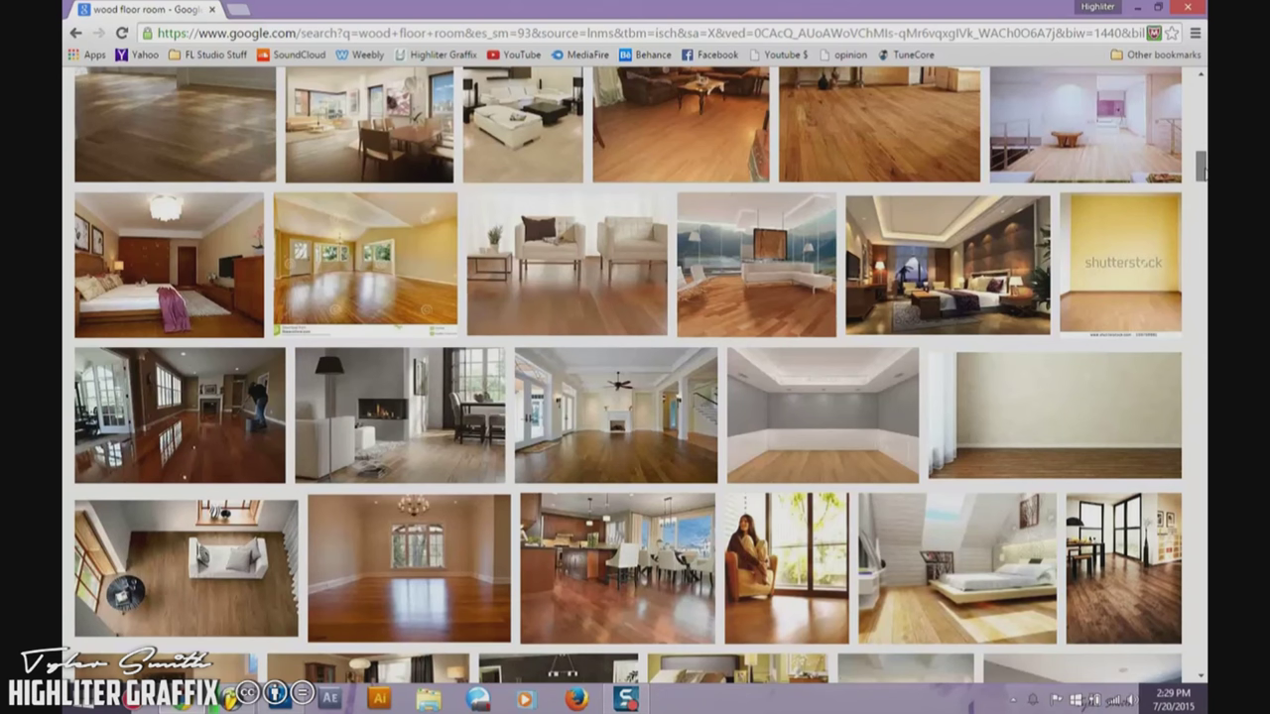
{"action": "scroll", "coordinate": [947, 226], "scroll_direction": "up", "scroll_amount": 15}
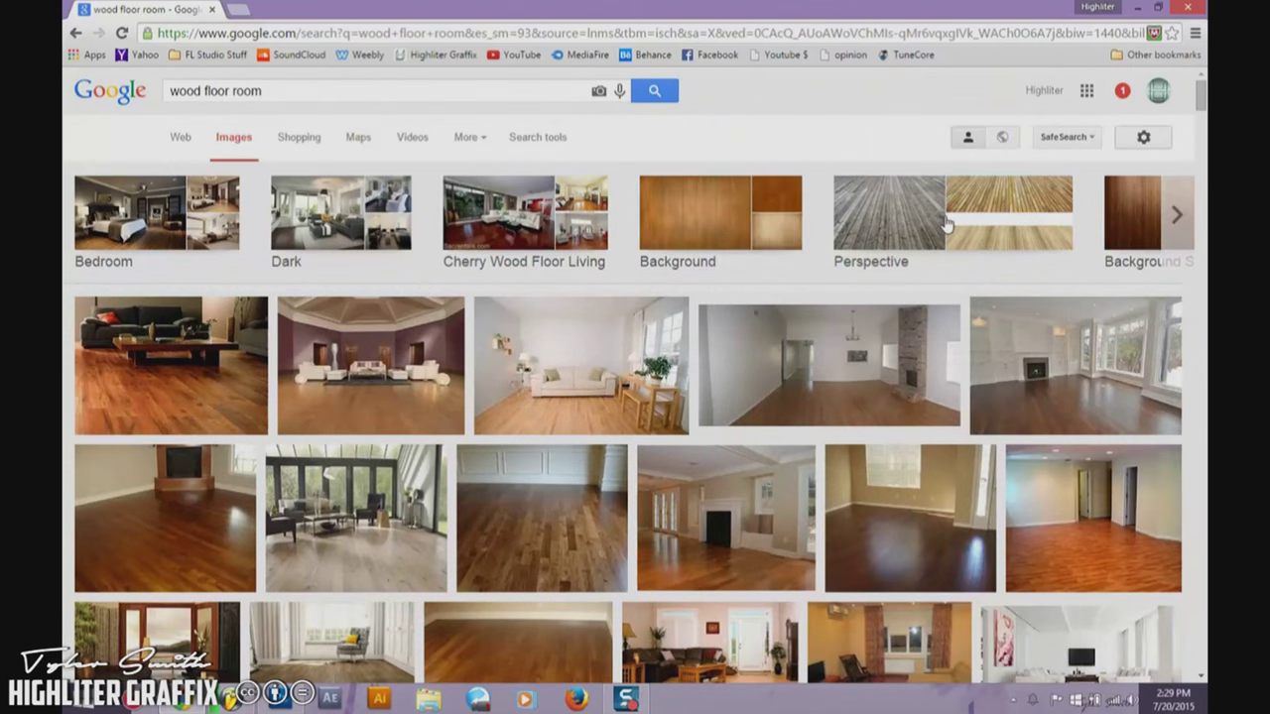
Step: Browse the related "Perspective" wood floor images, and return to the wood floor room results
{"action": "left_click", "coordinate": [948, 226]}
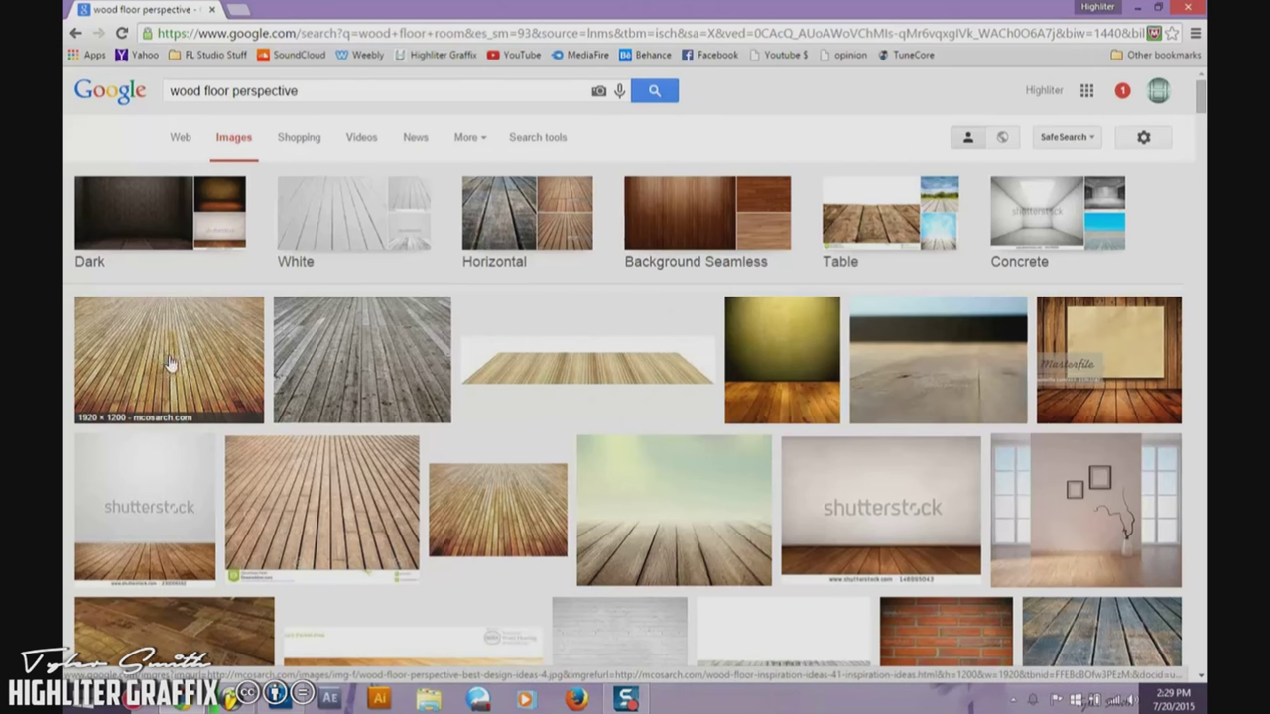
{"action": "scroll", "coordinate": [1203, 131], "scroll_direction": "down", "scroll_amount": 2}
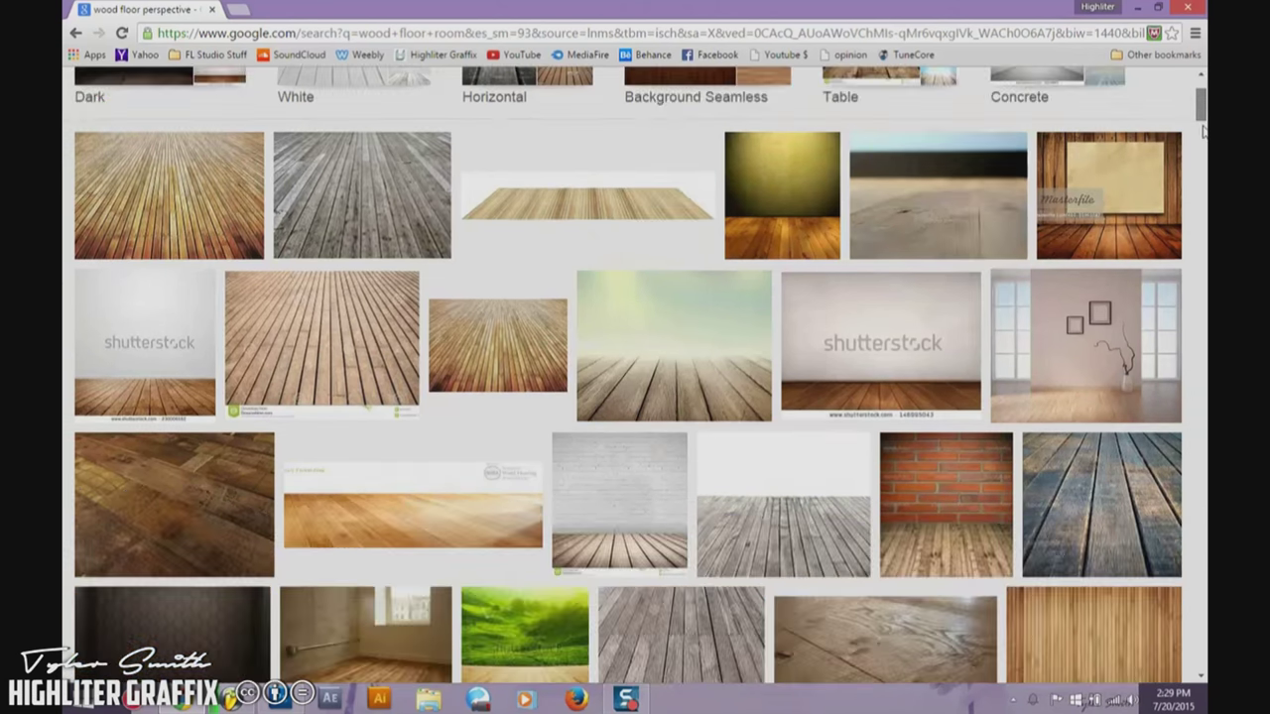
{"action": "scroll", "coordinate": [1202, 131], "scroll_direction": "down", "scroll_amount": 10}
{"action": "left_click_drag", "start_coordinate": [1202, 144], "coordinate": [1203, 85]}
{"action": "left_click", "coordinate": [77, 33]}
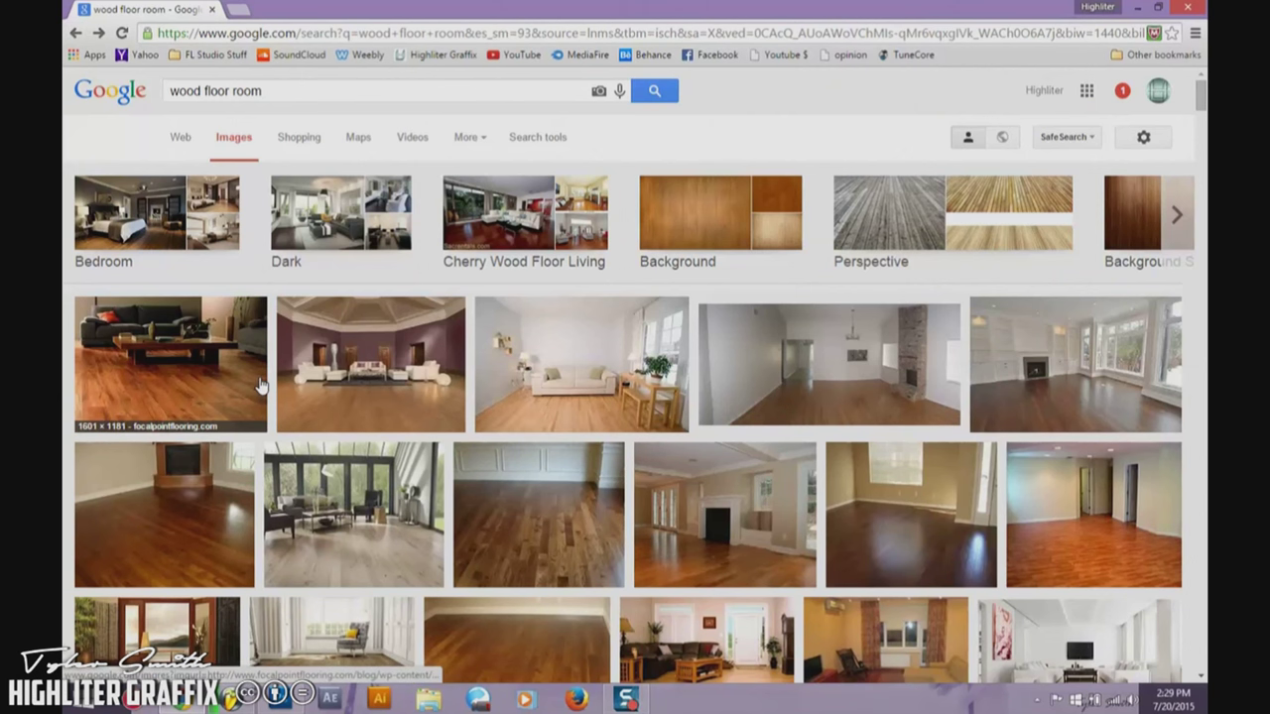
Step: Save the "Basement Bonus Room with Laminate" image as a JPEG in the Courts & Floors folder, and close the browser
{"action": "left_click", "coordinate": [1079, 521]}
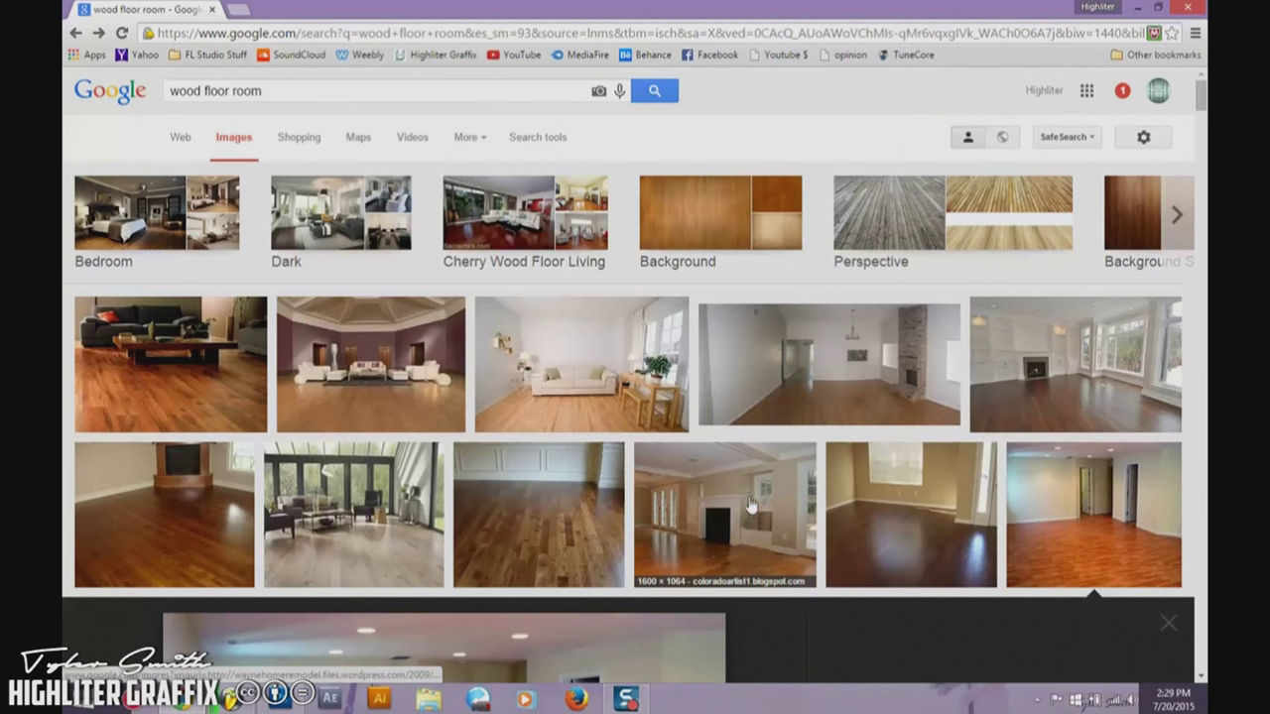
{"action": "scroll", "coordinate": [1195, 270], "scroll_direction": "down", "scroll_amount": 4}
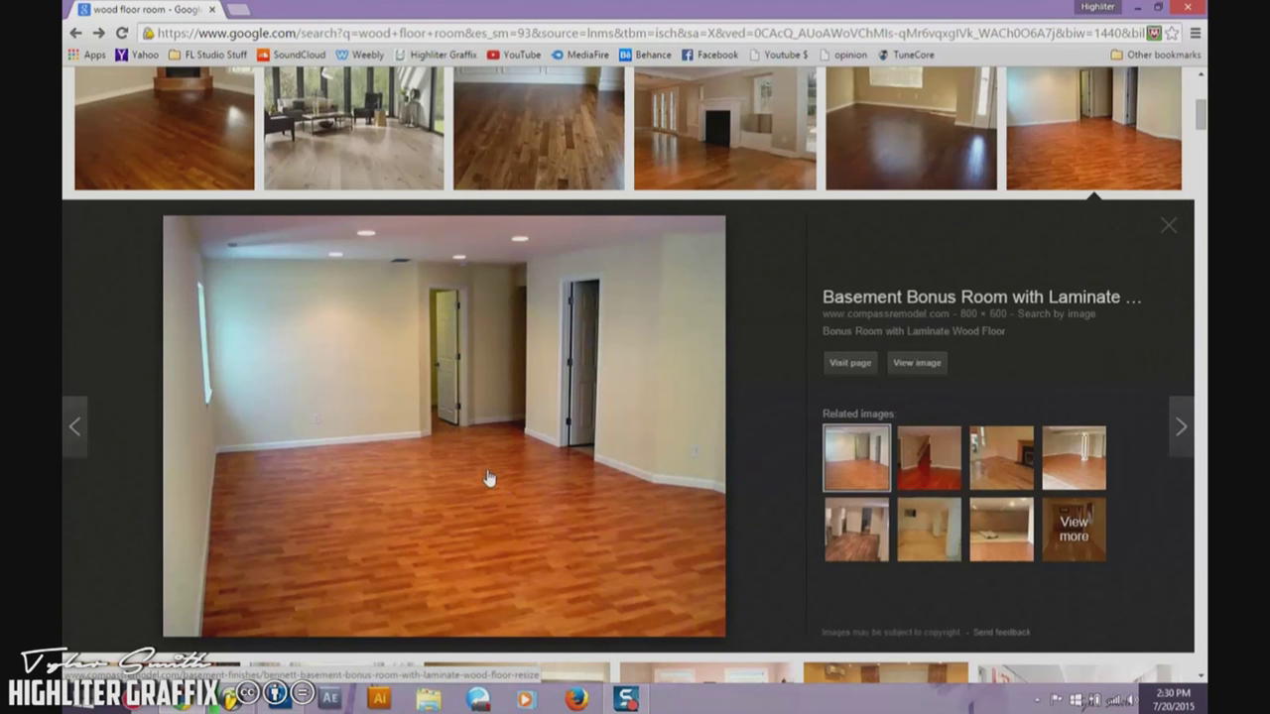
{"action": "right_click", "coordinate": [475, 491]}
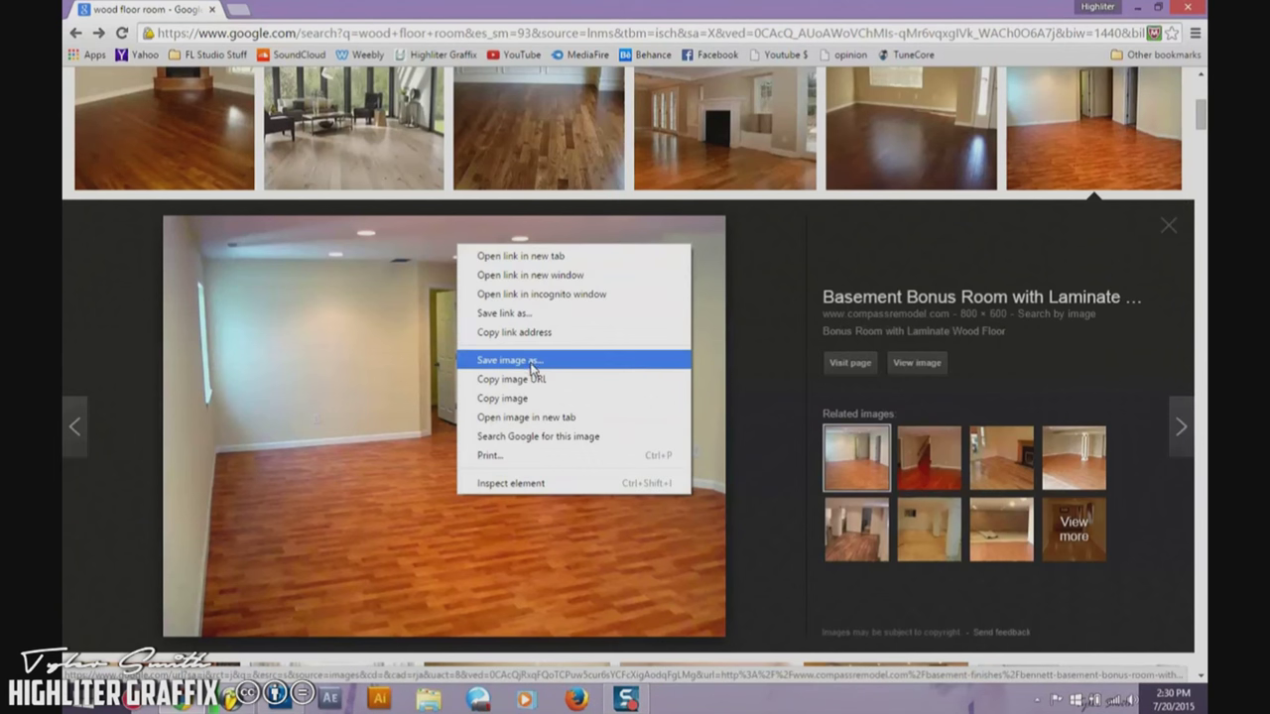
{"action": "left_click", "coordinate": [530, 362]}
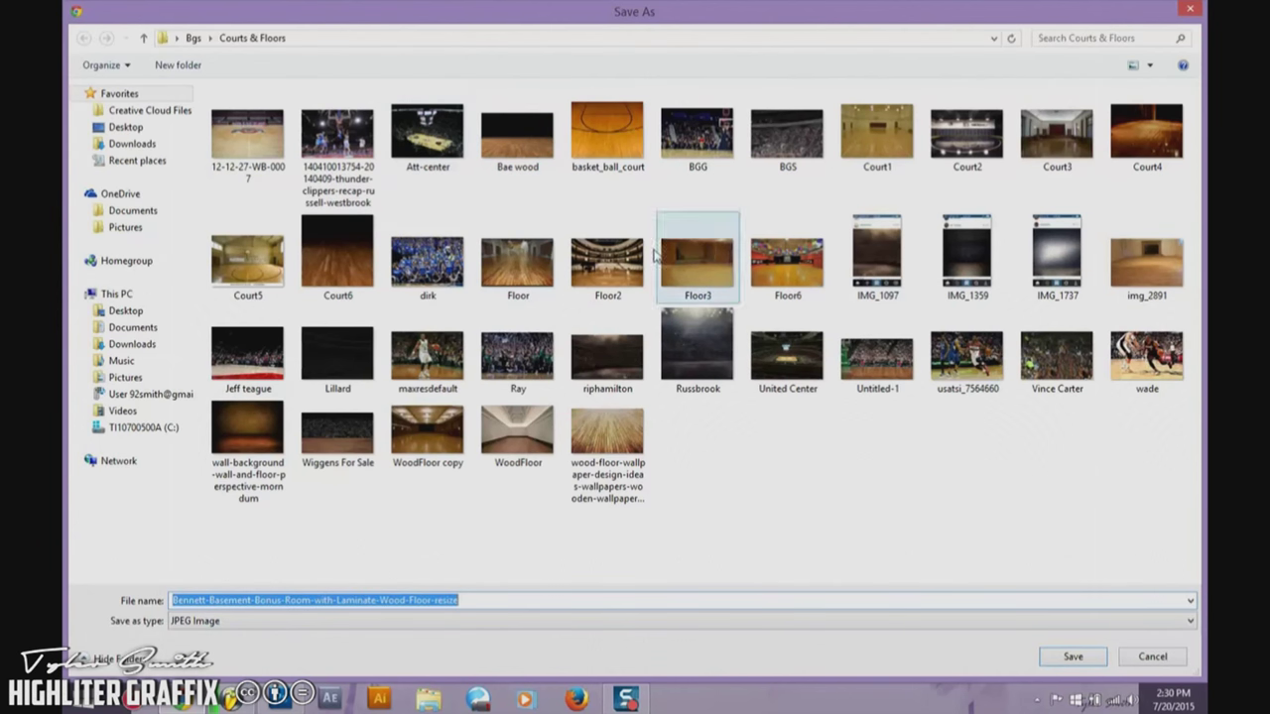
{"action": "left_click", "coordinate": [1072, 657]}
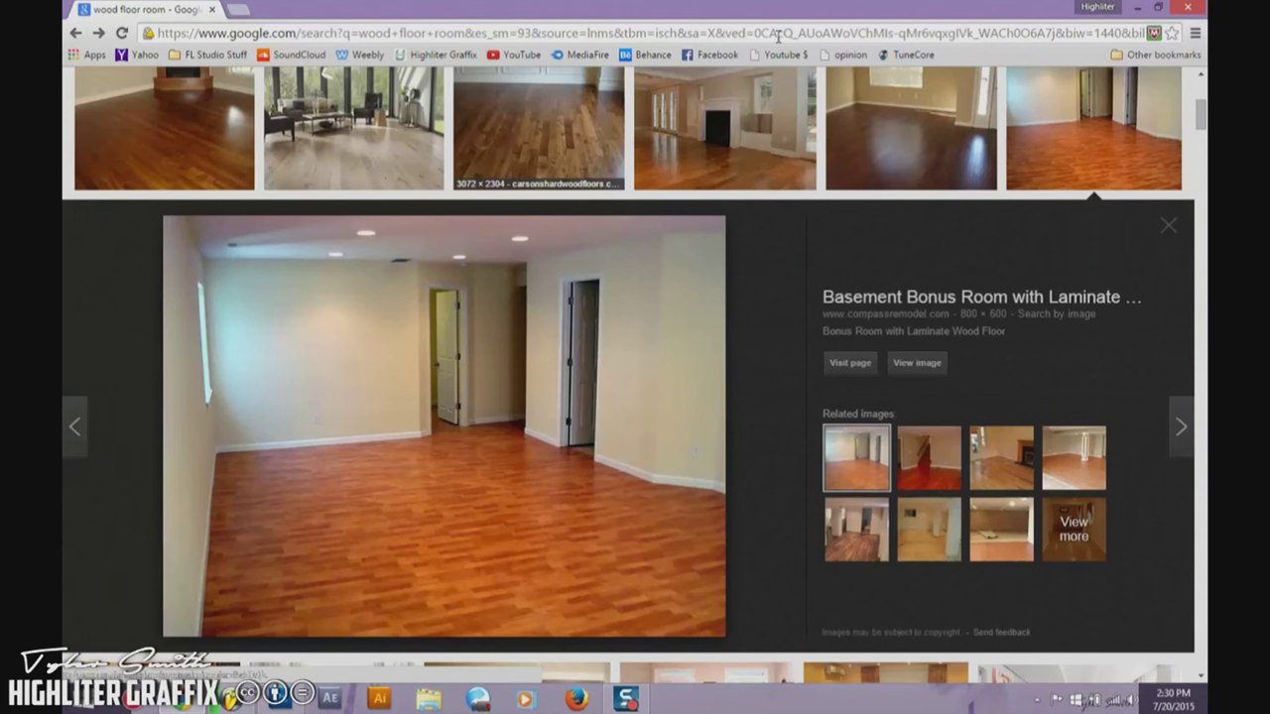
{"action": "left_click", "coordinate": [1179, 7]}
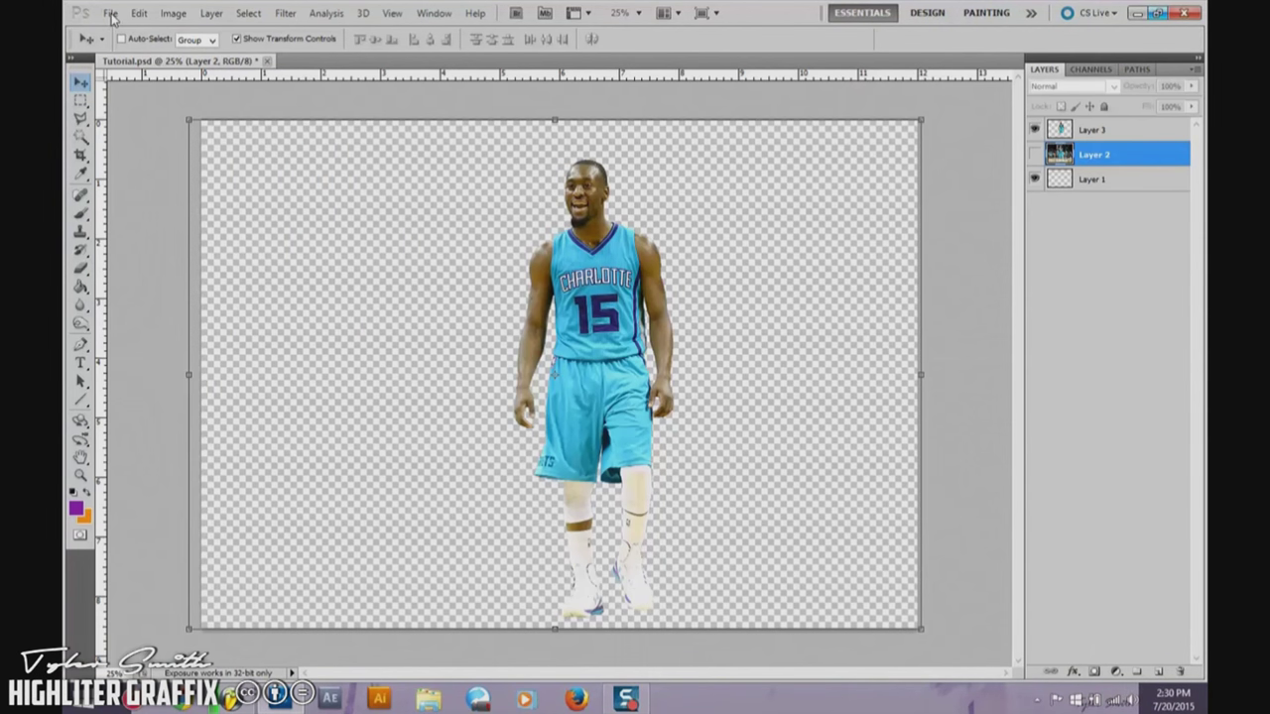
Step: Bring the saved laminate floor image into Tutorial.psd behind the player and stretch it across the canvas's lower half
{"action": "left_click", "coordinate": [111, 13]}
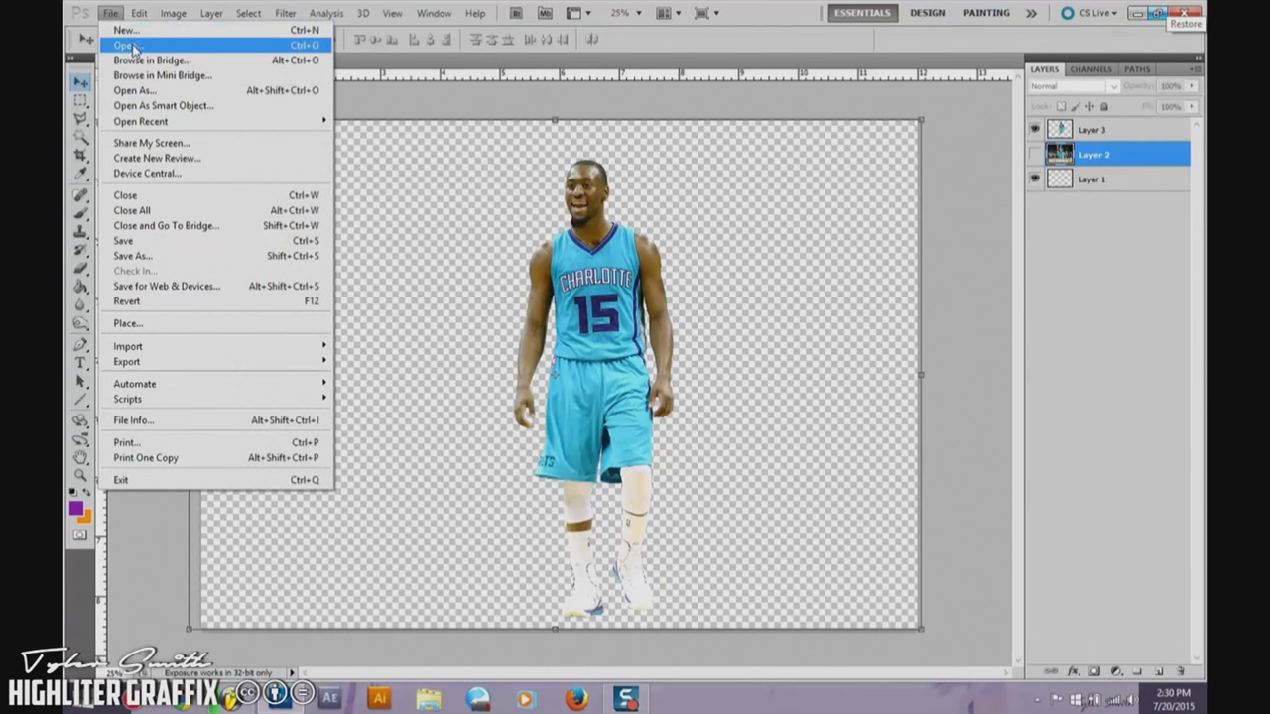
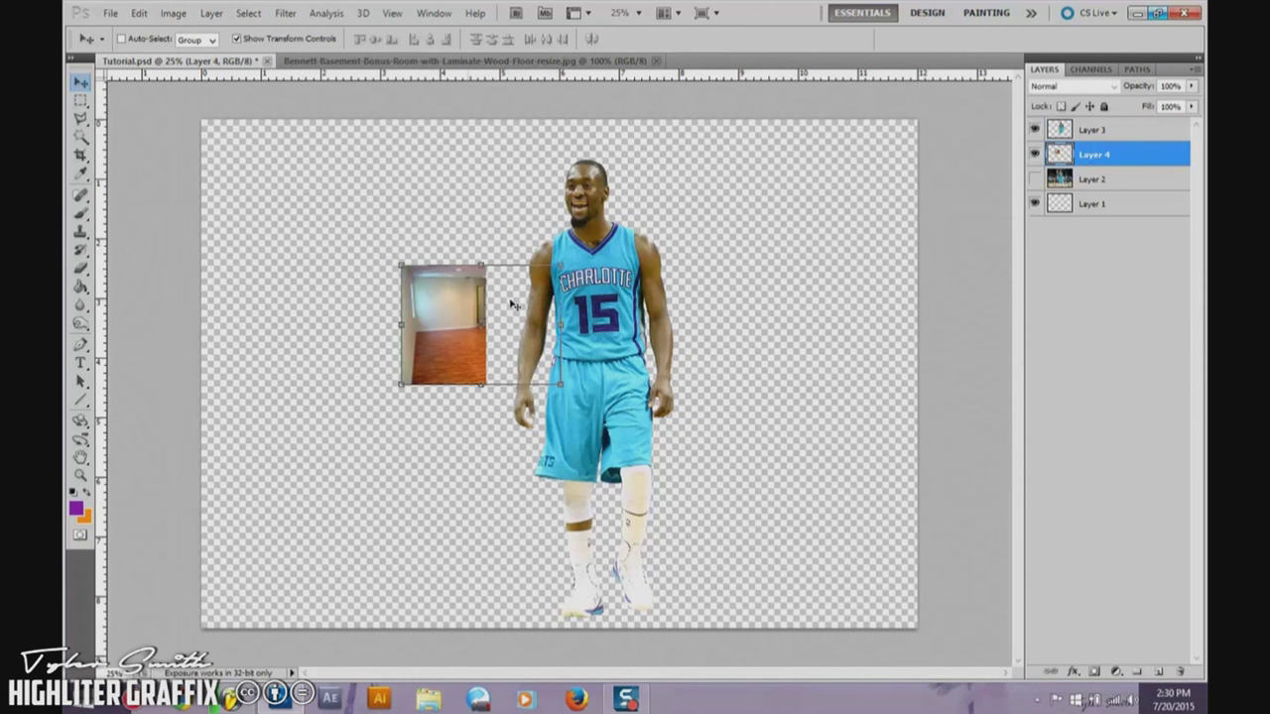
{"action": "left_click_drag", "start_coordinate": [434, 404], "coordinate": [923, 587]}
{"action": "left_click_drag", "start_coordinate": [533, 514], "coordinate": [543, 373]}
{"action": "key", "text": "Return"}
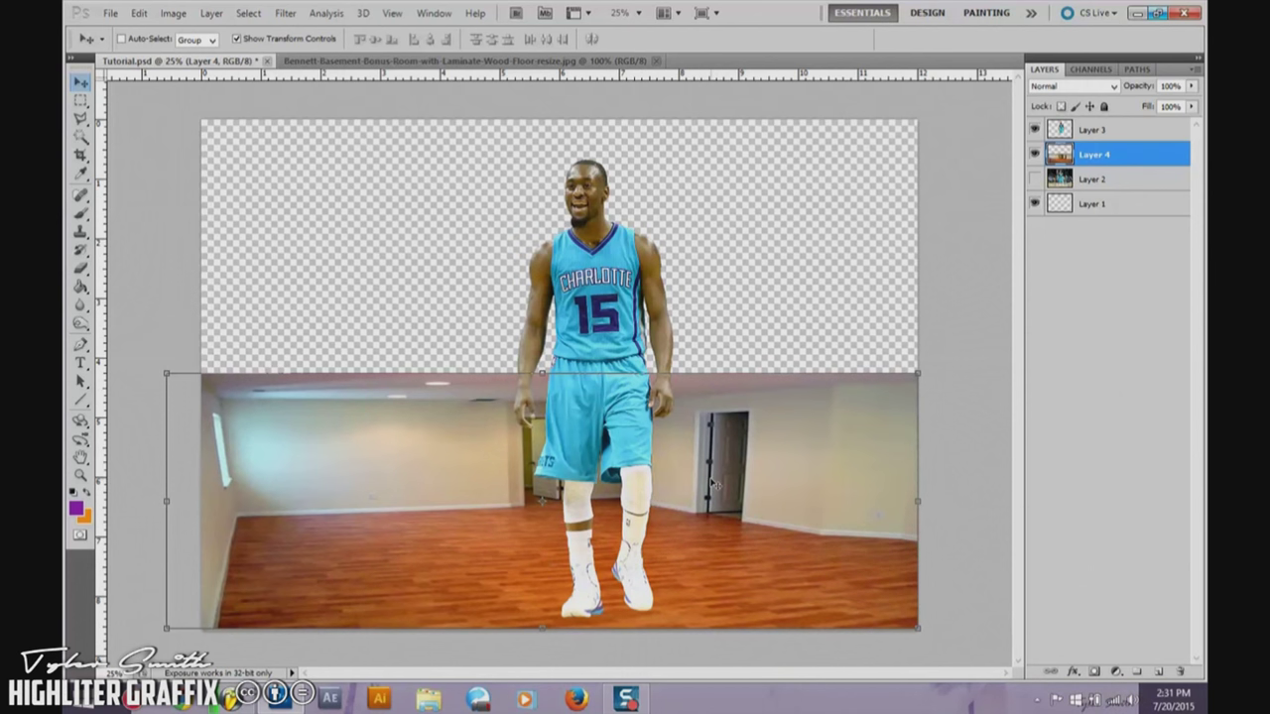
Step: Erase the room's walls and ceiling above the wood floor with a soft eraser, using 500 px and 300 px brushes
{"action": "key", "text": "b"}
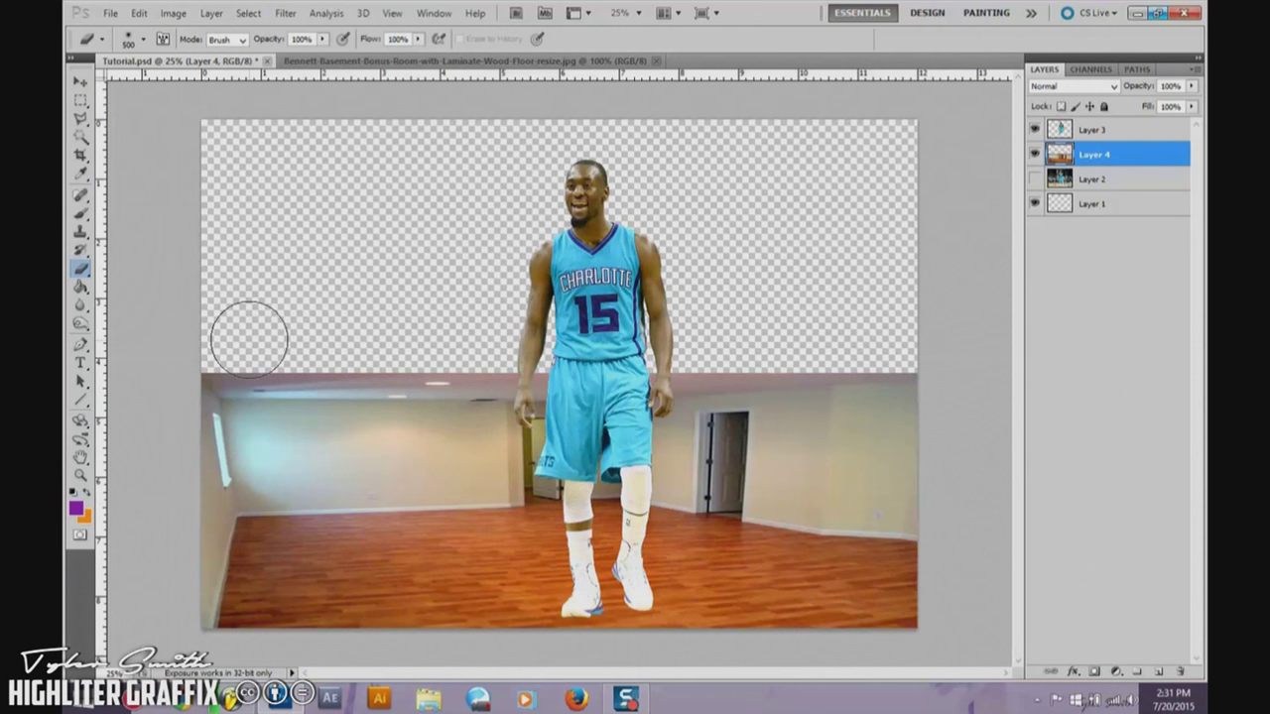
{"action": "mouse_move", "coordinate": [222, 383]}
{"action": "left_mouse_down"}
{"action": "mouse_move", "coordinate": [493, 393]}
{"action": "mouse_move", "coordinate": [770, 370]}
{"action": "mouse_move", "coordinate": [749, 382]}
{"action": "mouse_move", "coordinate": [917, 389]}
{"action": "mouse_move", "coordinate": [861, 400]}
{"action": "mouse_move", "coordinate": [909, 389]}
{"action": "mouse_move", "coordinate": [901, 481]}
{"action": "mouse_move", "coordinate": [909, 468]}
{"action": "mouse_move", "coordinate": [921, 490]}
{"action": "mouse_move", "coordinate": [779, 461]}
{"action": "mouse_move", "coordinate": [630, 465]}
{"action": "mouse_move", "coordinate": [592, 451]}
{"action": "mouse_move", "coordinate": [175, 473]}
{"action": "left_mouse_up"}
{"action": "left_click_drag", "start_coordinate": [250, 422], "coordinate": [779, 406]}
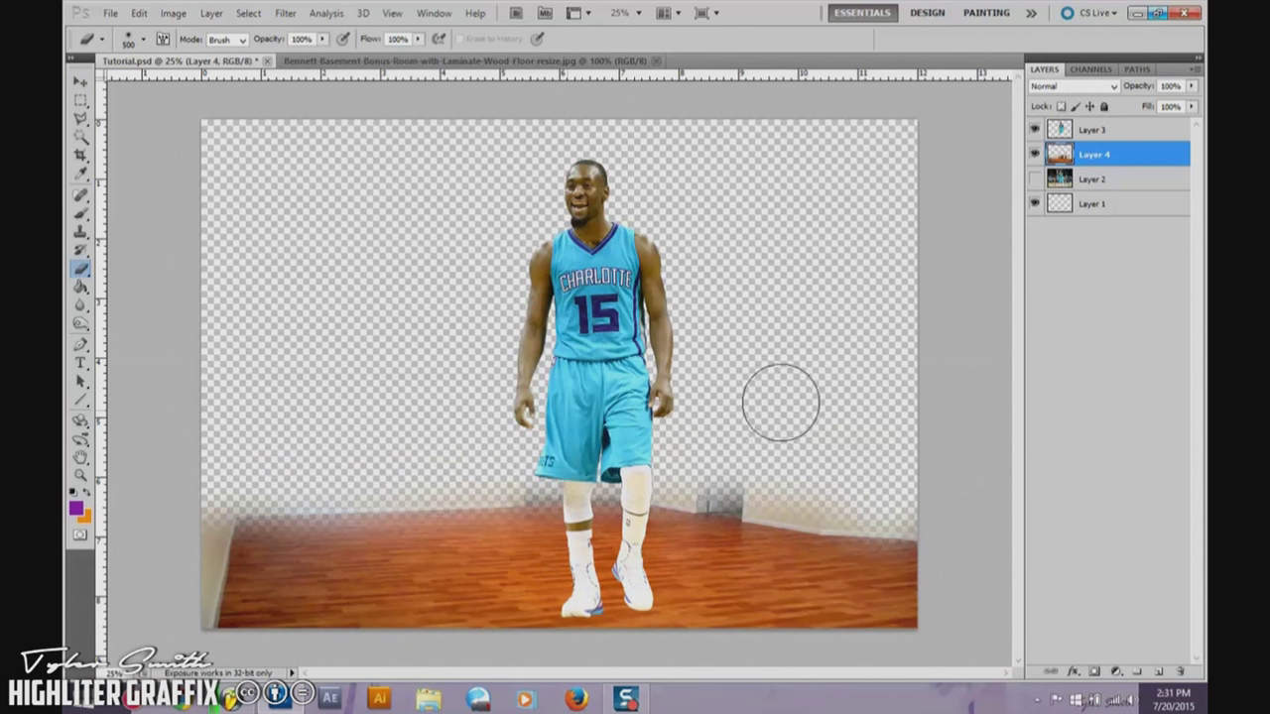
{"action": "left_click", "coordinate": [145, 42]}
{"action": "left_click", "coordinate": [96, 220]}
{"action": "left_click", "coordinate": [673, 475]}
{"action": "mouse_move", "coordinate": [672, 475]}
{"action": "left_mouse_down"}
{"action": "mouse_move", "coordinate": [932, 524]}
{"action": "mouse_move", "coordinate": [579, 483]}
{"action": "mouse_move", "coordinate": [156, 512]}
{"action": "left_mouse_up"}
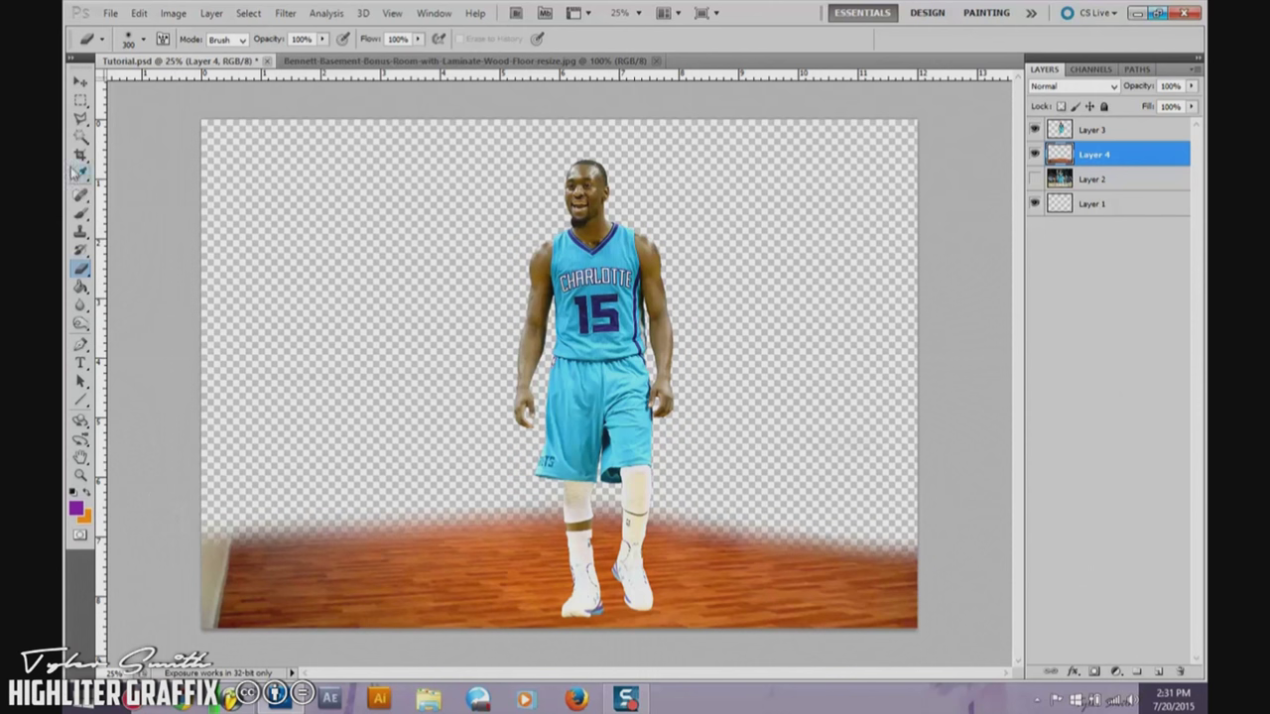
Step: Stretch the floor layer wider past the canvas's left edge so the remaining wall strip falls outside the canvas
{"action": "left_click", "coordinate": [79, 83]}
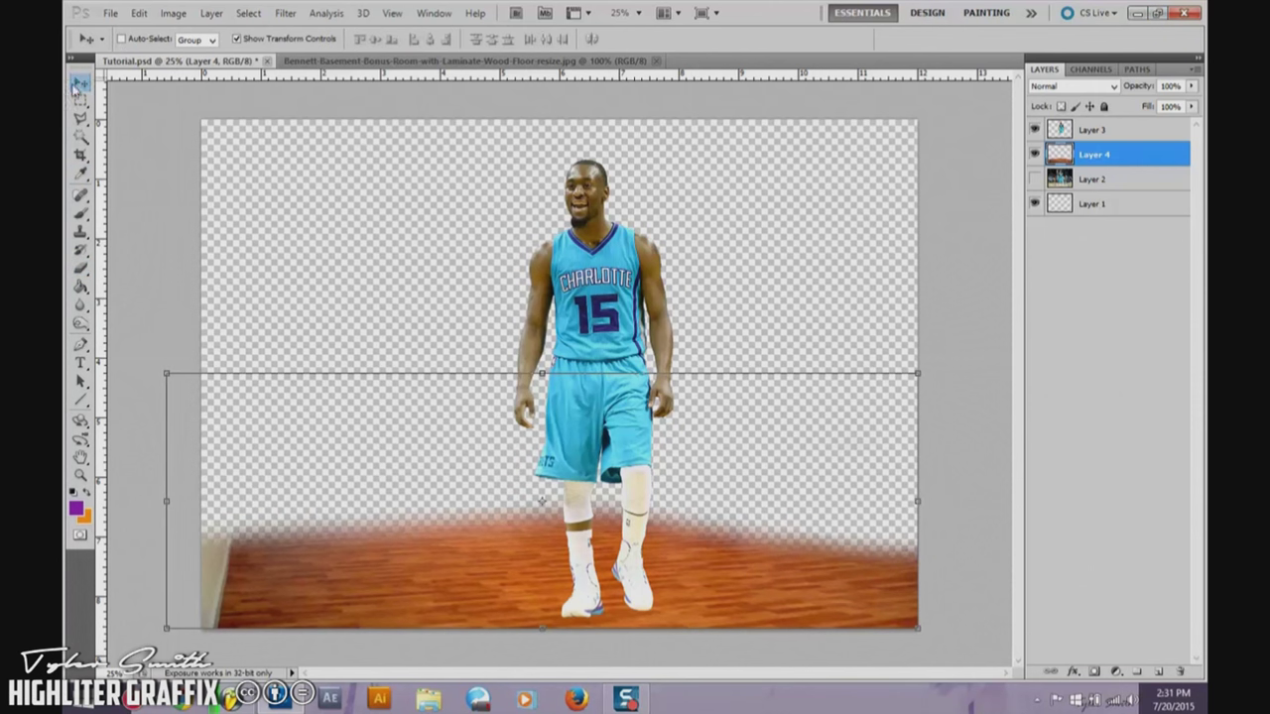
{"action": "left_click_drag", "start_coordinate": [166, 501], "coordinate": [107, 502]}
{"action": "key", "text": "Return"}
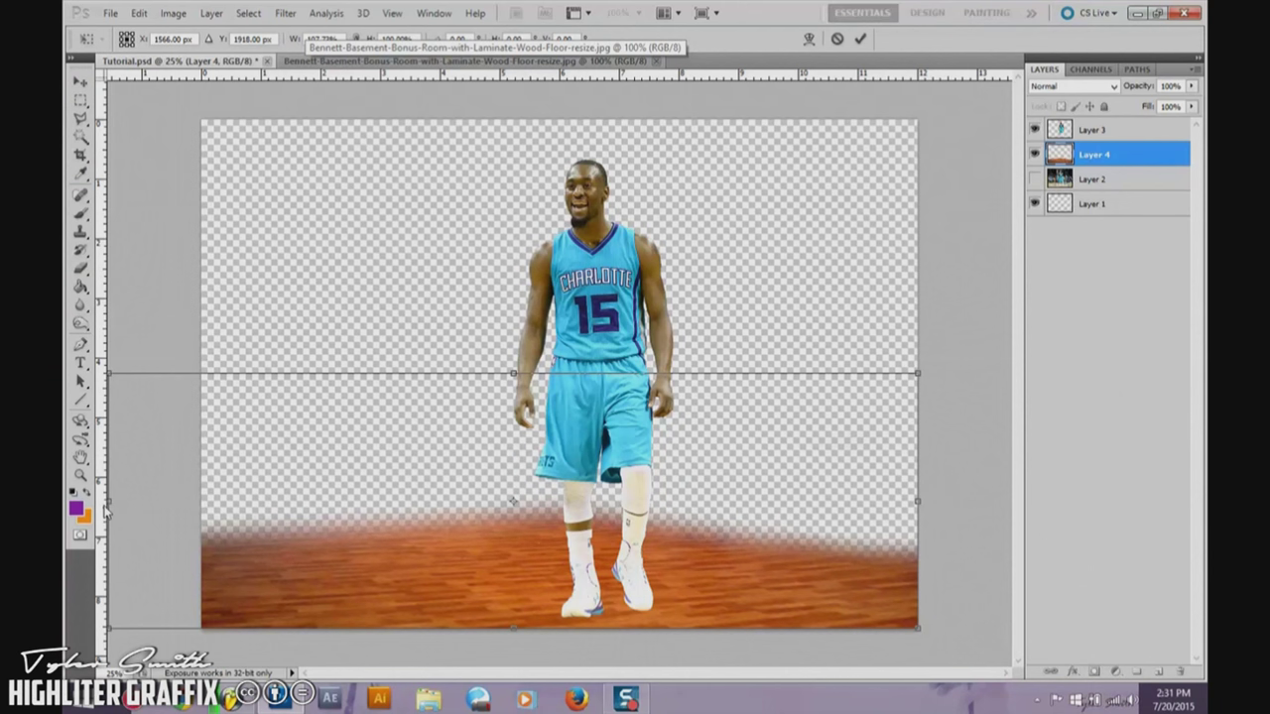
Step: Extend the floor's back edge upward by cloning wood texture with a soft 300 px Clone Stamp, including the right corner
{"action": "key", "text": "s"}
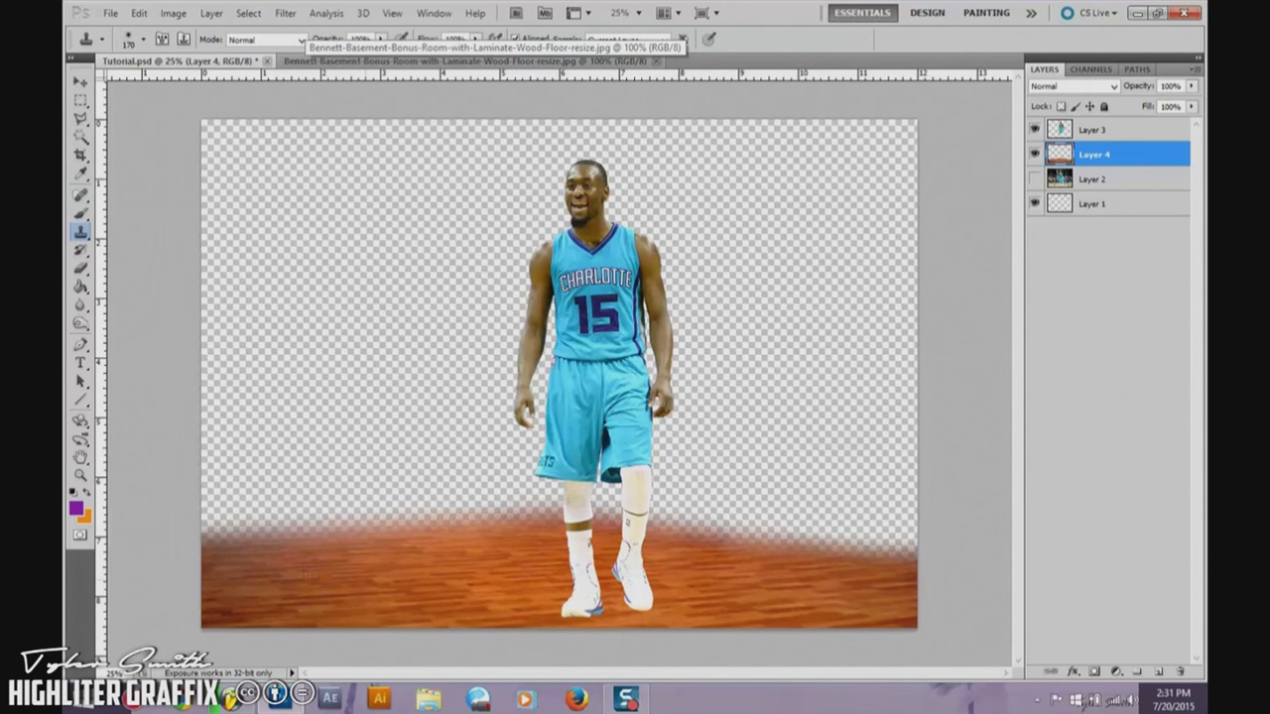
{"action": "left_click", "coordinate": [144, 40]}
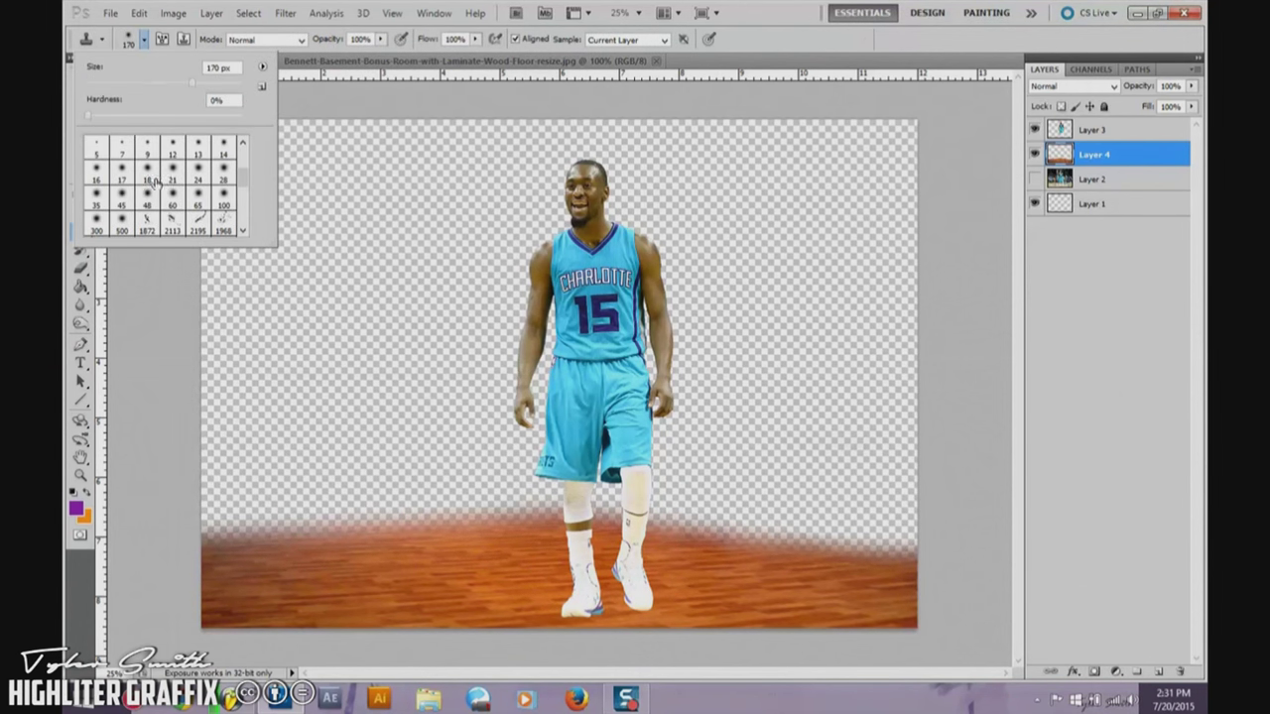
{"action": "left_click", "coordinate": [96, 224]}
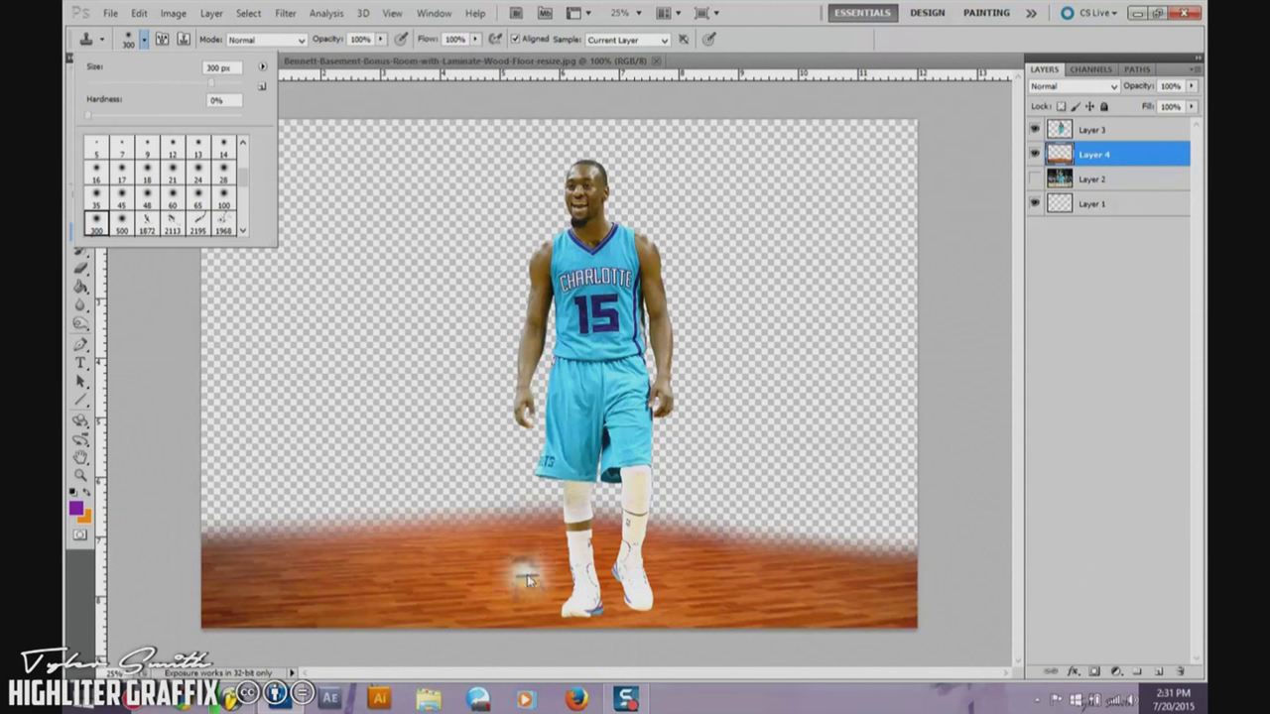
{"action": "left_click", "coordinate": [527, 573], "text": "alt"}
{"action": "left_click", "coordinate": [513, 528]}
{"action": "mouse_move", "coordinate": [474, 524]}
{"action": "left_mouse_down"}
{"action": "mouse_move", "coordinate": [441, 516]}
{"action": "mouse_move", "coordinate": [243, 540]}
{"action": "mouse_move", "coordinate": [226, 531]}
{"action": "mouse_move", "coordinate": [221, 559]}
{"action": "mouse_move", "coordinate": [719, 530]}
{"action": "mouse_move", "coordinate": [818, 541]}
{"action": "mouse_move", "coordinate": [908, 572]}
{"action": "left_mouse_up"}
{"action": "mouse_move", "coordinate": [911, 528]}
{"action": "left_mouse_down"}
{"action": "mouse_move", "coordinate": [888, 521]}
{"action": "mouse_move", "coordinate": [863, 538]}
{"action": "left_mouse_up"}
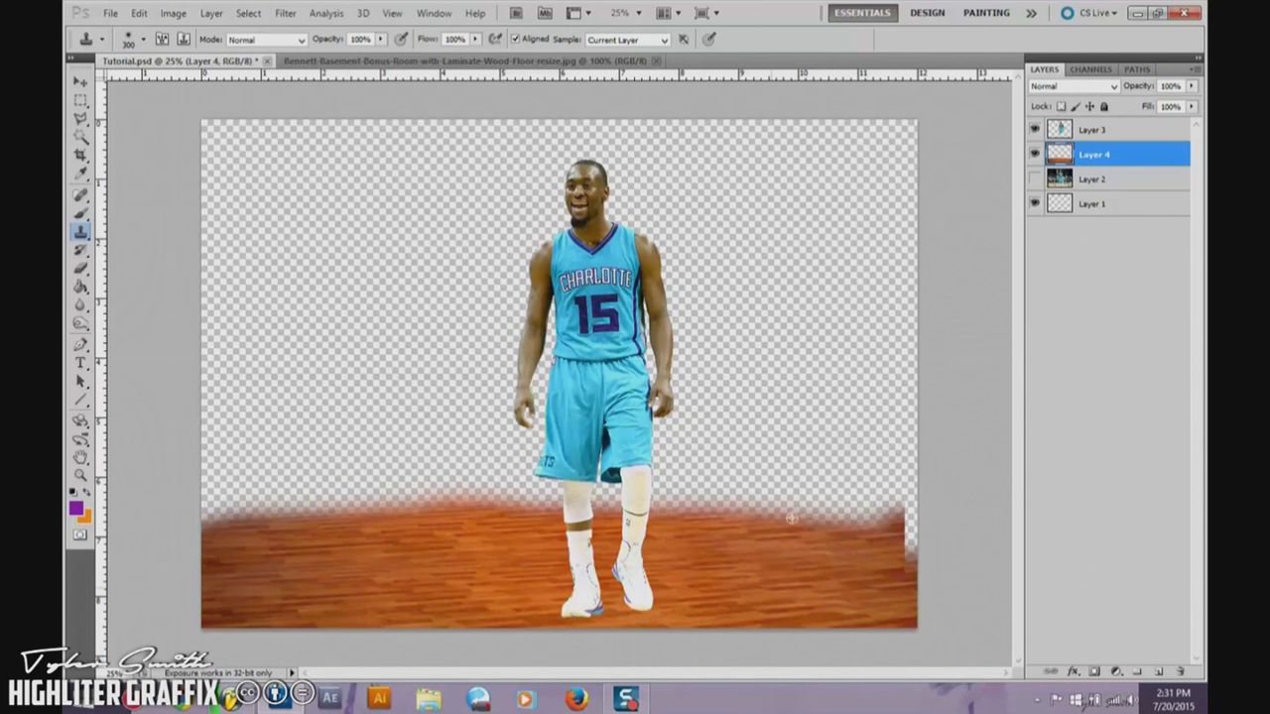
{"action": "mouse_move", "coordinate": [828, 533]}
{"action": "left_mouse_down"}
{"action": "mouse_move", "coordinate": [859, 540]}
{"action": "mouse_move", "coordinate": [898, 526]}
{"action": "mouse_move", "coordinate": [898, 564]}
{"action": "left_mouse_up"}
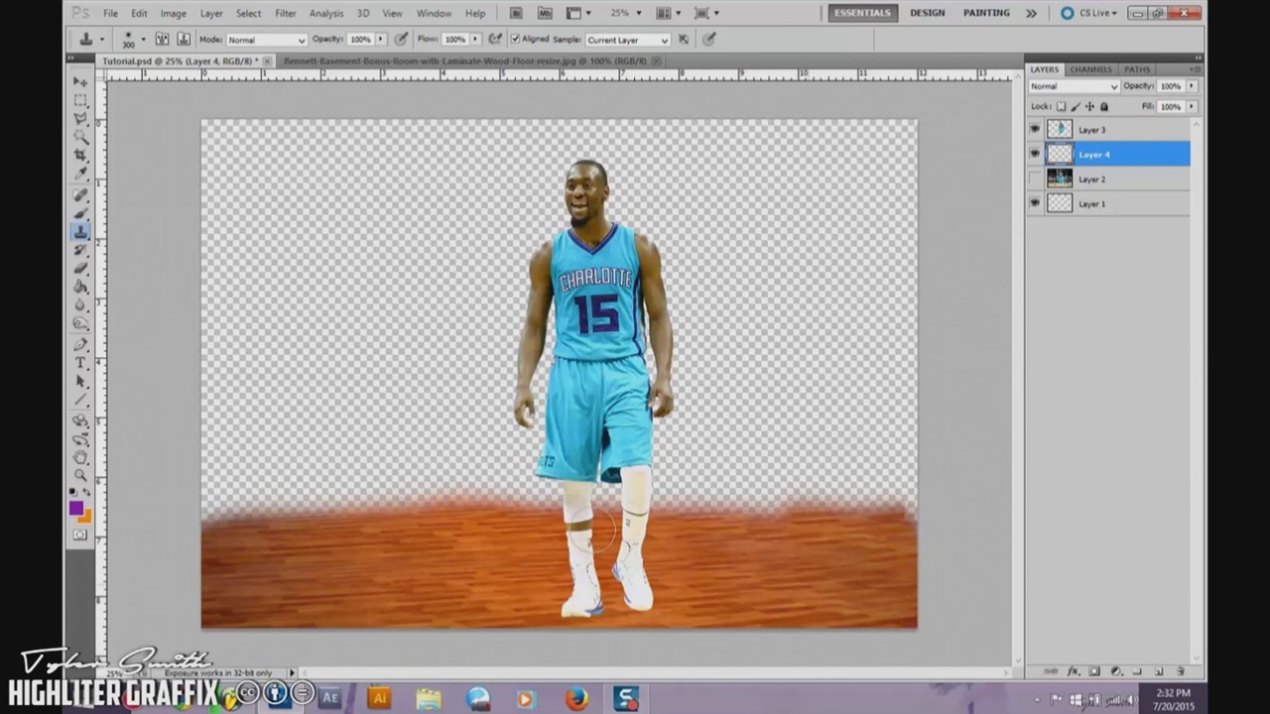
Step: Erase the uneven back edge of the floor into a soft, straight horizontal line with the 300 px eraser
{"action": "key", "text": "e"}
{"action": "mouse_move", "coordinate": [383, 496]}
{"action": "left_mouse_down"}
{"action": "mouse_move", "coordinate": [774, 511]}
{"action": "mouse_move", "coordinate": [904, 501]}
{"action": "left_mouse_up"}
{"action": "left_click_drag", "start_coordinate": [482, 481], "coordinate": [182, 493]}
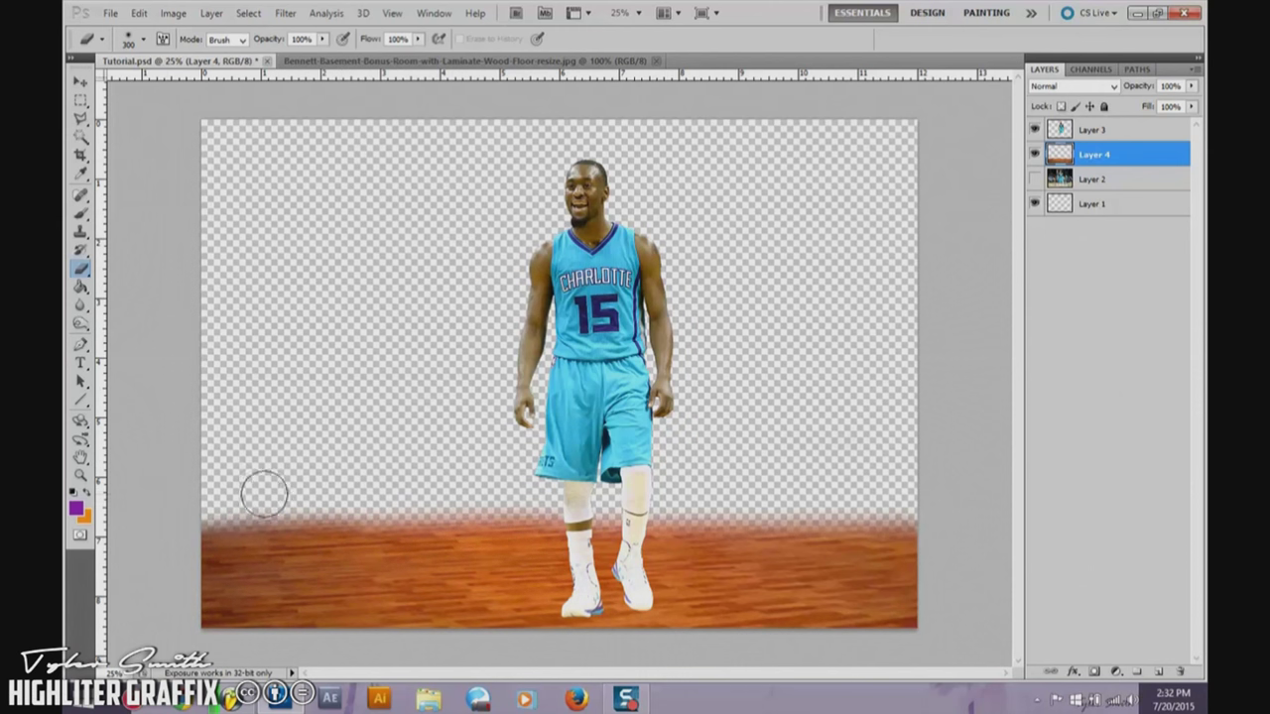
{"action": "left_click", "coordinate": [81, 81]}
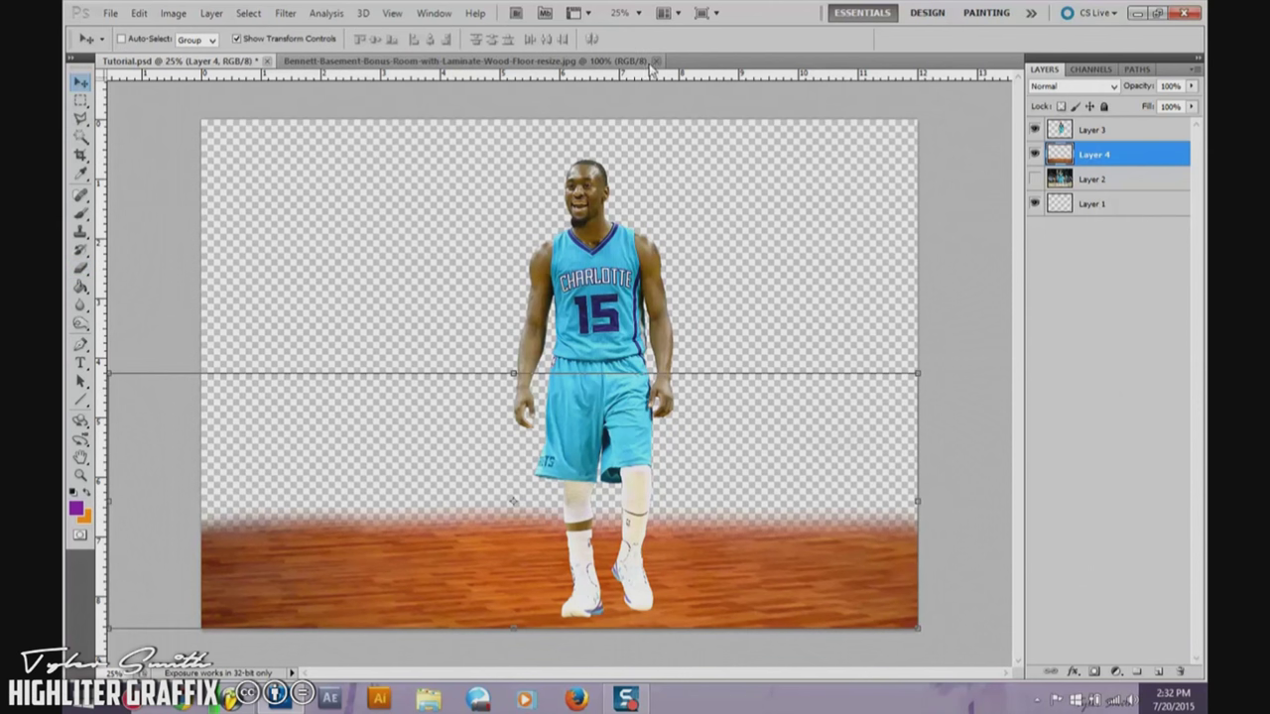
Step: Close the laminate floor image and open BGS and Ray together from the Courts & Floors folder
{"action": "left_click", "coordinate": [655, 62]}
{"action": "left_click", "coordinate": [105, 13]}
{"action": "left_click", "coordinate": [119, 41]}
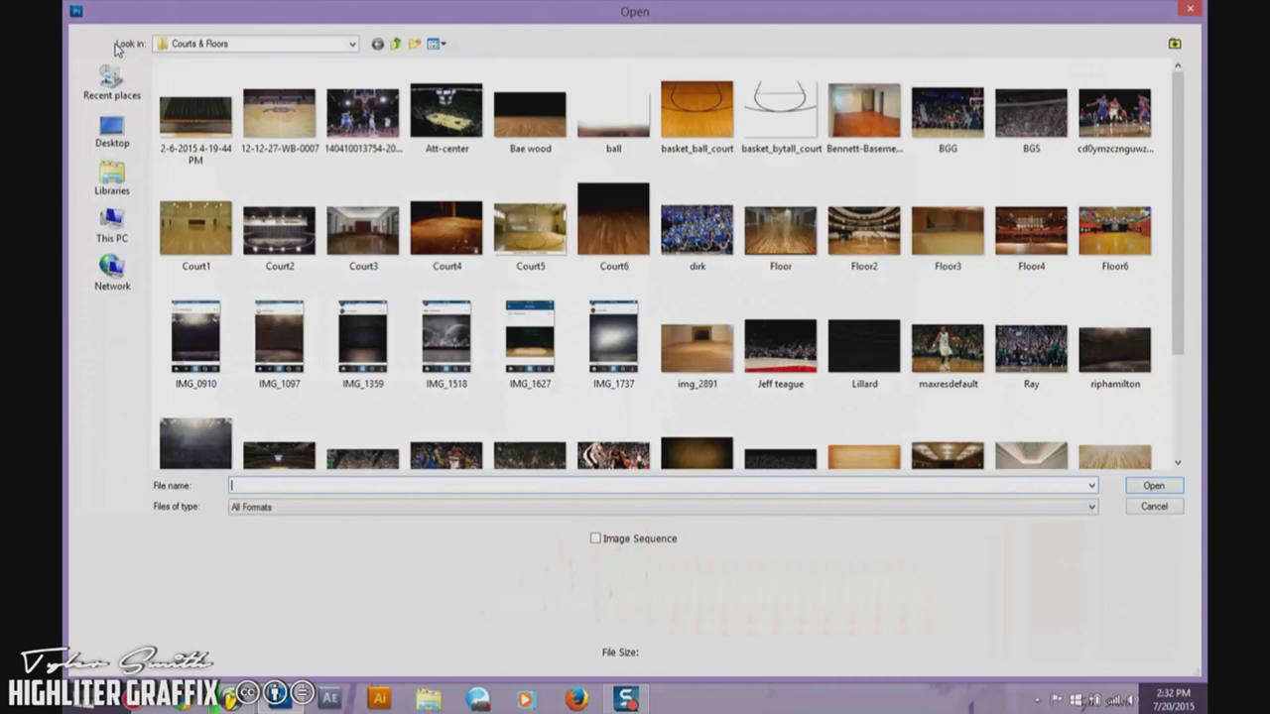
{"action": "left_click", "coordinate": [957, 347]}
{"action": "scroll", "coordinate": [957, 347], "scroll_direction": "up", "scroll_amount": 2}
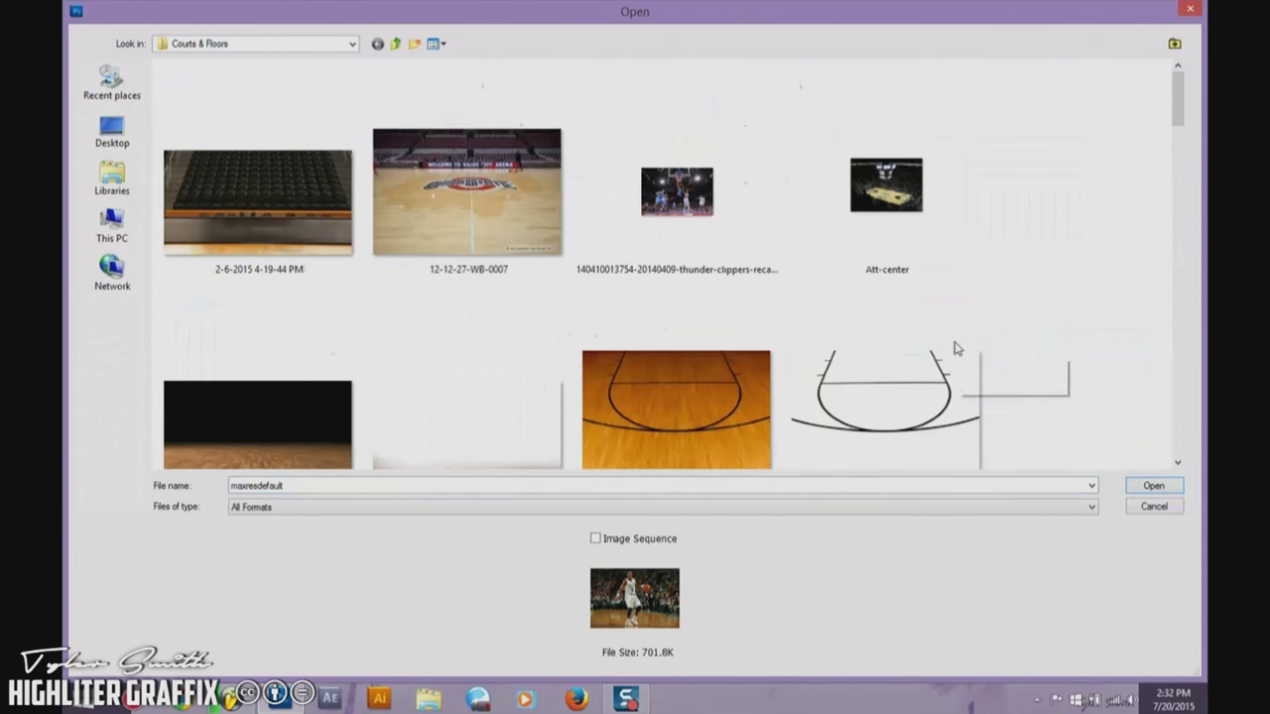
{"action": "left_click_drag", "start_coordinate": [1178, 119], "coordinate": [1178, 350]}
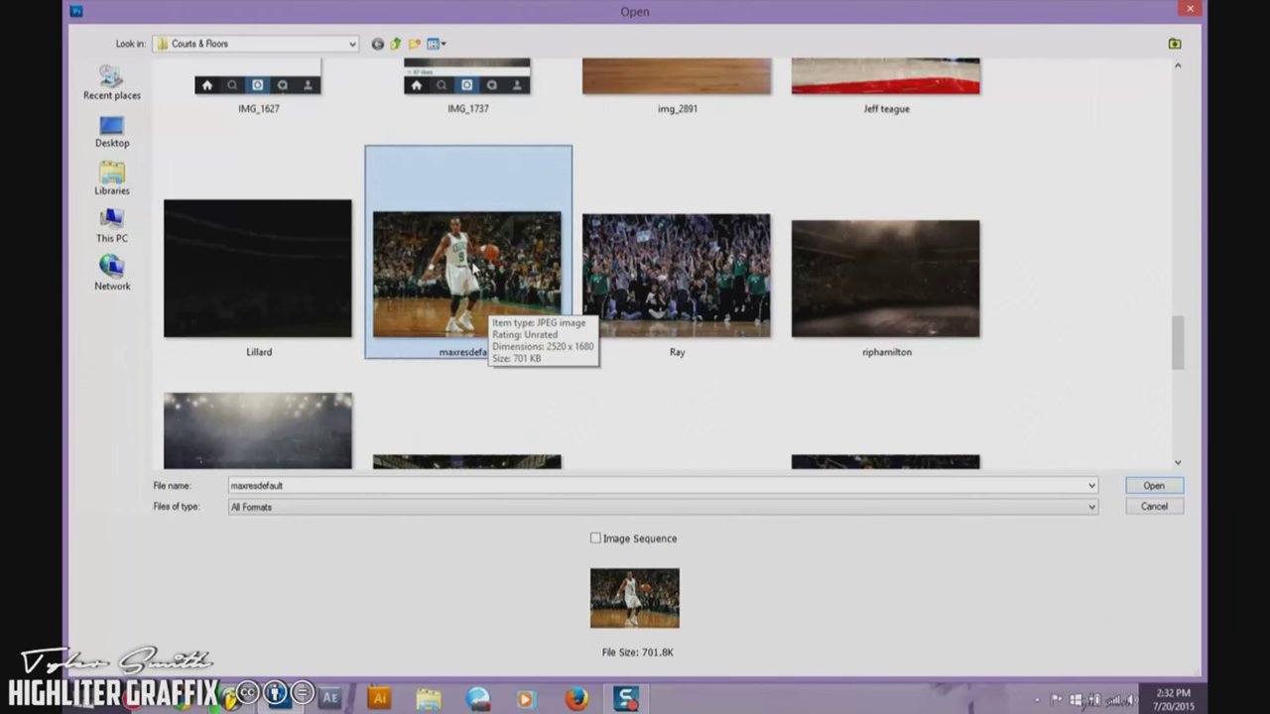
{"action": "left_click", "coordinate": [651, 298]}
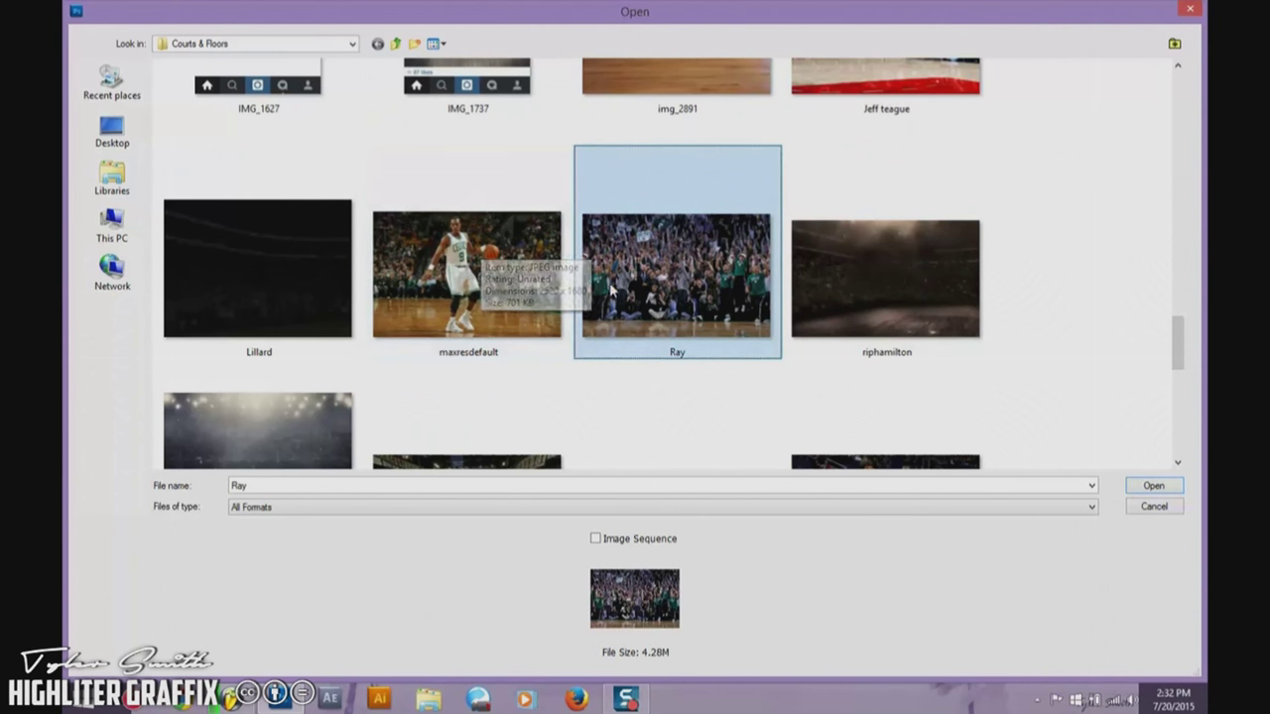
{"action": "left_click_drag", "start_coordinate": [1177, 340], "coordinate": [1161, 142]}
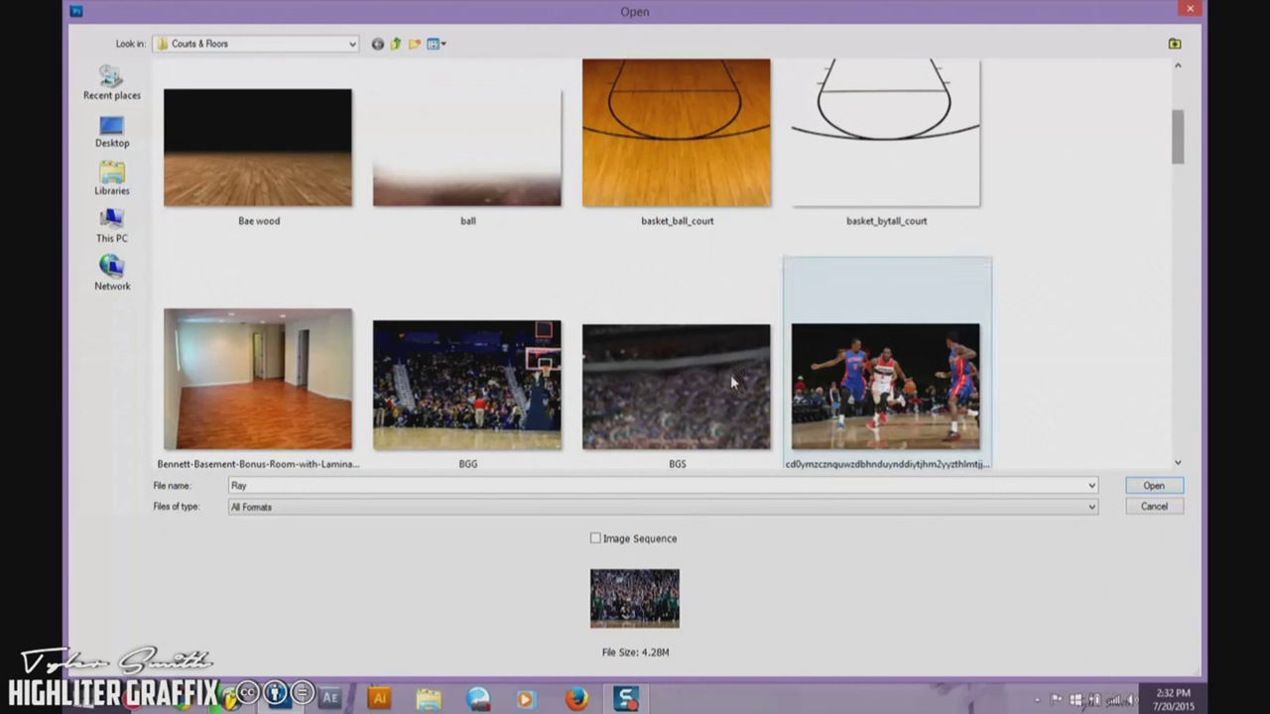
{"action": "left_click", "coordinate": [677, 387], "text": "ctrl"}
{"action": "left_click_drag", "start_coordinate": [1178, 142], "coordinate": [1179, 395]}
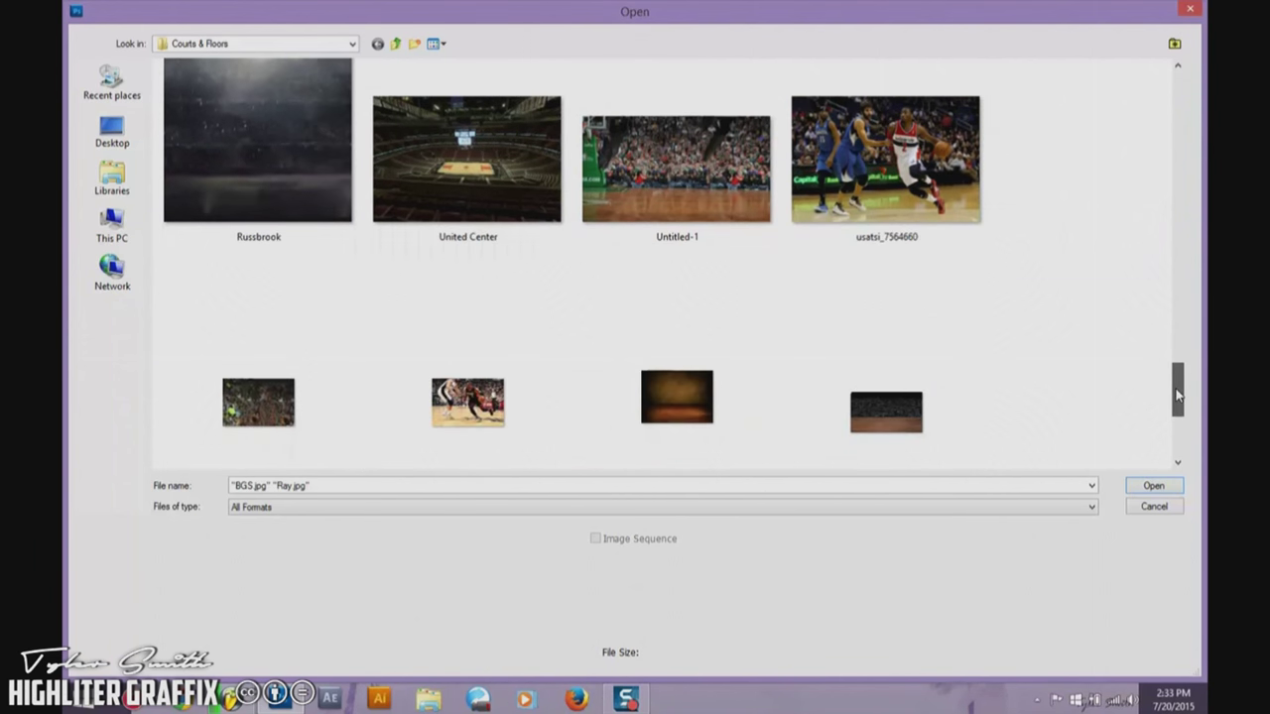
{"action": "left_click", "coordinate": [1150, 486]}
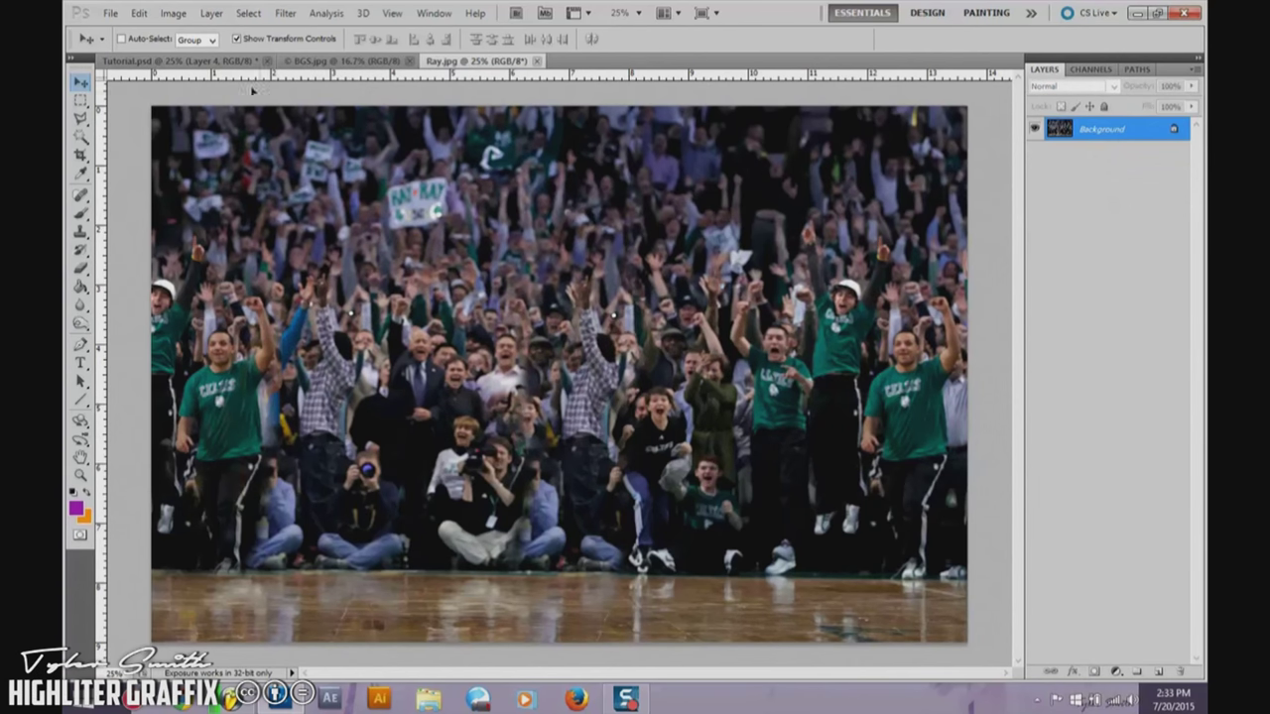
Step: Bring the Ray crowd picture into Tutorial.psd and place its layer beneath the floor layer
{"action": "left_click", "coordinate": [211, 65]}
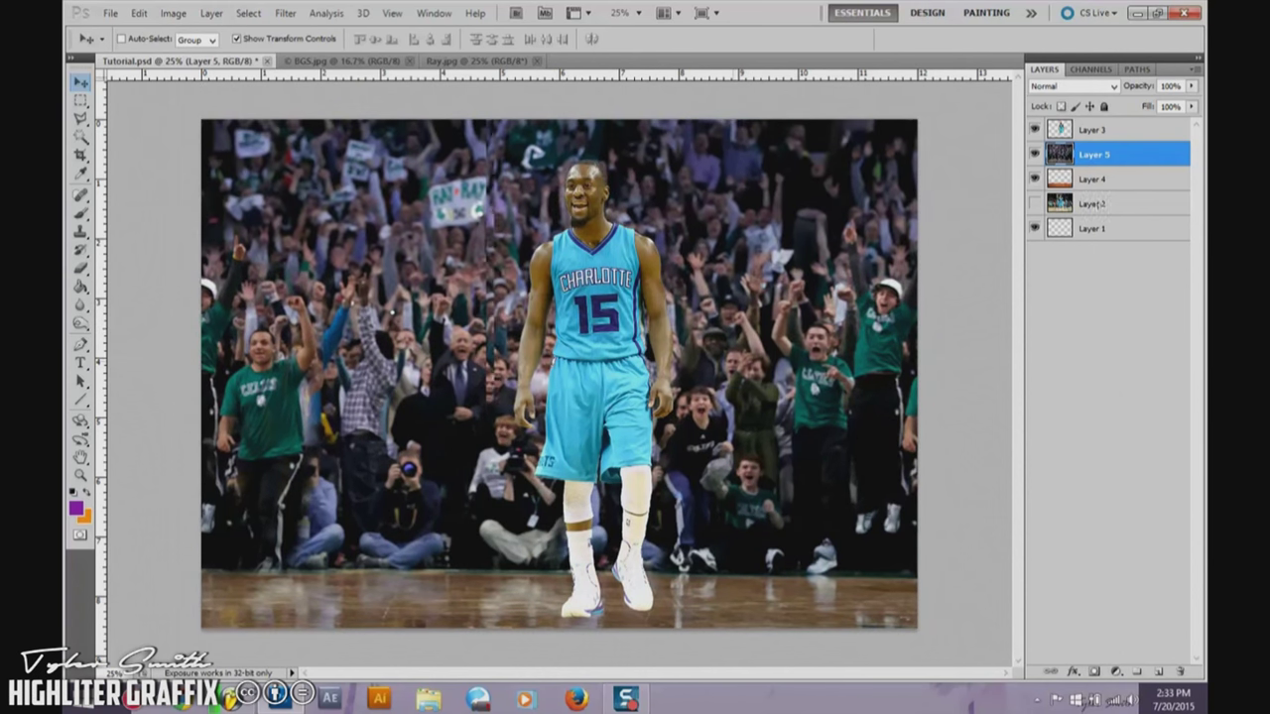
{"action": "left_click_drag", "start_coordinate": [1108, 157], "coordinate": [1109, 188]}
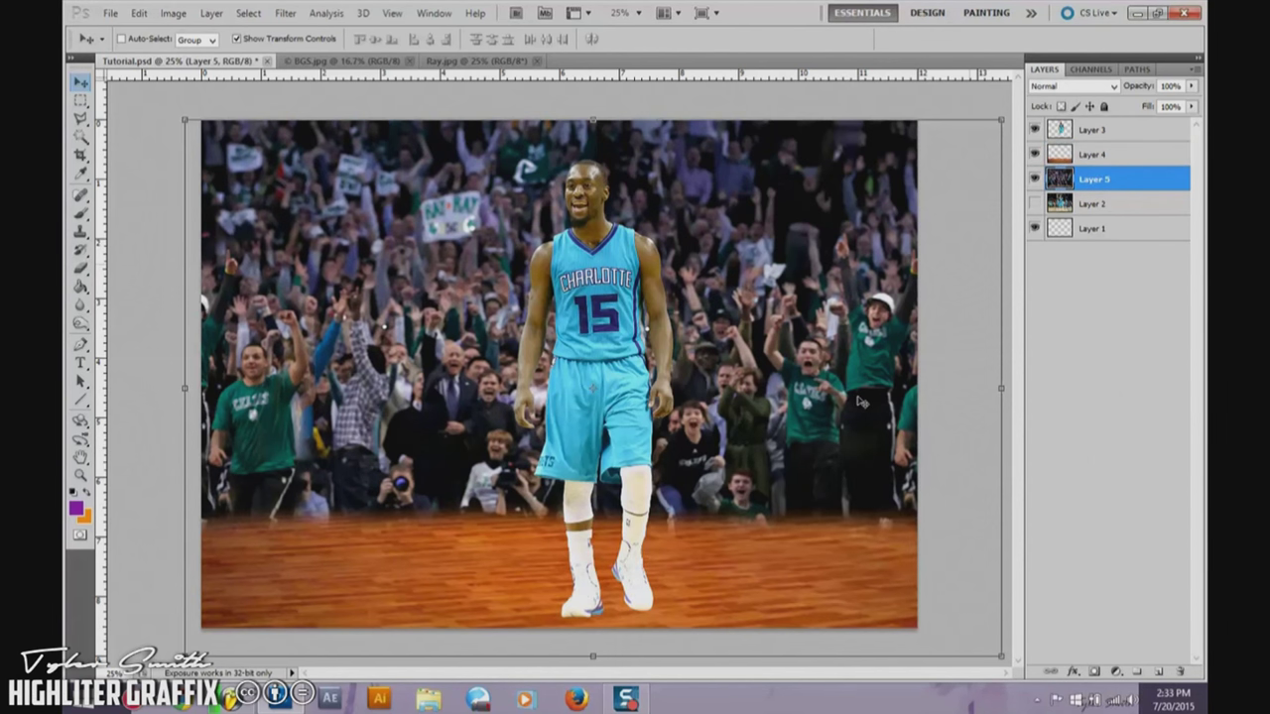
Step: Add a Hue/Saturation adjustment above the floor with saturation -49 and a slight hue shift, and clip it to the floor layer
{"action": "left_click", "coordinate": [1114, 157]}
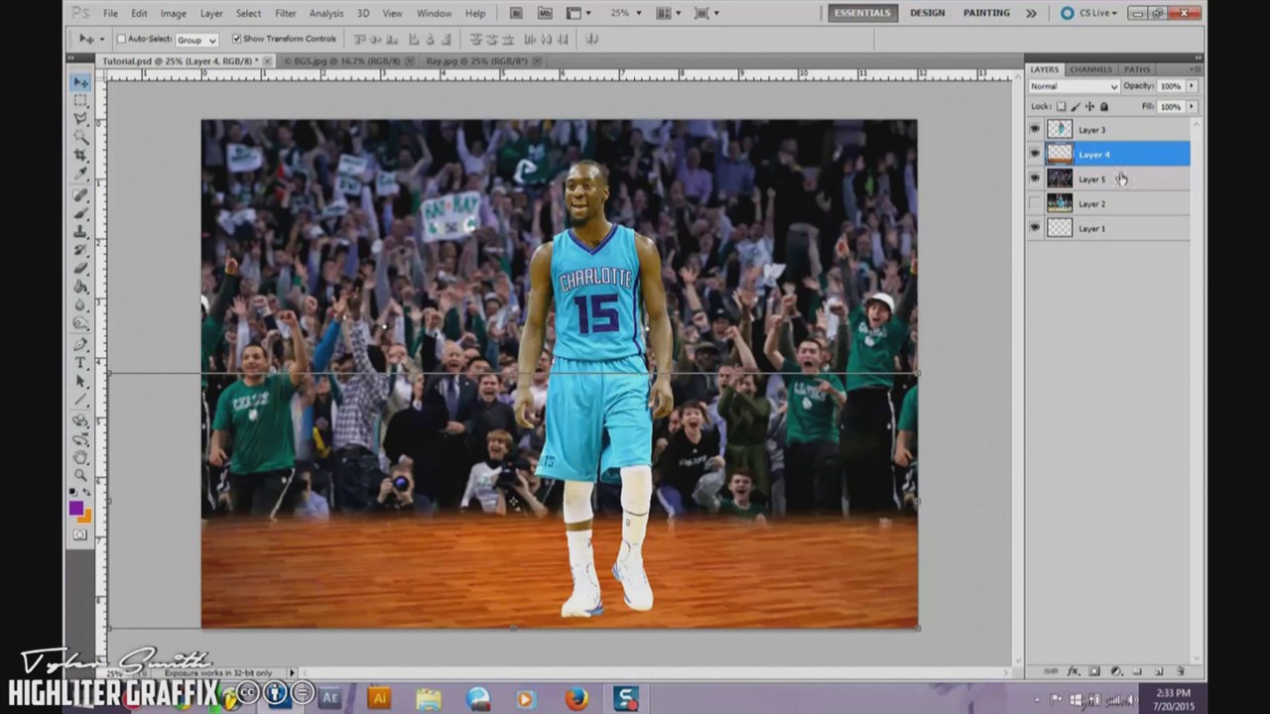
{"action": "left_click", "coordinate": [1117, 673]}
{"action": "left_click", "coordinate": [1127, 497]}
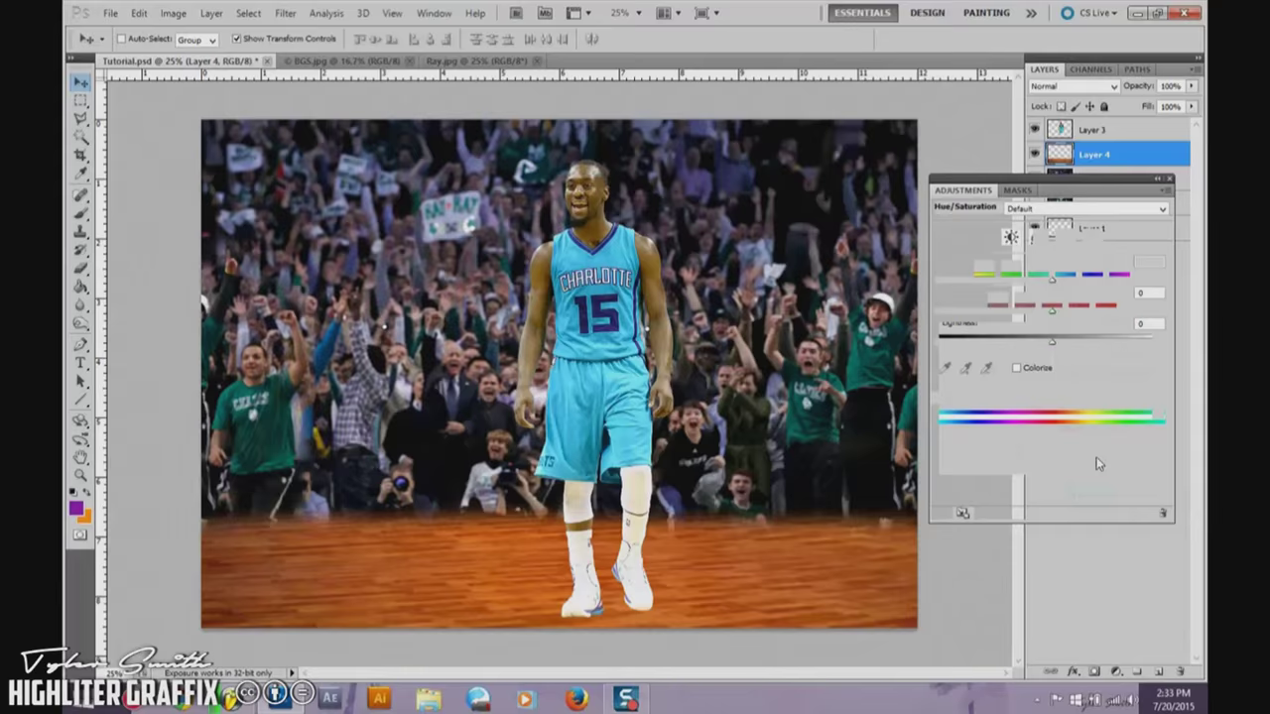
{"action": "left_click_drag", "start_coordinate": [1053, 310], "coordinate": [997, 315]}
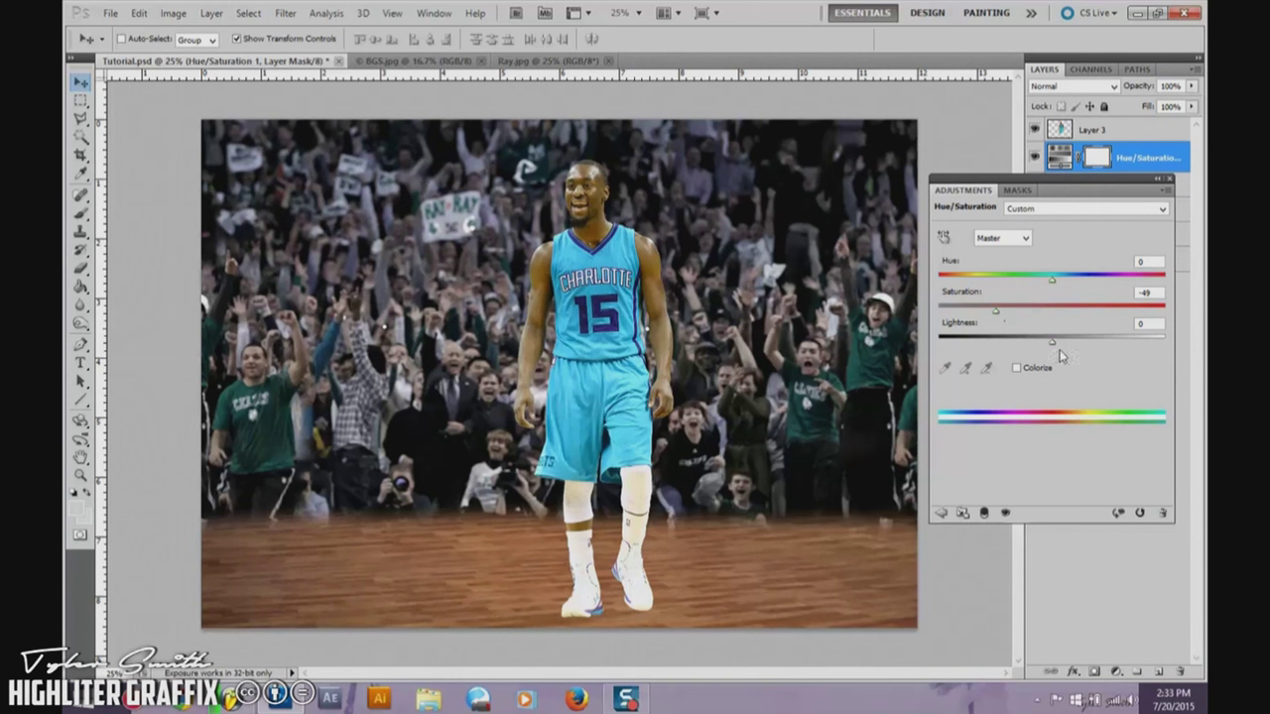
{"action": "mouse_move", "coordinate": [1051, 345]}
{"action": "left_mouse_down"}
{"action": "mouse_move", "coordinate": [1024, 346]}
{"action": "mouse_move", "coordinate": [1047, 347]}
{"action": "left_mouse_up"}
{"action": "left_click_drag", "start_coordinate": [1051, 349], "coordinate": [1053, 347]}
{"action": "mouse_move", "coordinate": [1051, 278]}
{"action": "left_mouse_down"}
{"action": "mouse_move", "coordinate": [1129, 287]}
{"action": "mouse_move", "coordinate": [1064, 298]}
{"action": "left_mouse_up"}
{"action": "left_click", "coordinate": [1165, 179]}
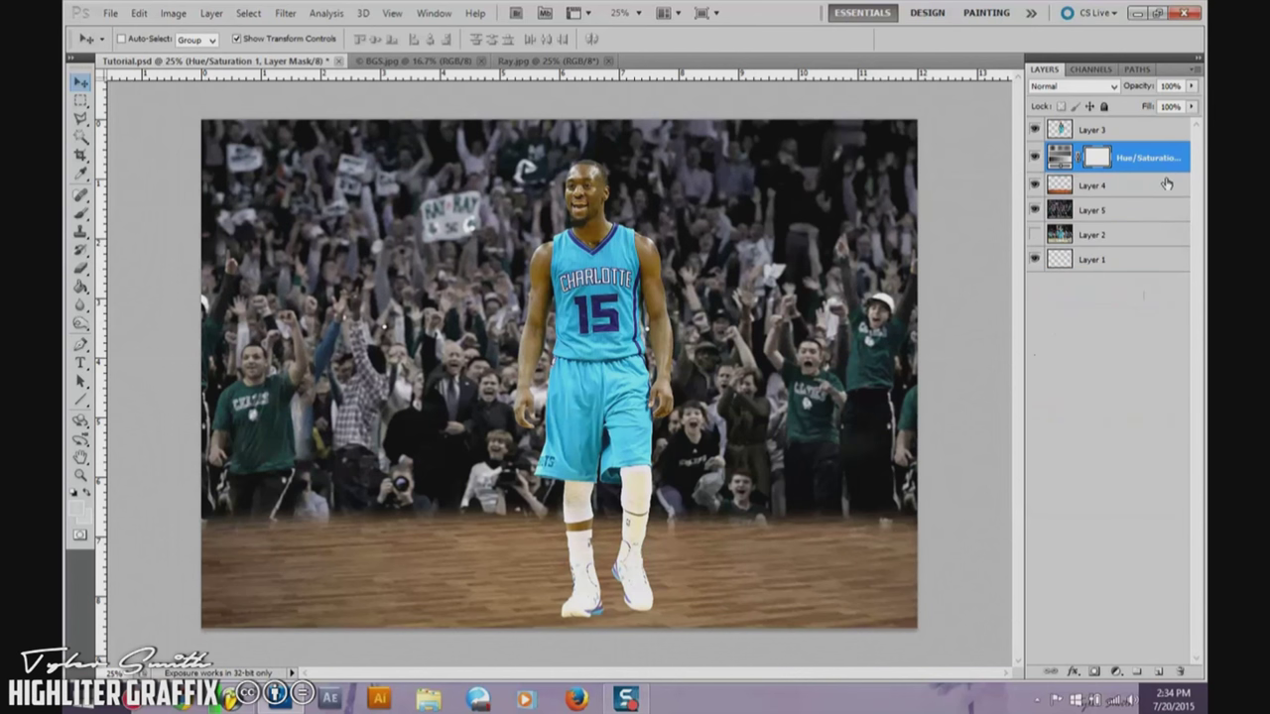
{"action": "right_click", "coordinate": [1131, 158]}
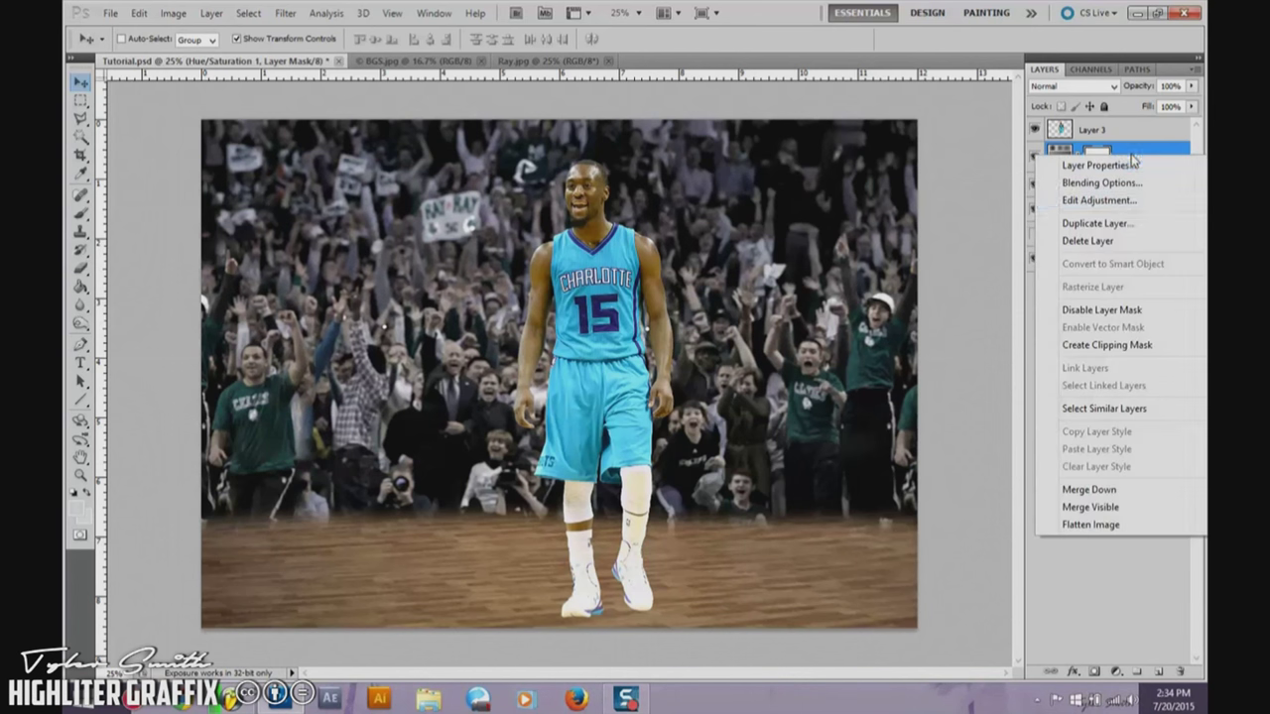
{"action": "left_click", "coordinate": [1107, 344]}
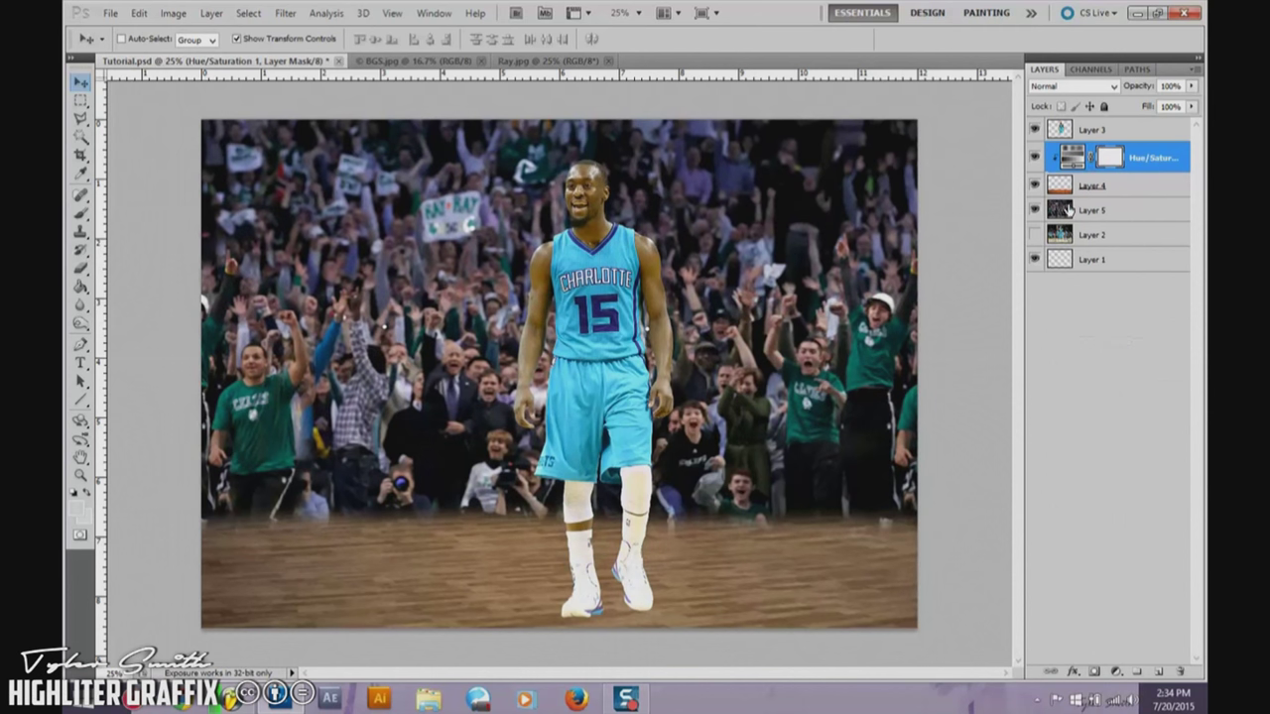
Step: Toggle the floor adjustment's visibility, then release and recreate its clipping mask to compare the effect
{"action": "left_click", "coordinate": [1033, 159]}
{"action": "left_click", "coordinate": [1034, 159]}
{"action": "right_click", "coordinate": [1149, 162]}
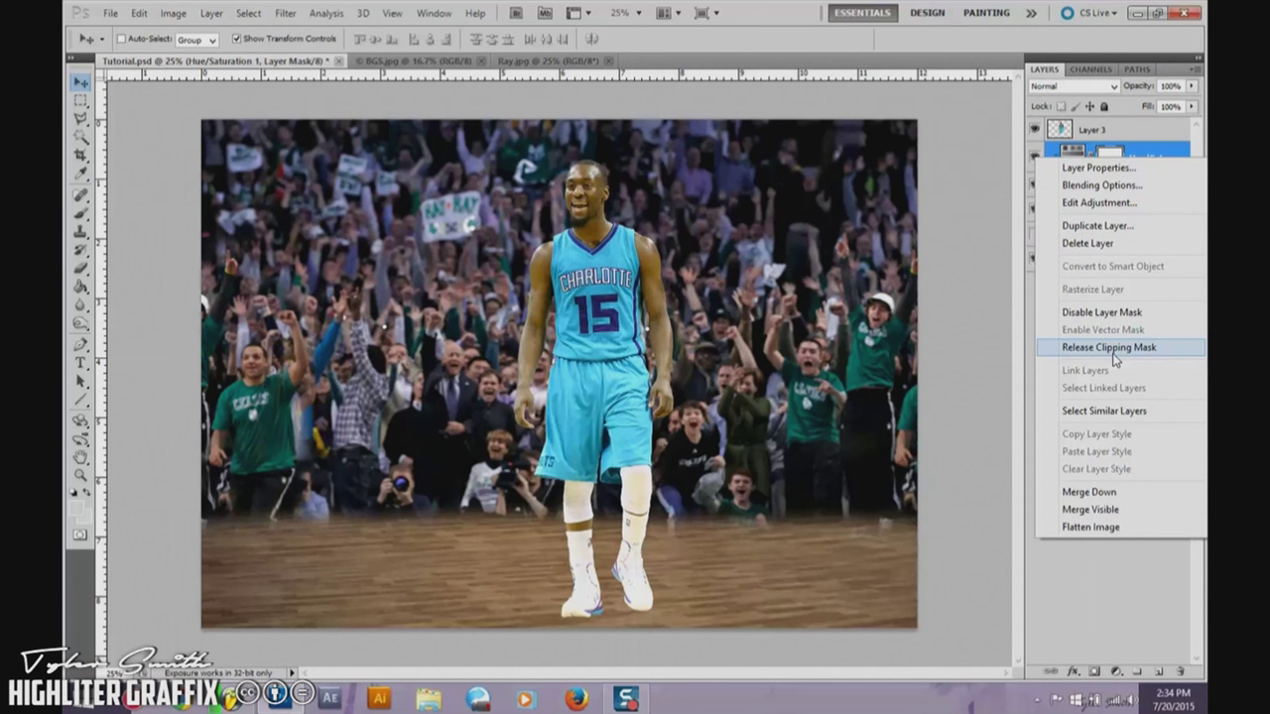
{"action": "left_click", "coordinate": [1113, 352]}
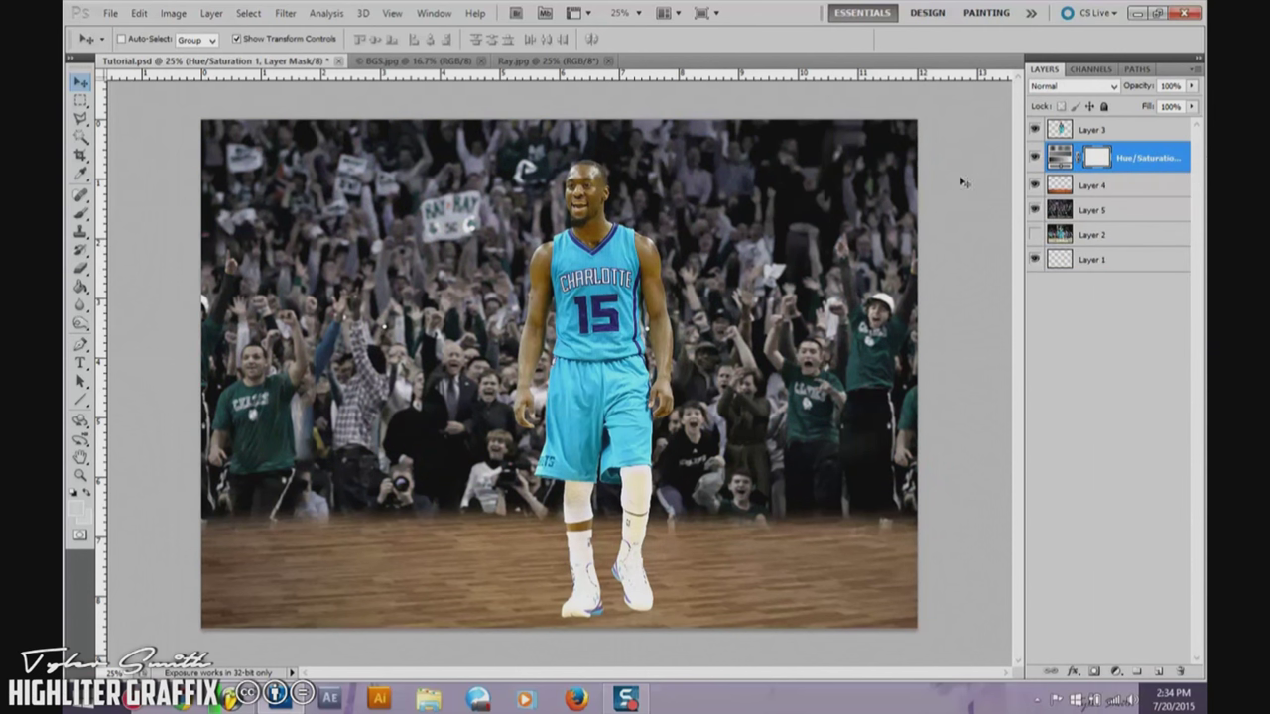
{"action": "right_click", "coordinate": [1124, 154]}
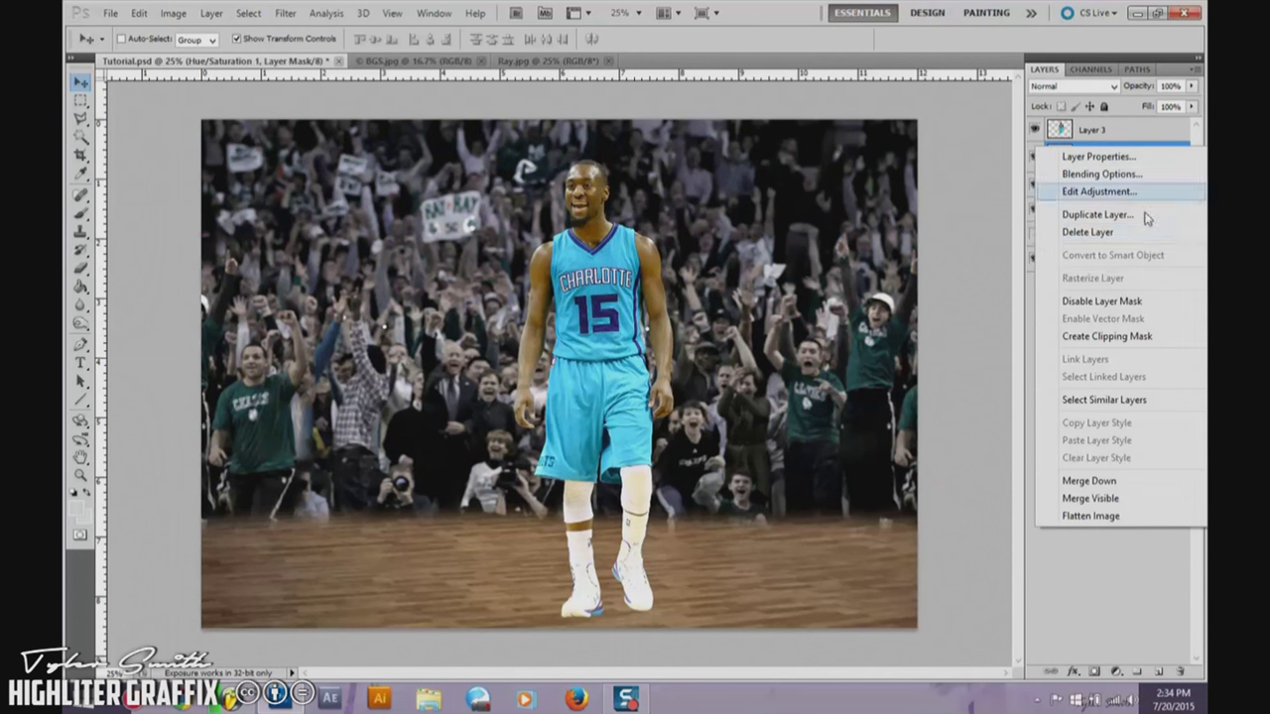
{"action": "left_click", "coordinate": [1121, 336]}
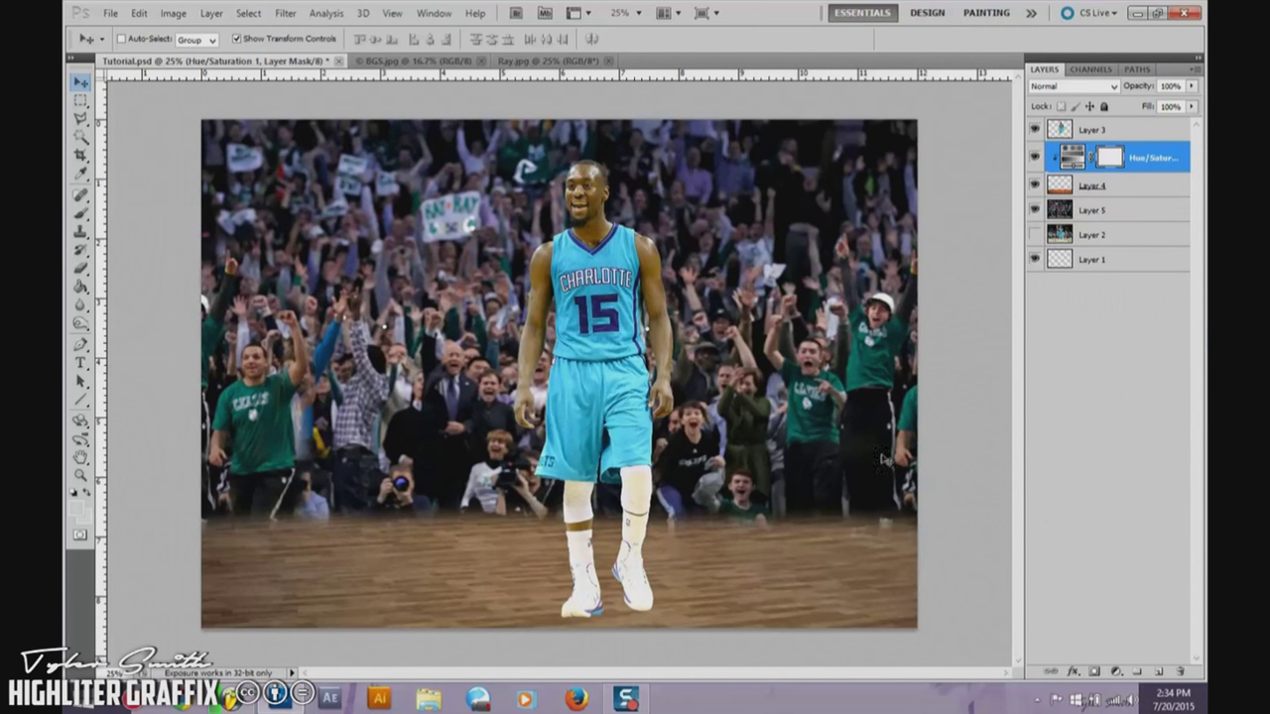
Step: Shift the crowd layer upward so more of the front row shows above the floor's back edge
{"action": "left_click", "coordinate": [1092, 222]}
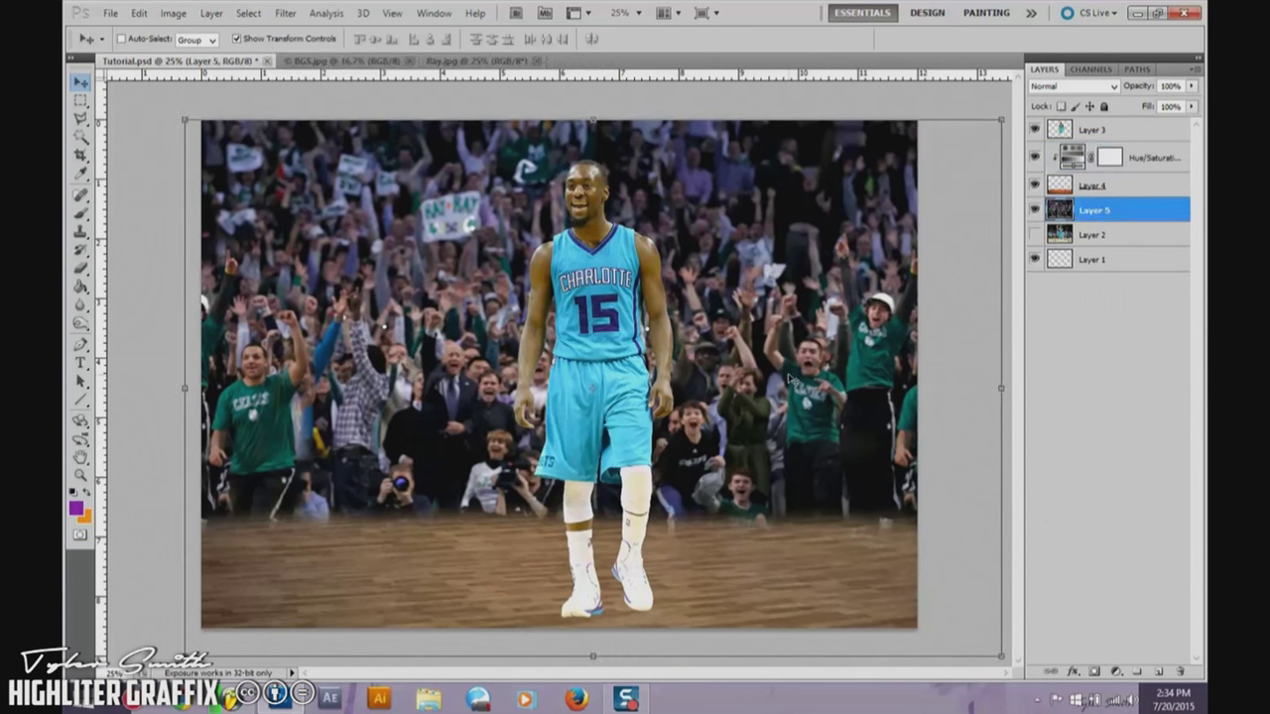
{"action": "key", "text": "shift+Up"}
{"action": "key", "text": "shift+Up"}
{"action": "key", "text": "shift+Up"}
{"action": "key", "text": "shift+Up"}
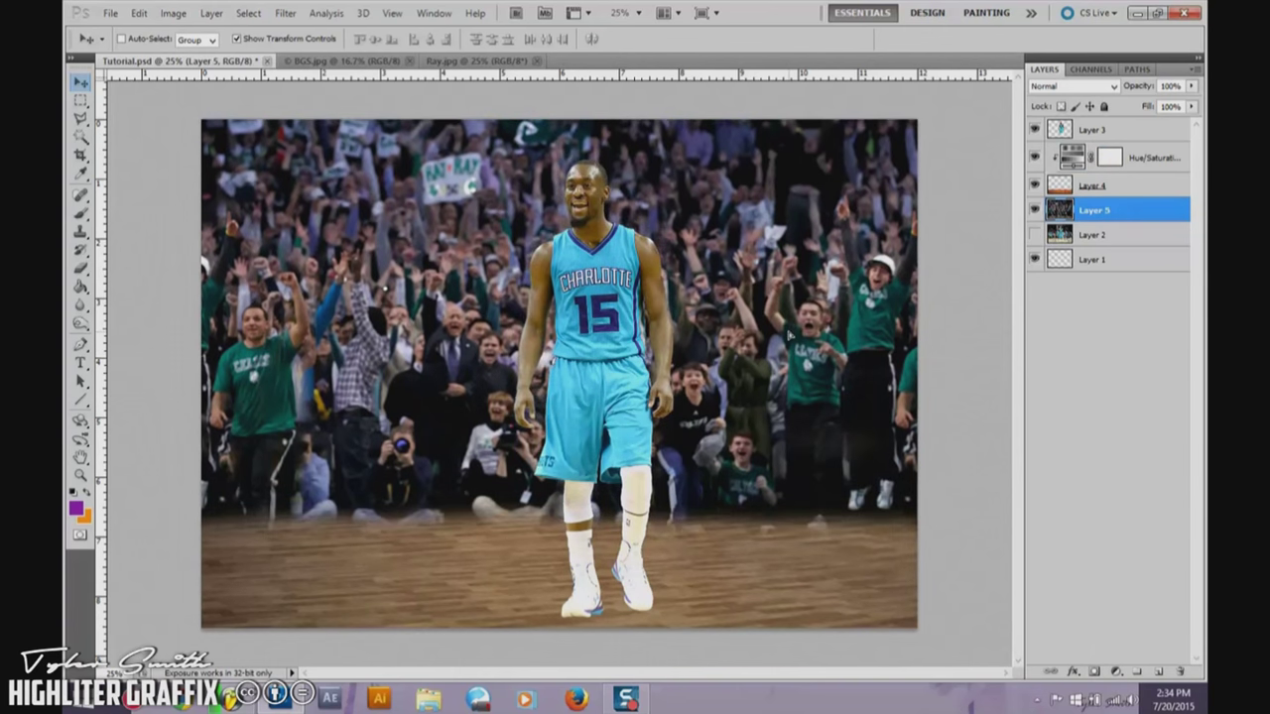
Step: Delete the crowd layer from Tutorial.psd, close Ray.jpg, and switch to the blurred crowd image BGS.jpg
{"action": "key", "text": "ctrl+t"}
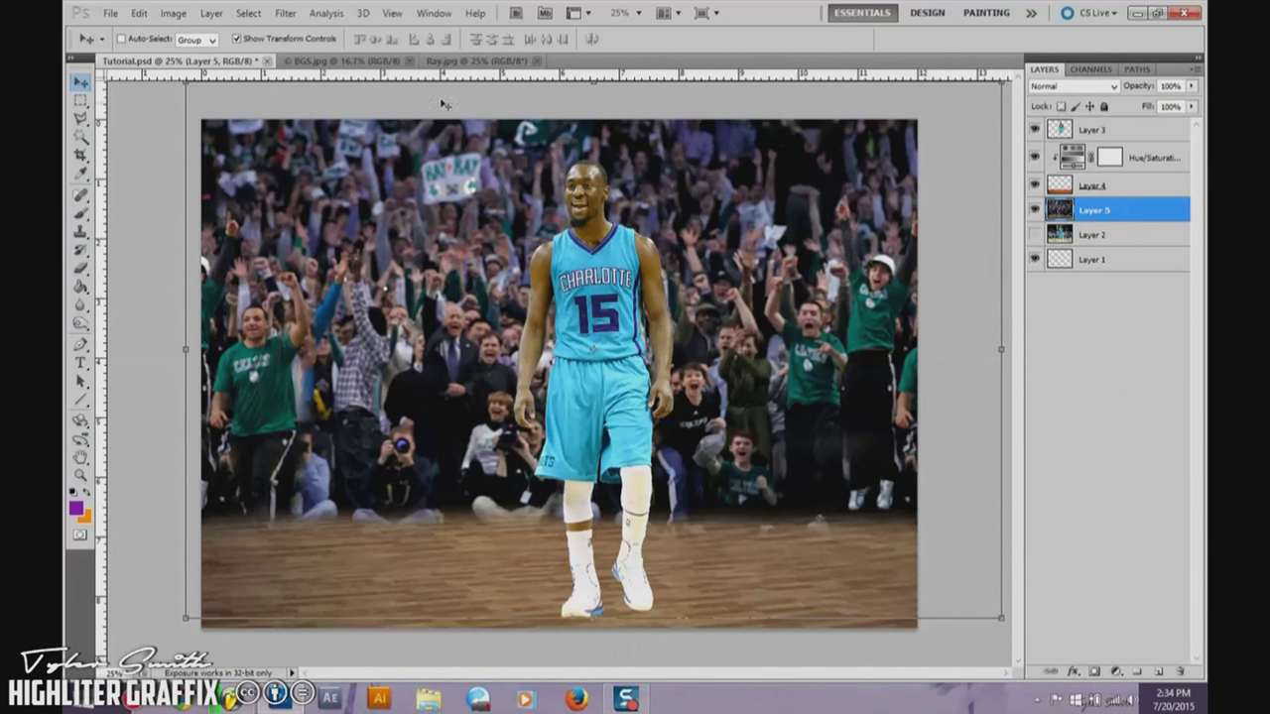
{"action": "key", "text": "Escape"}
{"action": "key", "text": "Delete"}
{"action": "left_click", "coordinate": [315, 61]}
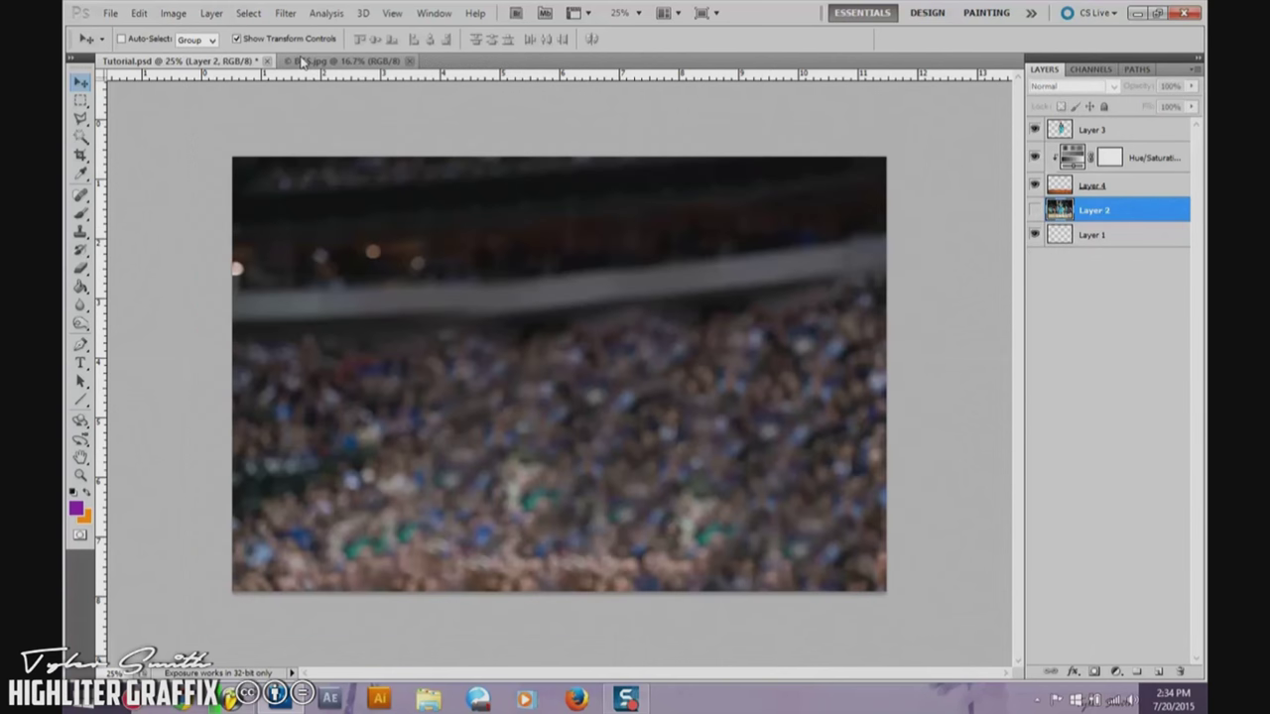
Step: Place the blurred crowd image behind the floor in Tutorial.psd, scale it to 76.87% width and 84.51% height, and close BGS.jpg
{"action": "left_click_drag", "start_coordinate": [198, 72], "coordinate": [447, 221]}
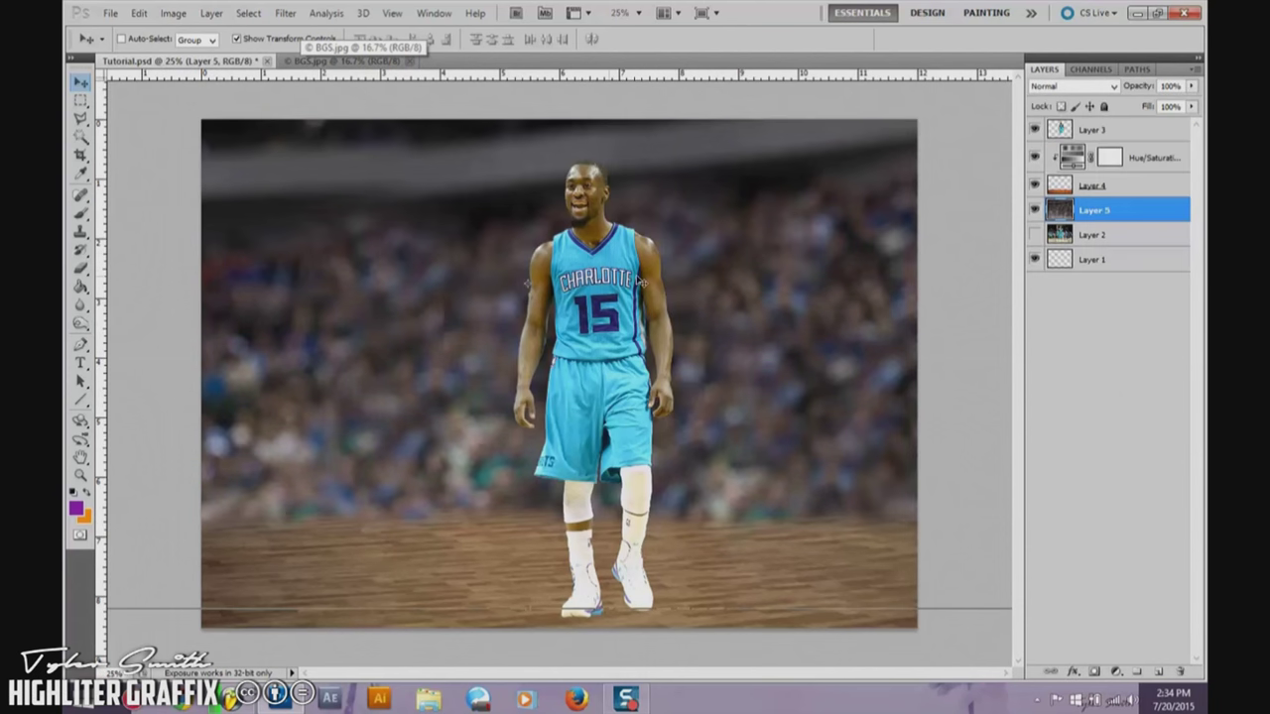
{"action": "left_click_drag", "start_coordinate": [784, 361], "coordinate": [671, 325]}
{"action": "left_click_drag", "start_coordinate": [905, 568], "coordinate": [859, 430]}
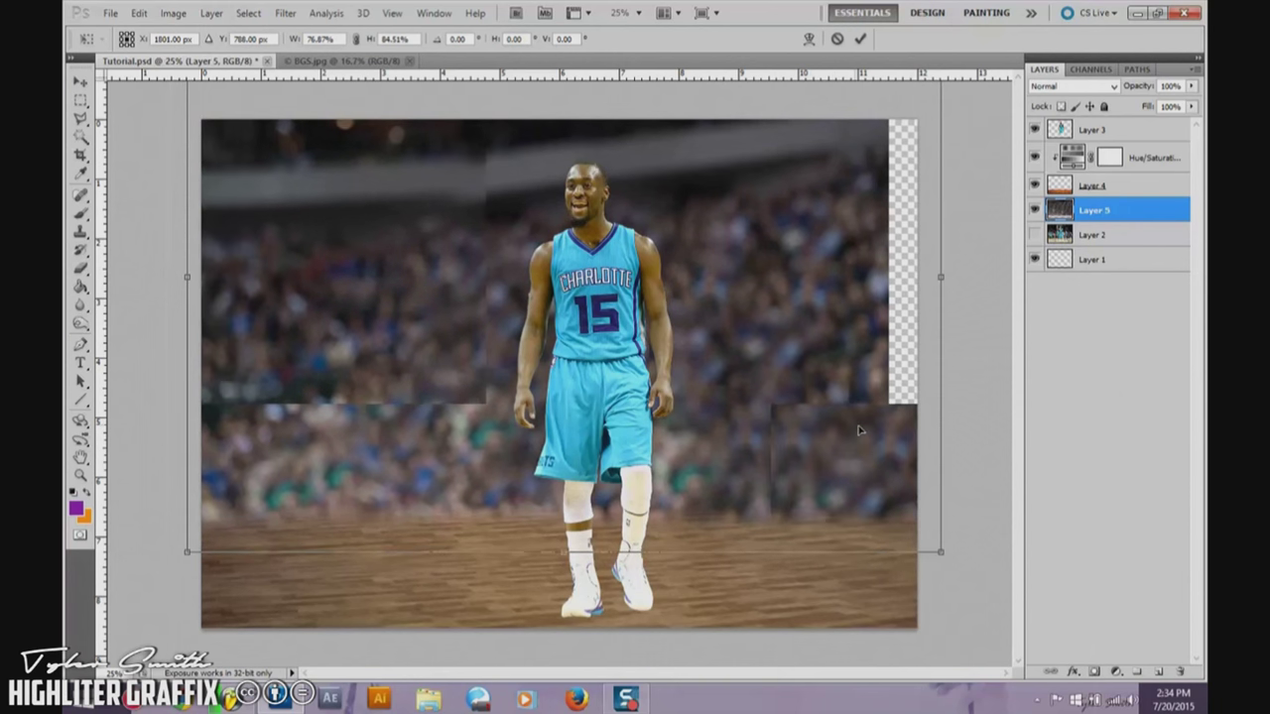
{"action": "key", "text": "Return"}
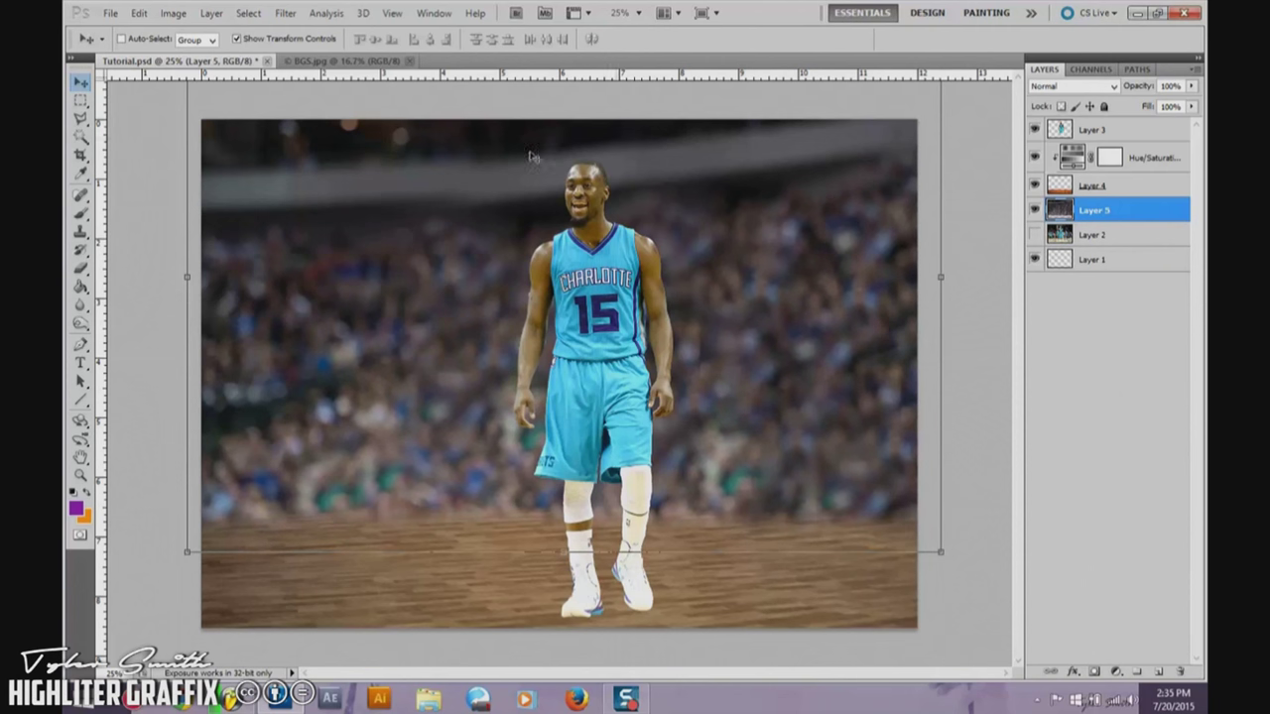
{"action": "left_click", "coordinate": [413, 61]}
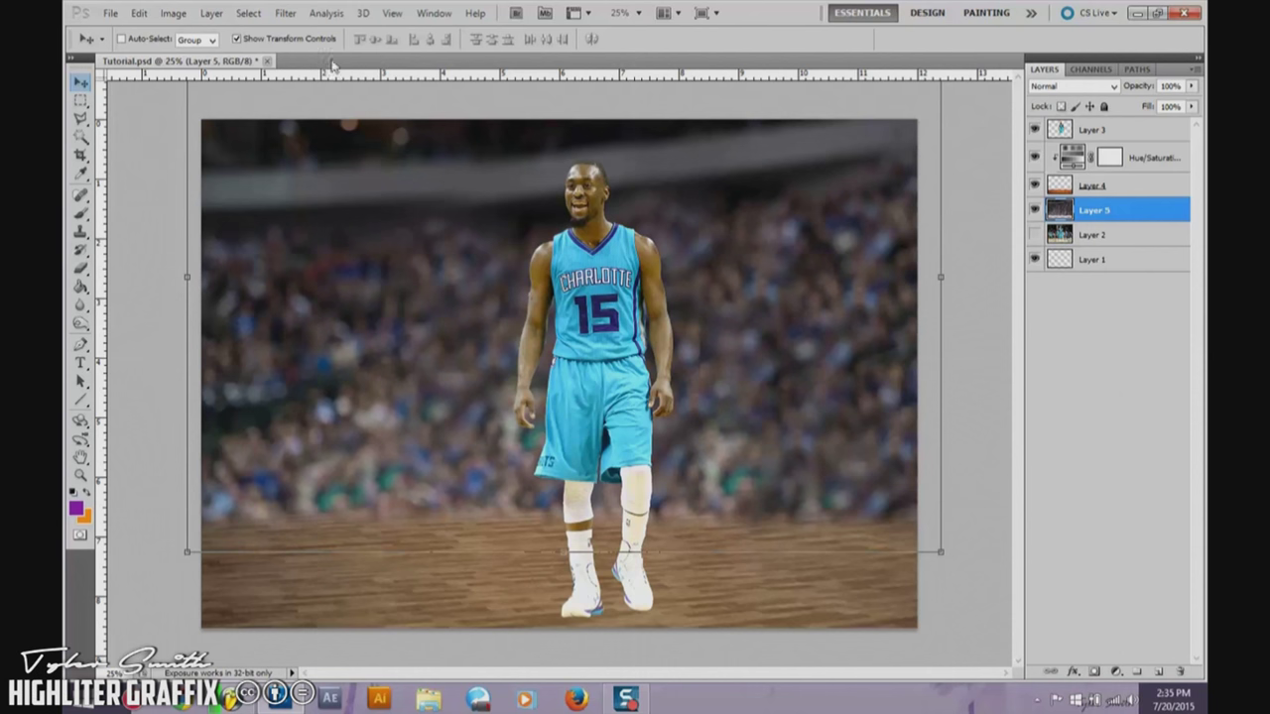
Step: Open the AAA city skyline image from the Skyline & stadiums folder
{"action": "left_click", "coordinate": [110, 13]}
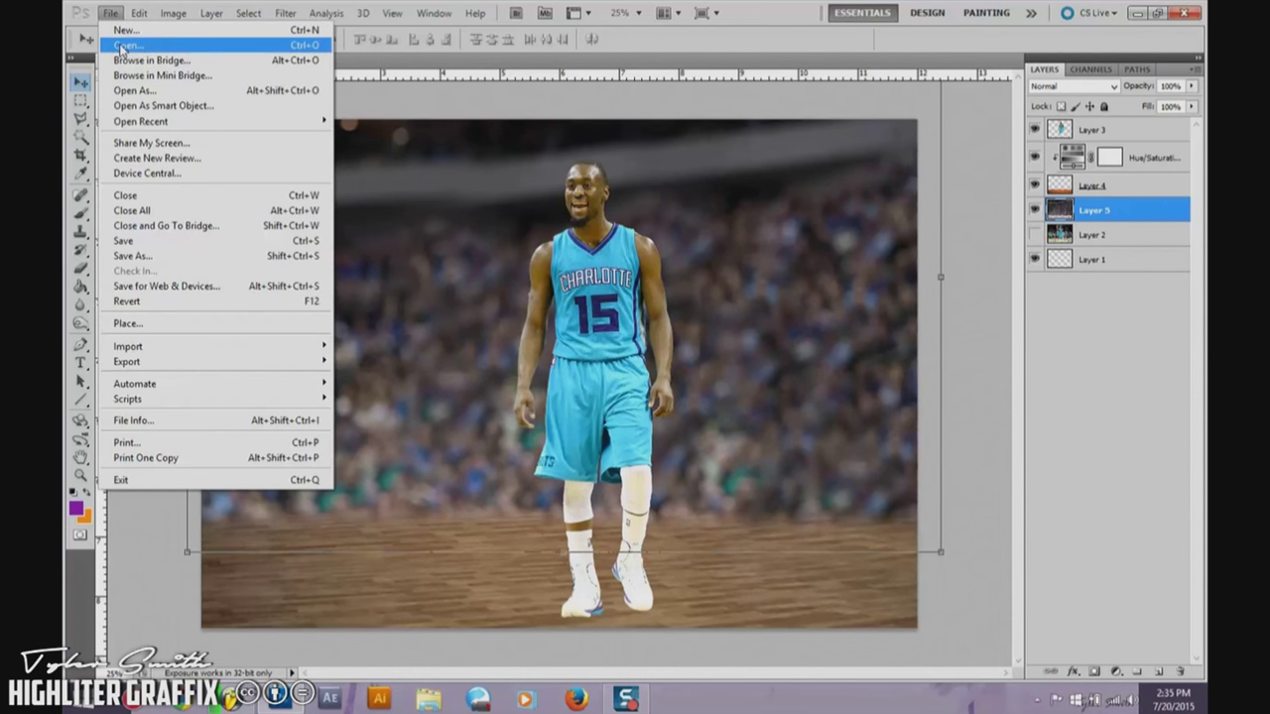
{"action": "left_click", "coordinate": [121, 46]}
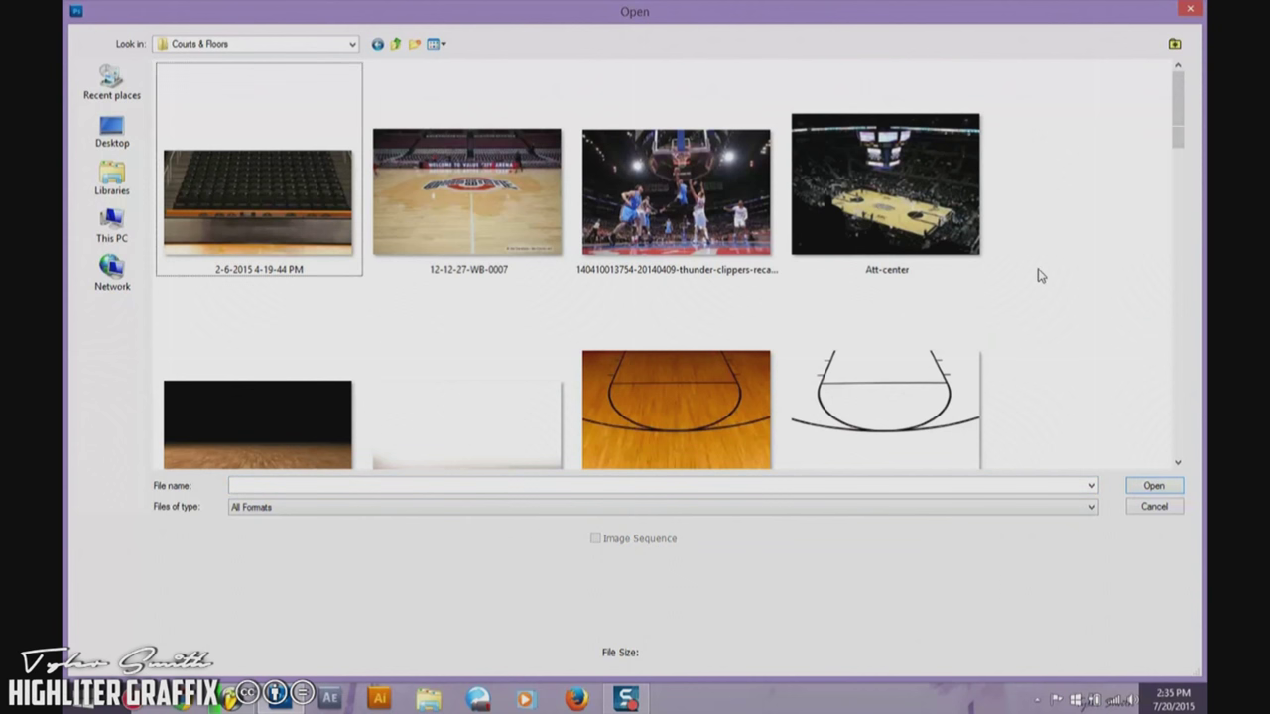
{"action": "scroll", "coordinate": [1041, 275], "scroll_direction": "down", "scroll_amount": 5}
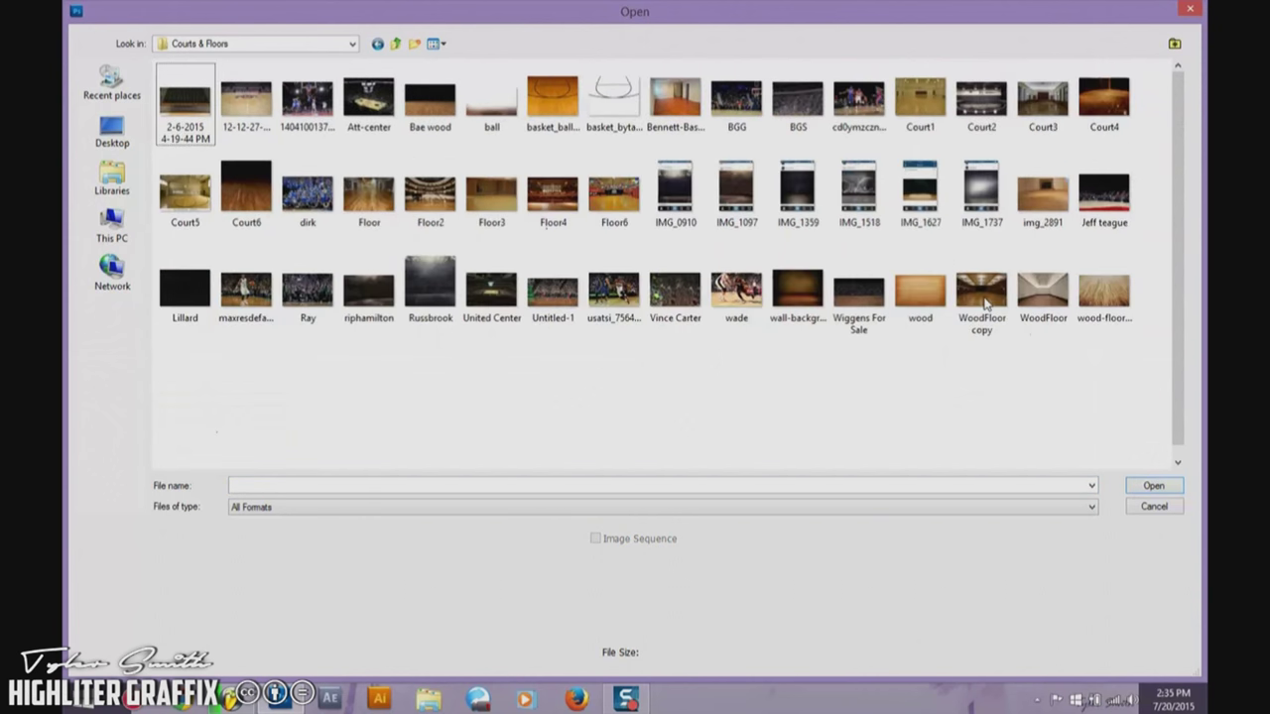
{"action": "scroll", "coordinate": [985, 303], "scroll_direction": "down", "scroll_amount": 2}
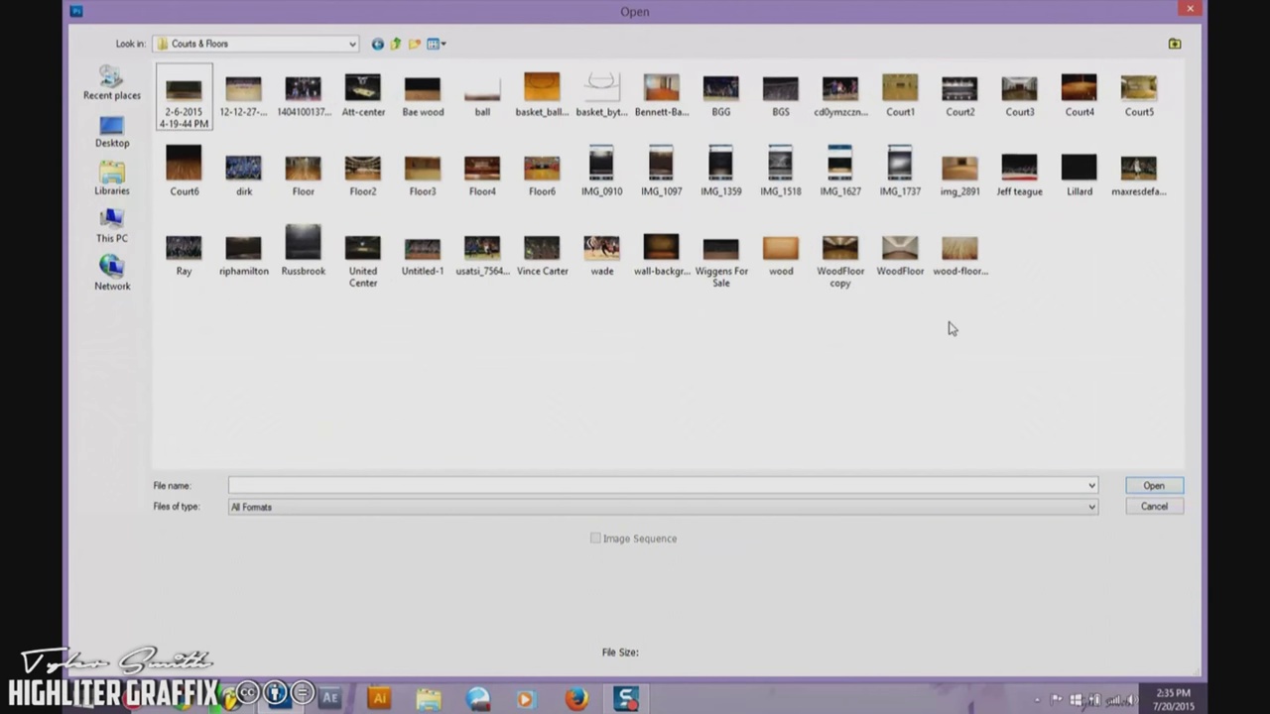
{"action": "scroll", "coordinate": [948, 328], "scroll_direction": "up", "scroll_amount": 3}
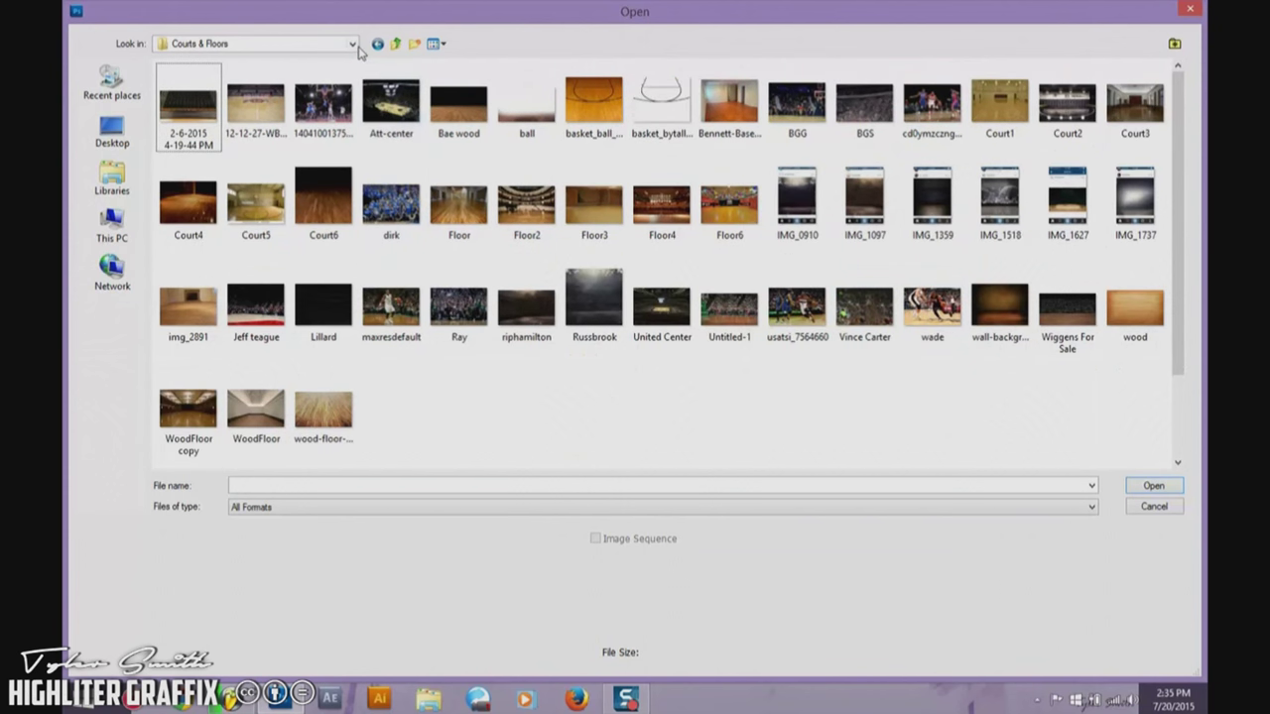
{"action": "left_click", "coordinate": [354, 45]}
{"action": "left_click", "coordinate": [215, 235]}
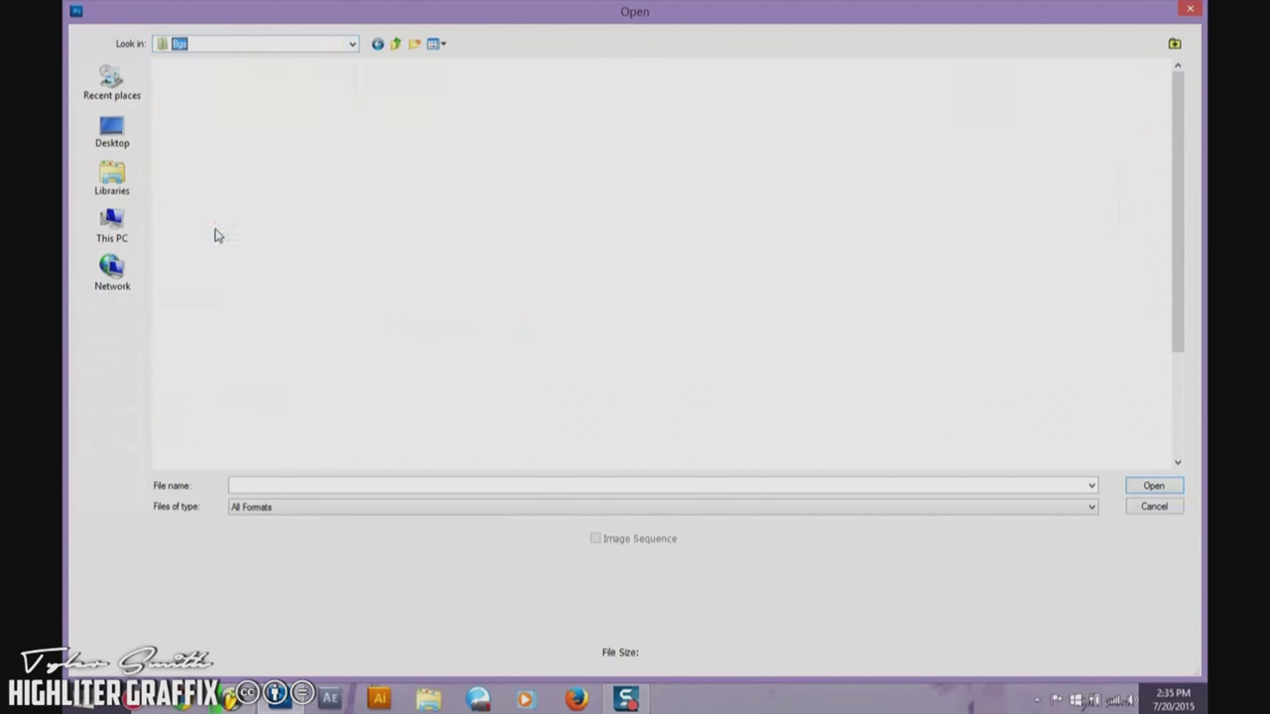
{"action": "double_click", "coordinate": [411, 266]}
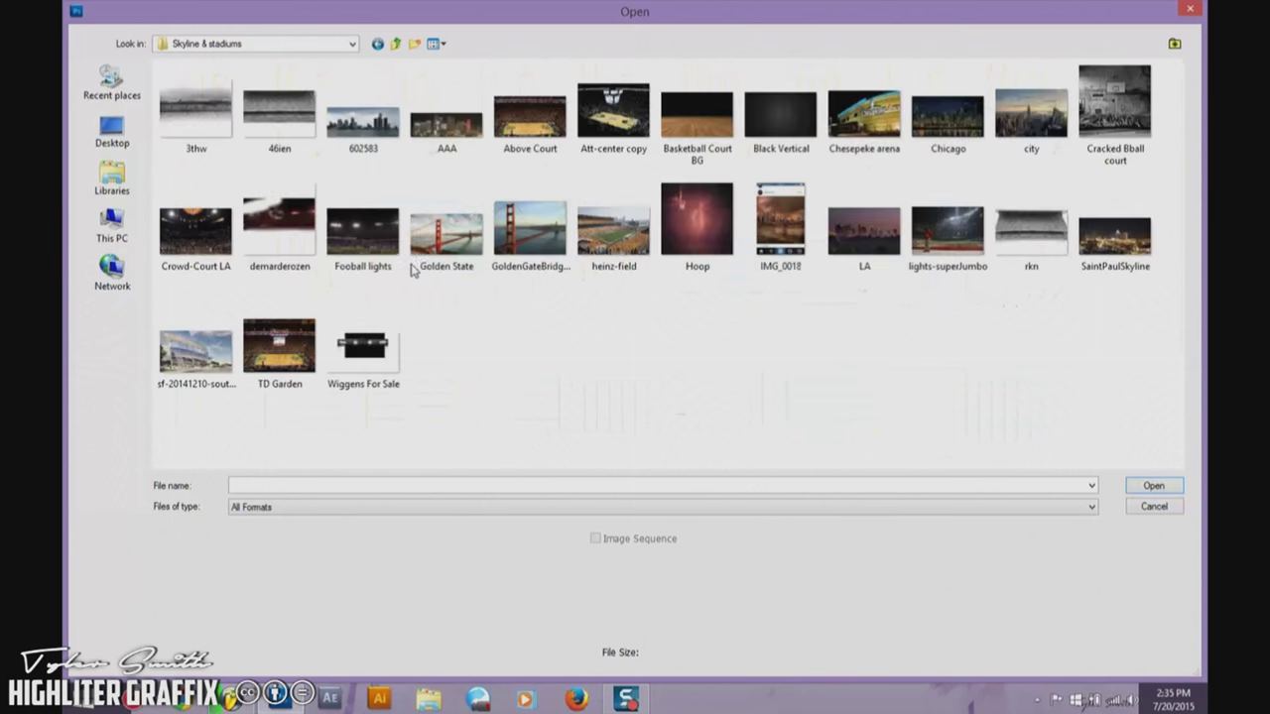
{"action": "left_click", "coordinate": [474, 137]}
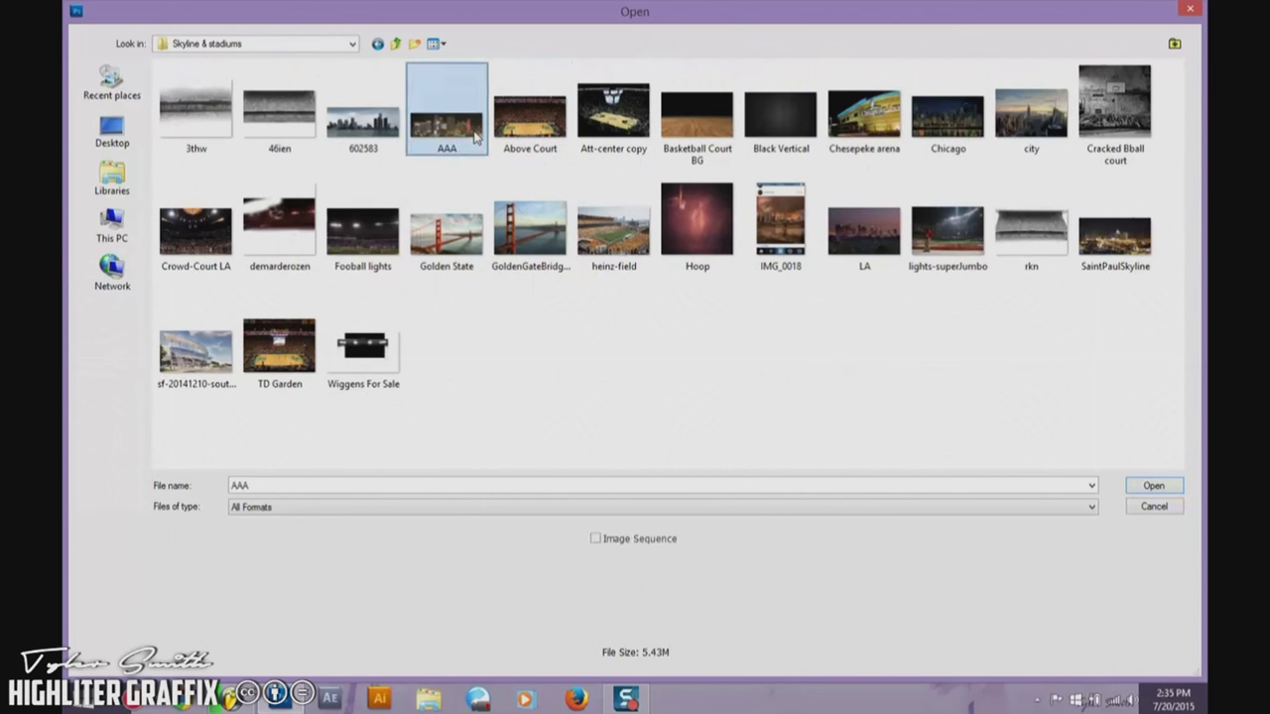
{"action": "double_click", "coordinate": [474, 137]}
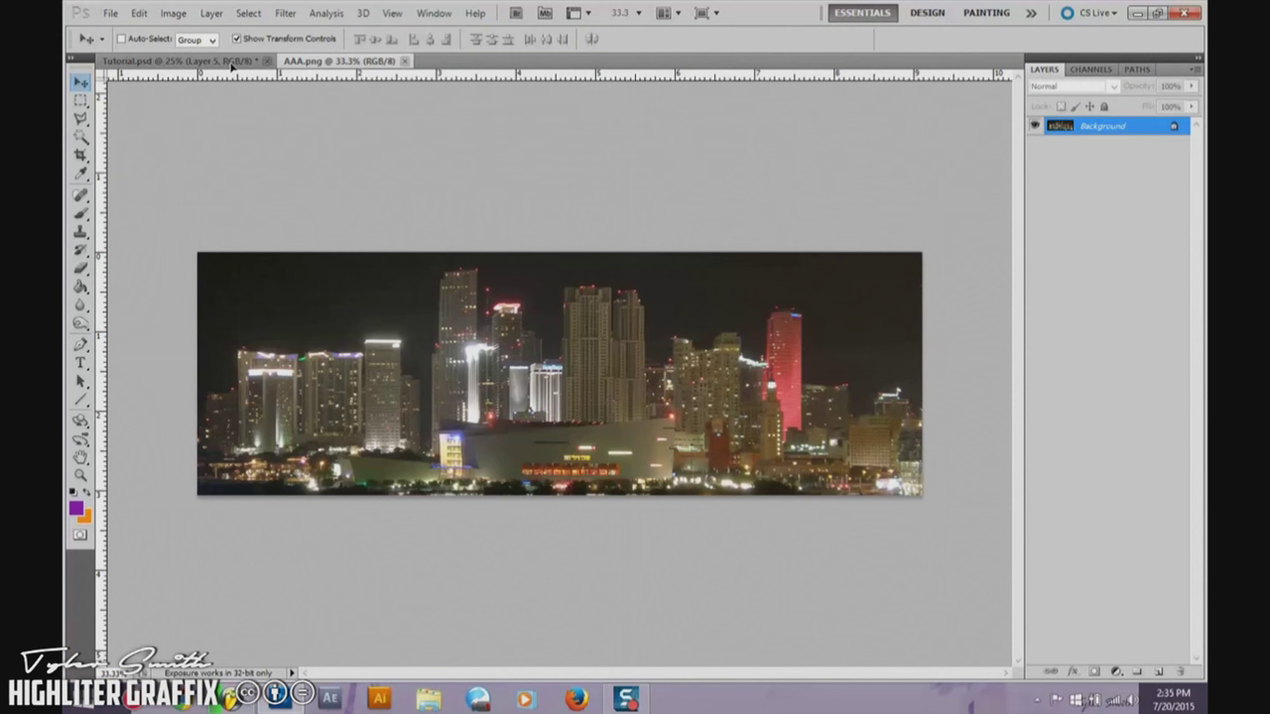
Step: Try the night skyline as a layer above the crowd in Tutorial.psd and delete that layer
{"action": "left_click_drag", "start_coordinate": [231, 64], "coordinate": [512, 493]}
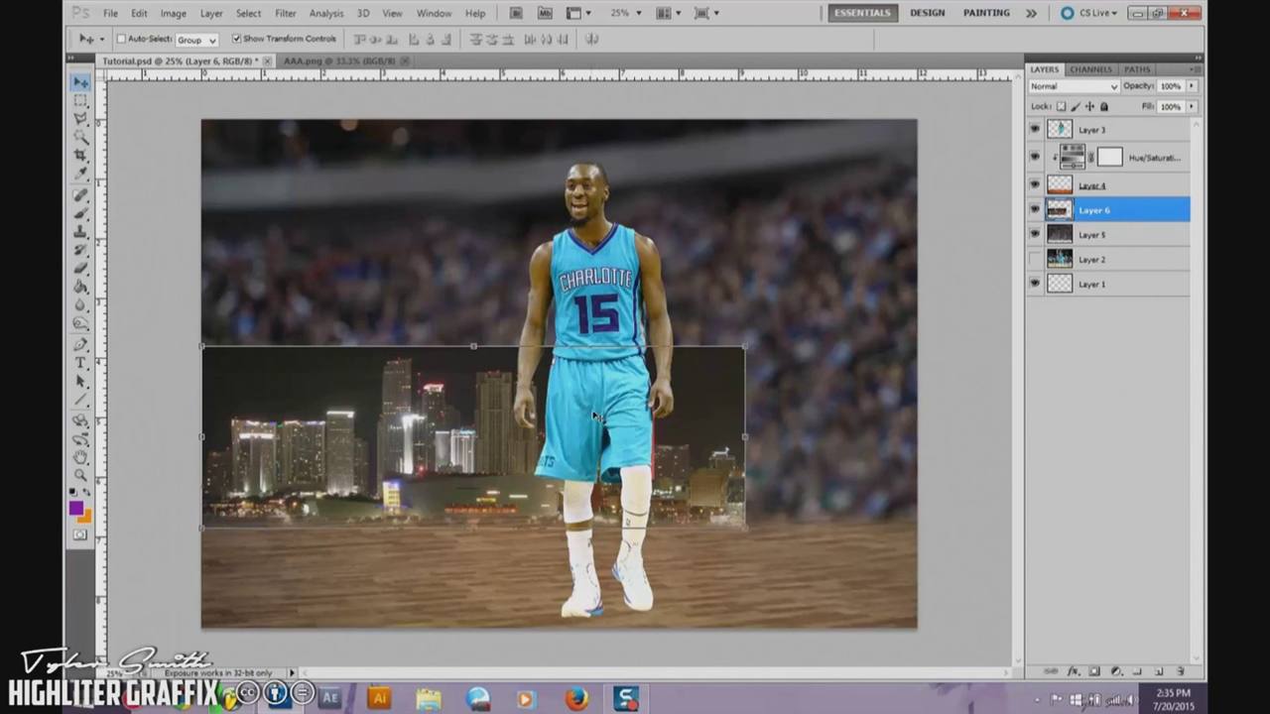
{"action": "key", "text": "Delete"}
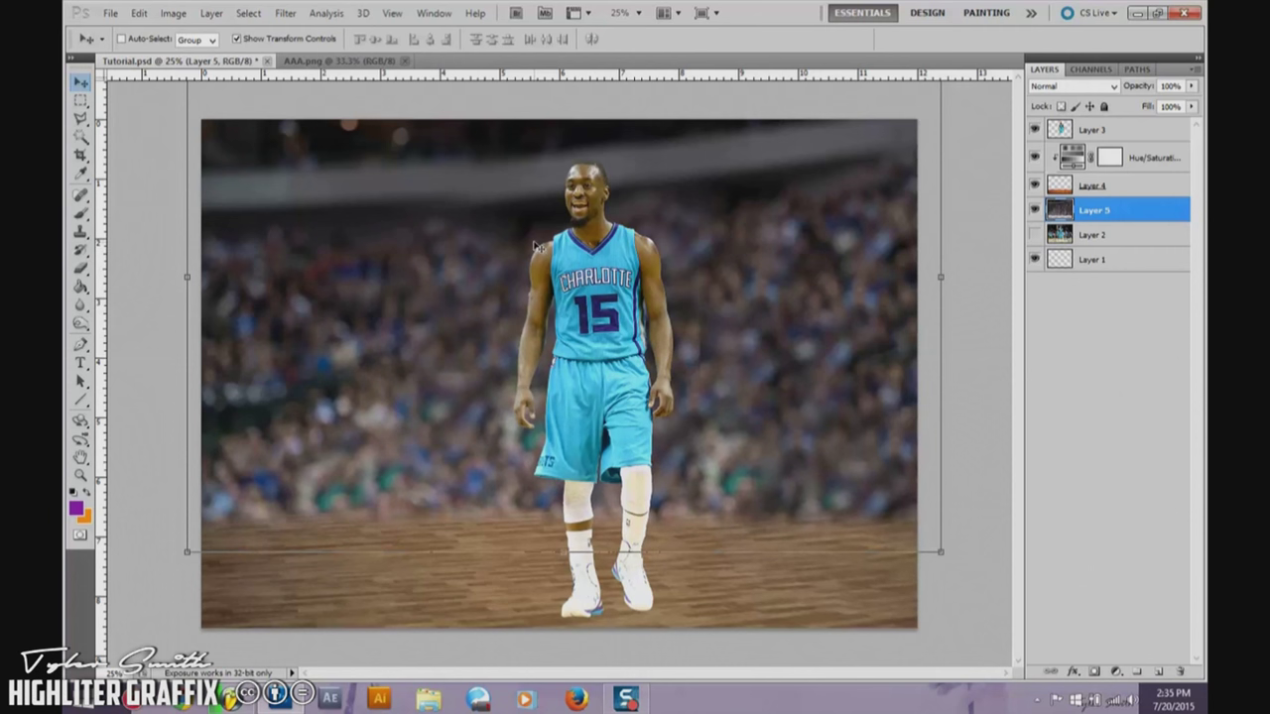
Step: Add a new layer between the floor and the crowd and fill it with black
{"action": "left_click", "coordinate": [1130, 186]}
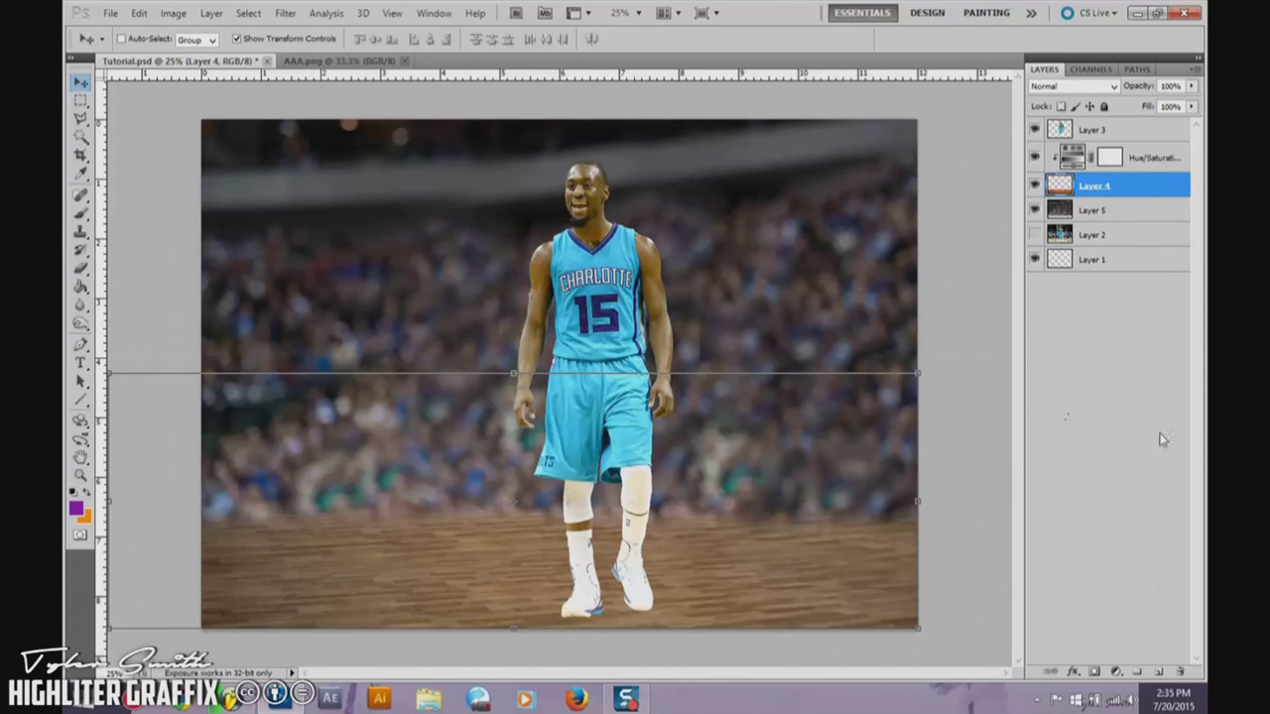
{"action": "left_click", "coordinate": [1162, 674]}
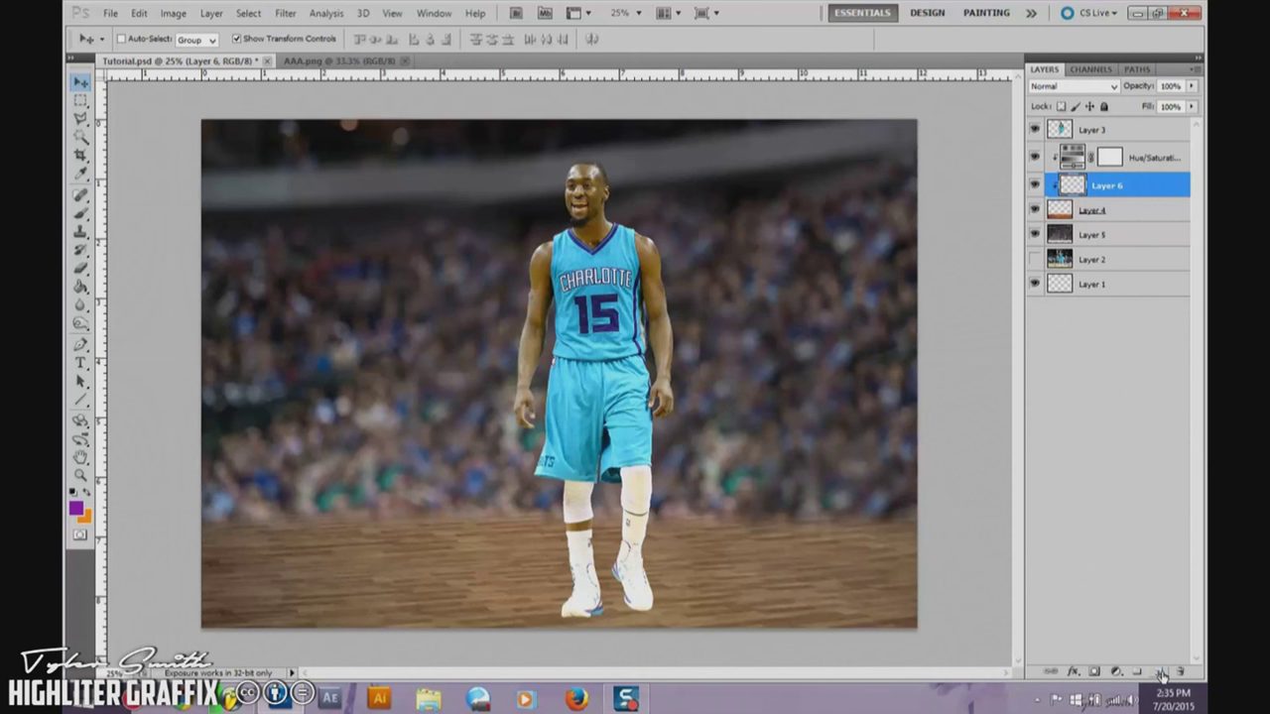
{"action": "left_click_drag", "start_coordinate": [1132, 187], "coordinate": [1129, 223]}
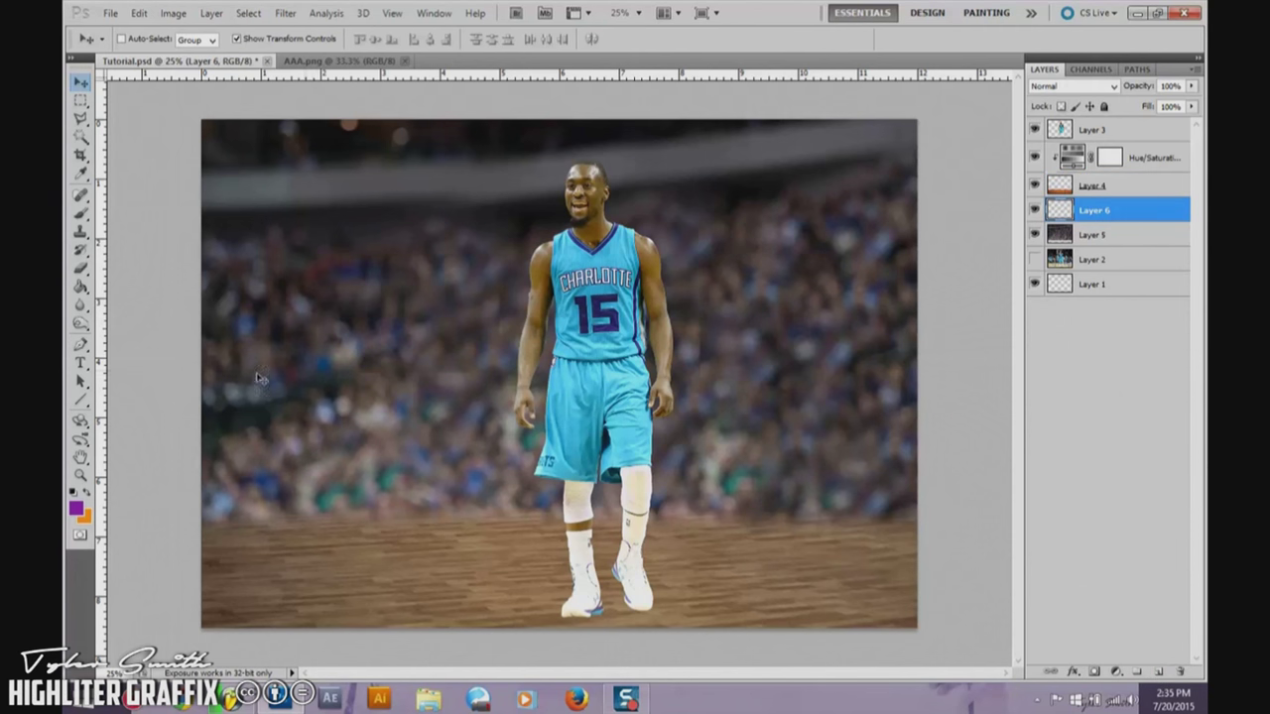
{"action": "key", "text": "g"}
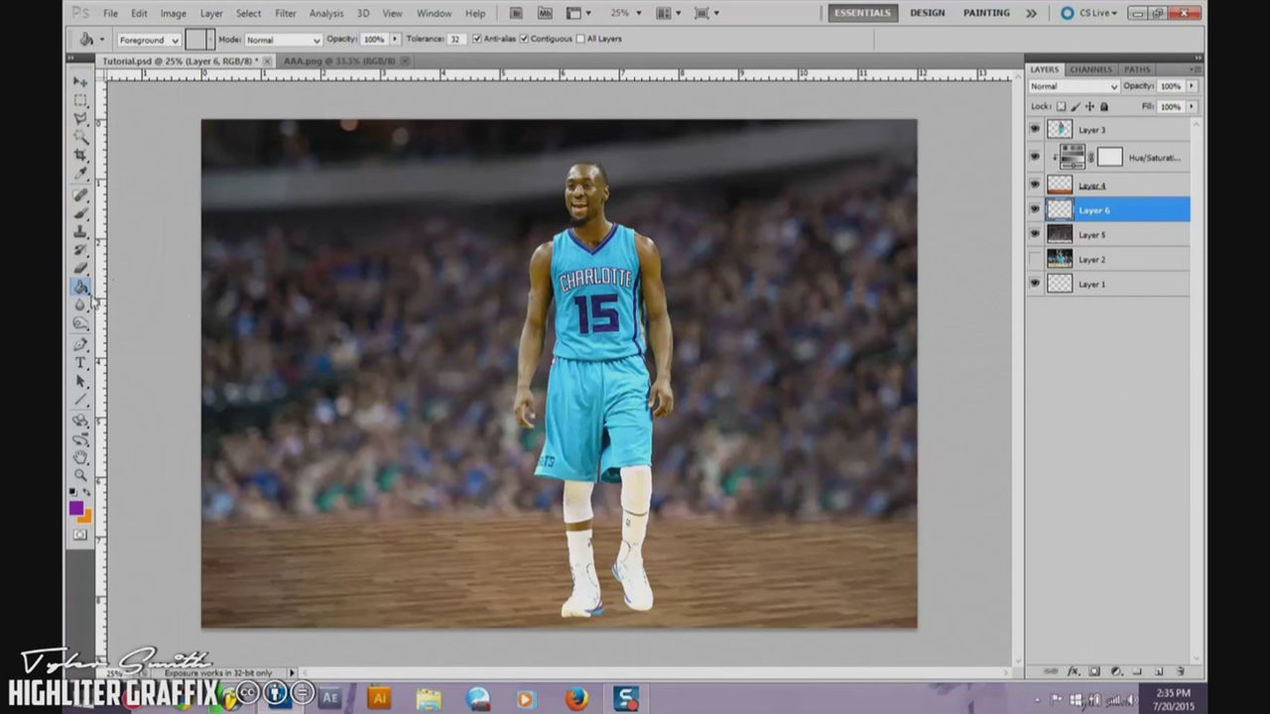
{"action": "left_click", "coordinate": [75, 508]}
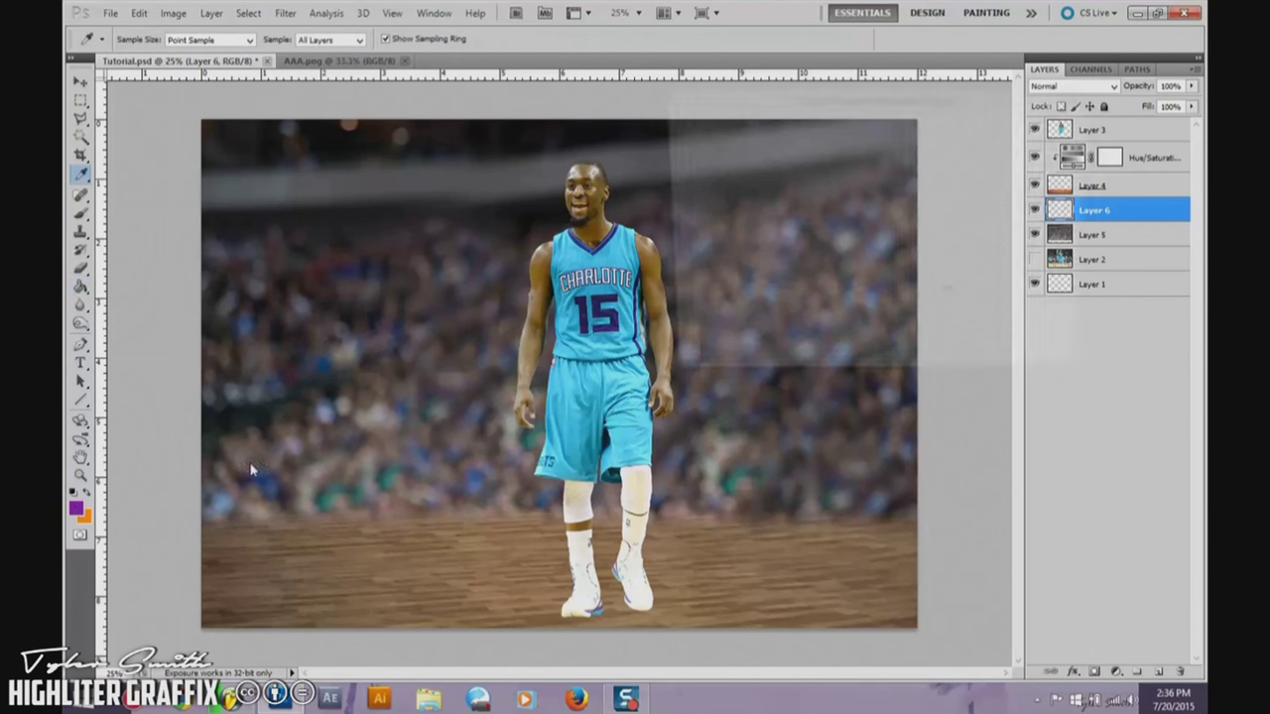
{"action": "left_click", "coordinate": [675, 337]}
{"action": "left_click", "coordinate": [1038, 126]}
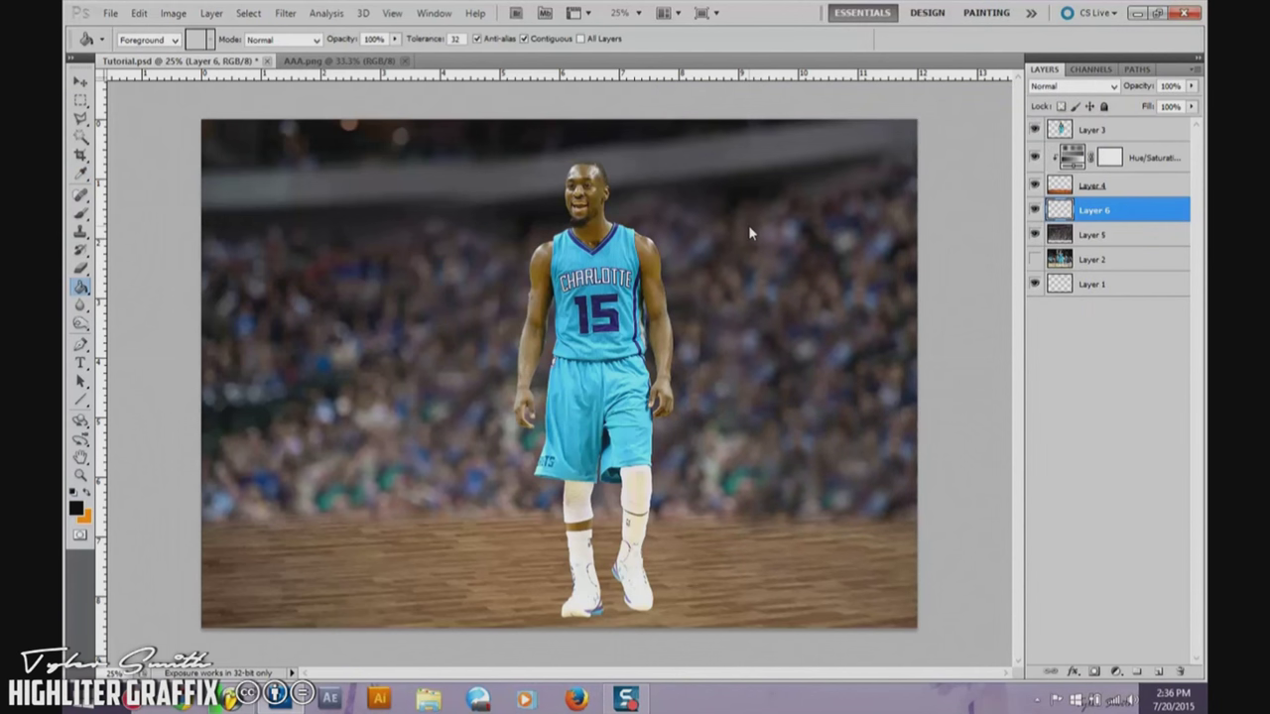
{"action": "left_click", "coordinate": [748, 226]}
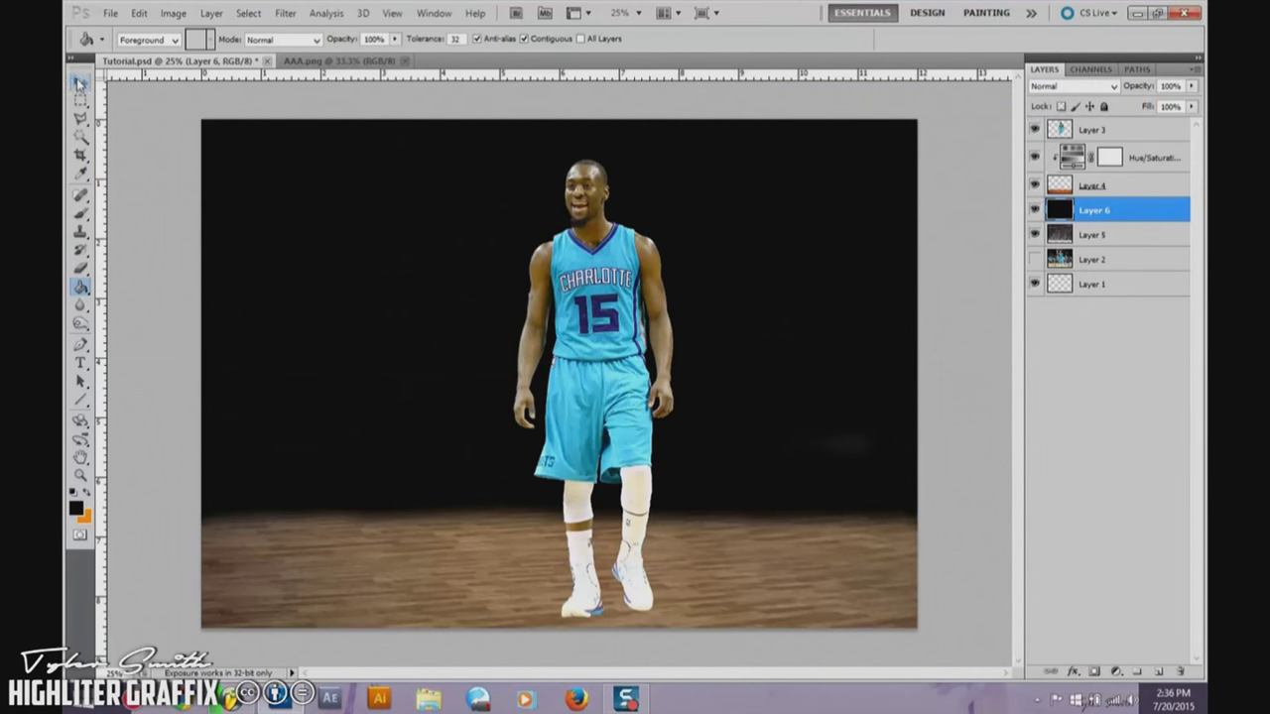
Step: Move the black layer directly beneath the player, above the floor's adjustment, and set its fill to 40%
{"action": "left_click", "coordinate": [80, 81]}
{"action": "left_click_drag", "start_coordinate": [1113, 211], "coordinate": [1125, 156]}
{"action": "left_click", "coordinate": [1193, 108]}
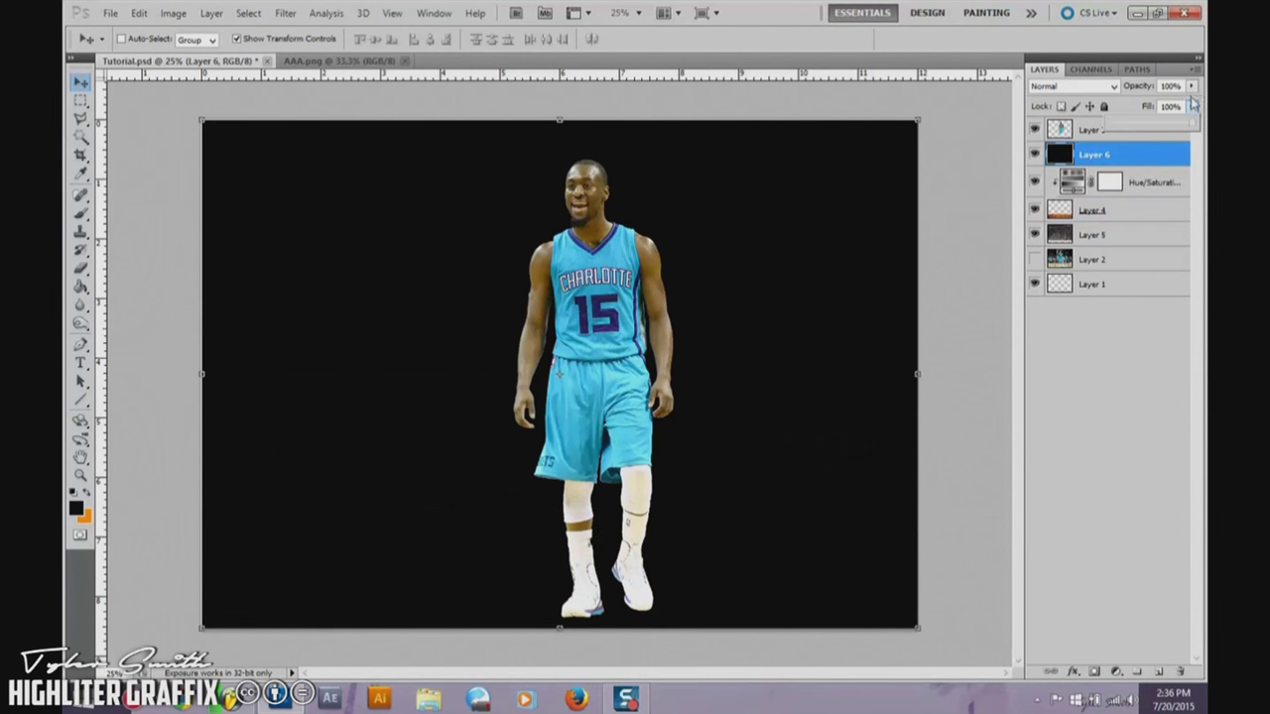
{"action": "left_click_drag", "start_coordinate": [1189, 123], "coordinate": [1141, 123]}
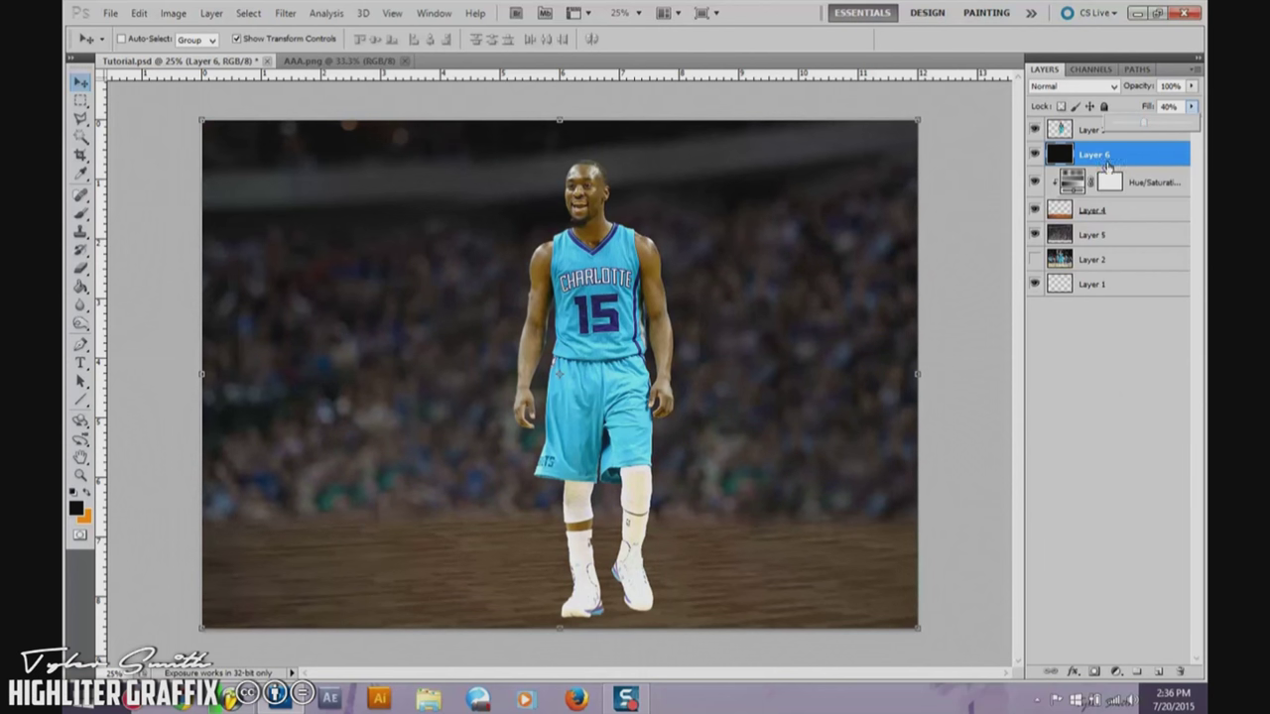
Step: Invert the black layer to white and set its fill to 0%
{"action": "left_click", "coordinate": [172, 13]}
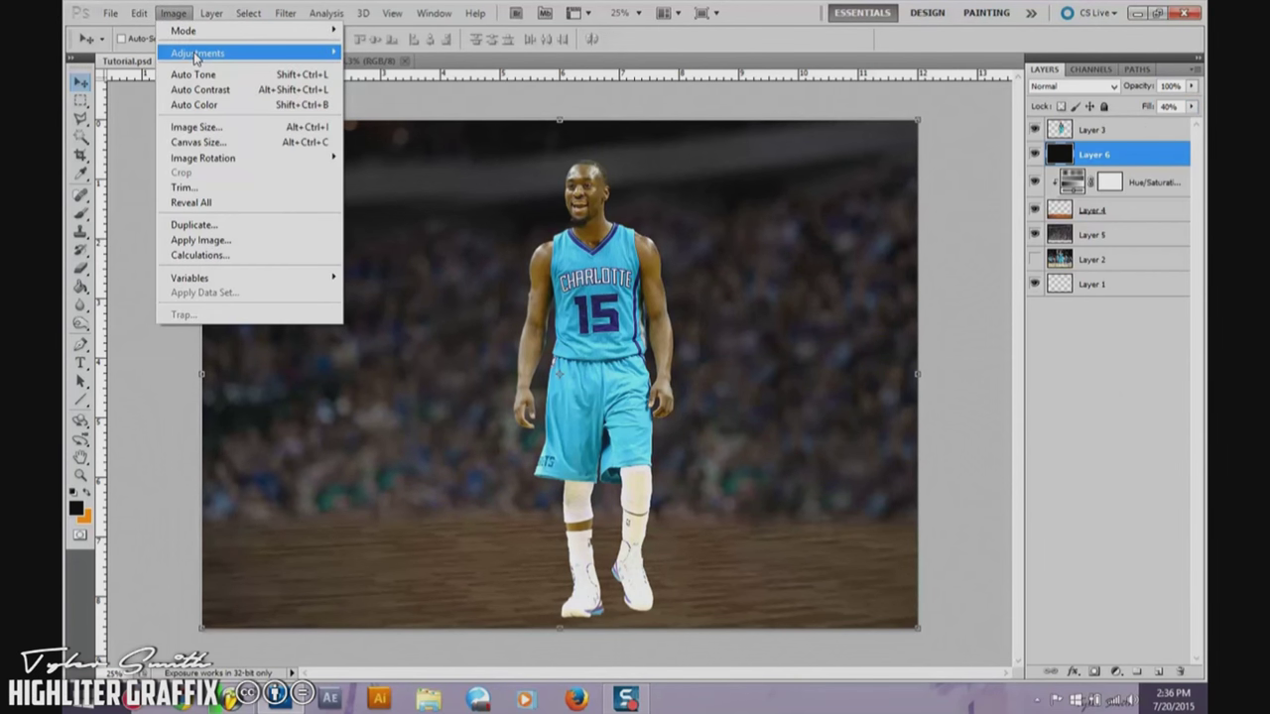
{"action": "mouse_move", "coordinate": [196, 56]}
{"action": "left_click", "coordinate": [416, 218]}
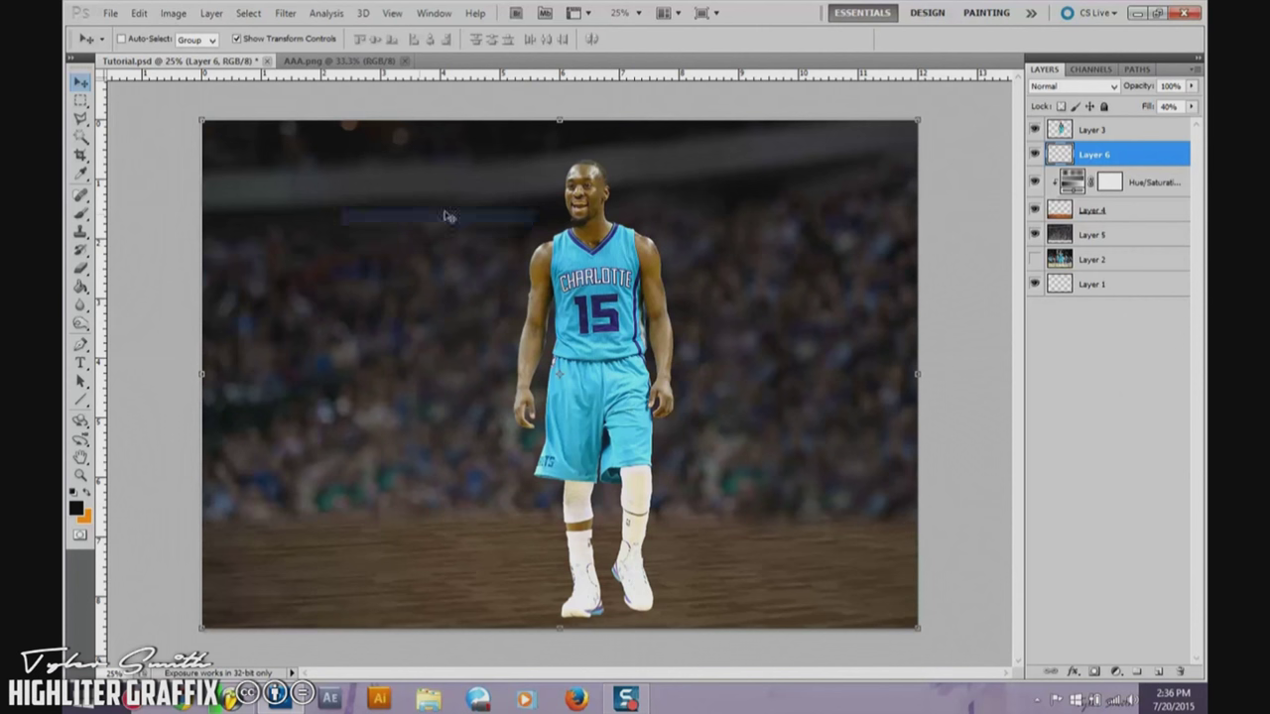
{"action": "left_click", "coordinate": [1190, 107]}
{"action": "left_click_drag", "start_coordinate": [1157, 126], "coordinate": [1016, 131]}
{"action": "left_click", "coordinate": [1107, 154]}
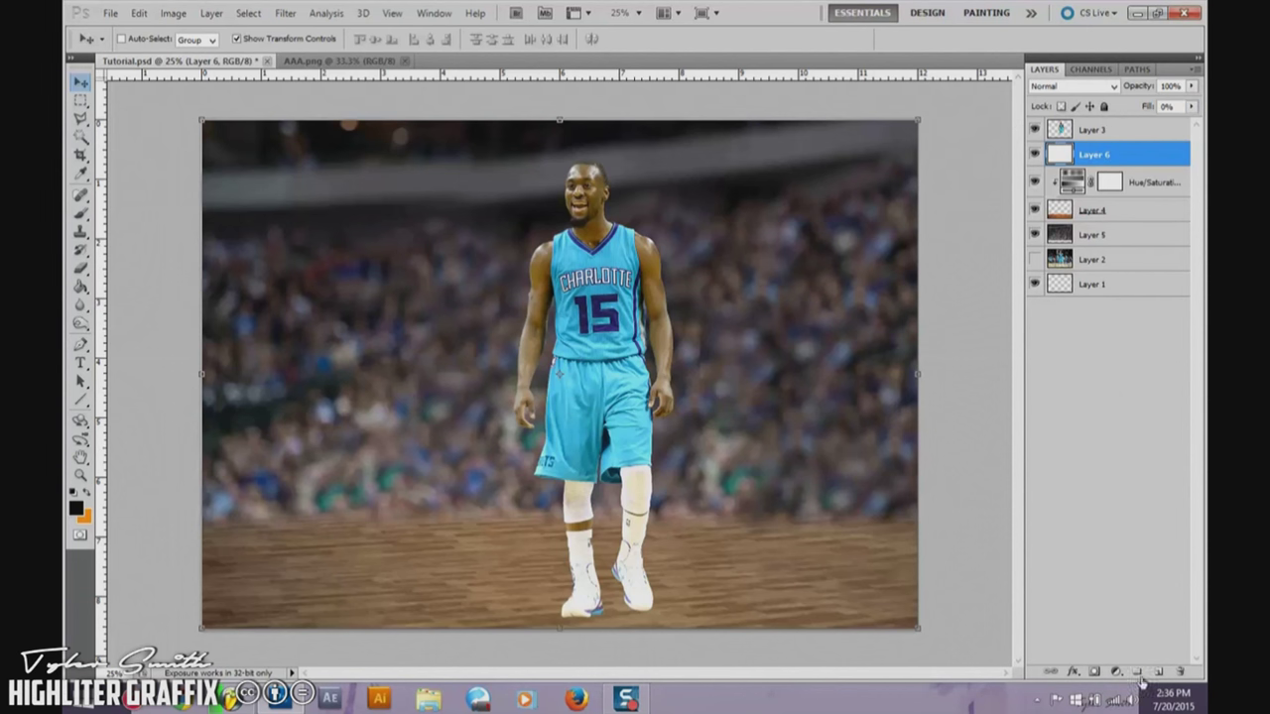
Step: Try a Hue/Saturation change on the floor layer with saturation -100 and lightness -20, and discard it
{"action": "left_click", "coordinate": [1123, 213]}
{"action": "left_click", "coordinate": [1117, 675]}
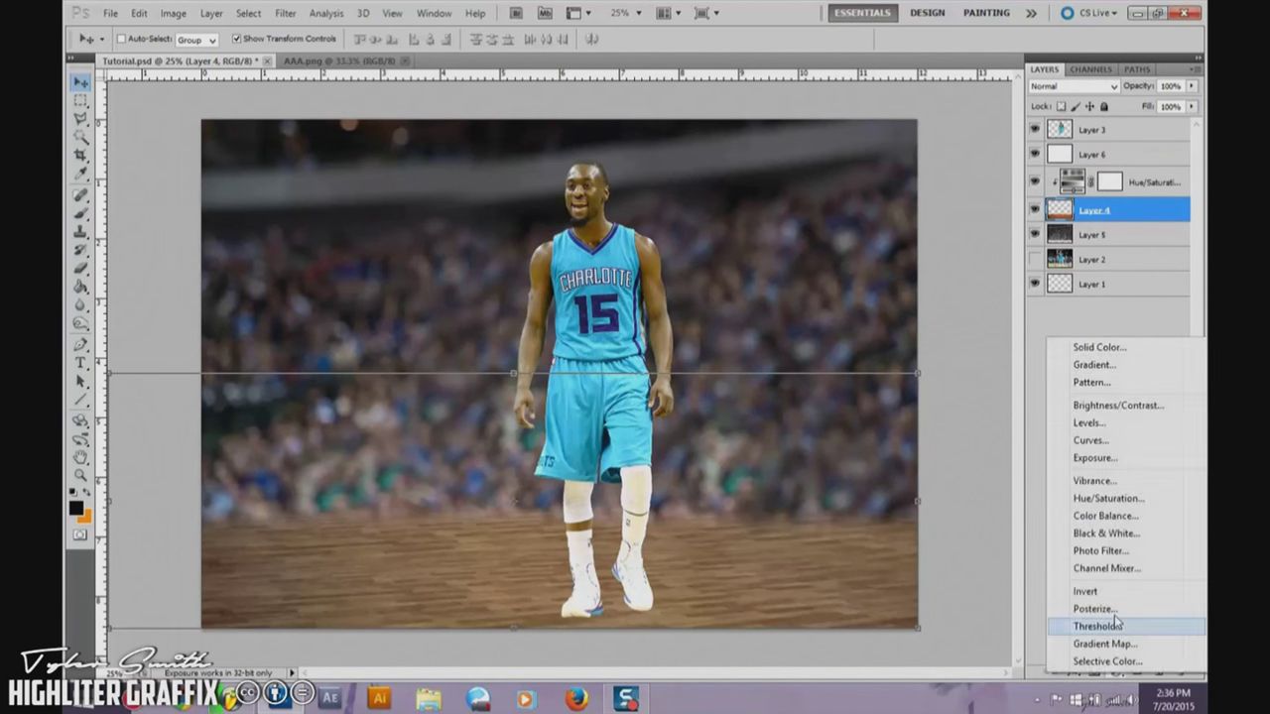
{"action": "left_click", "coordinate": [1041, 373]}
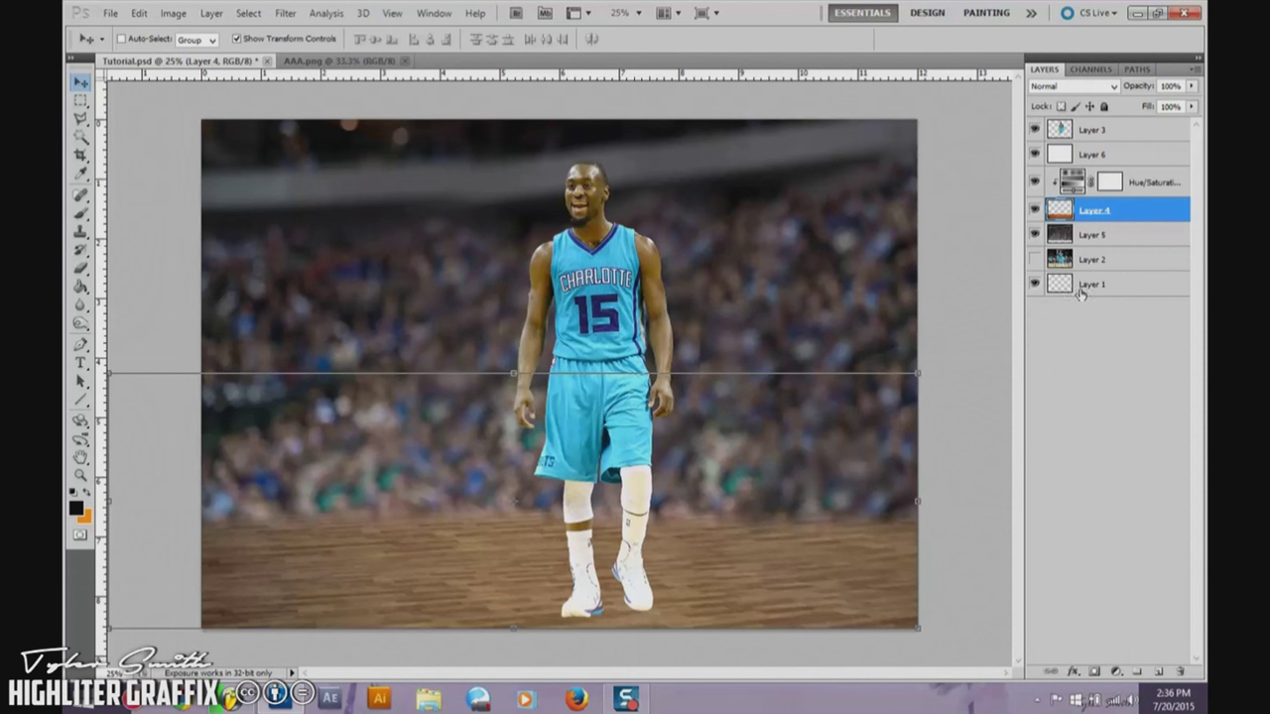
{"action": "left_click", "coordinate": [177, 15]}
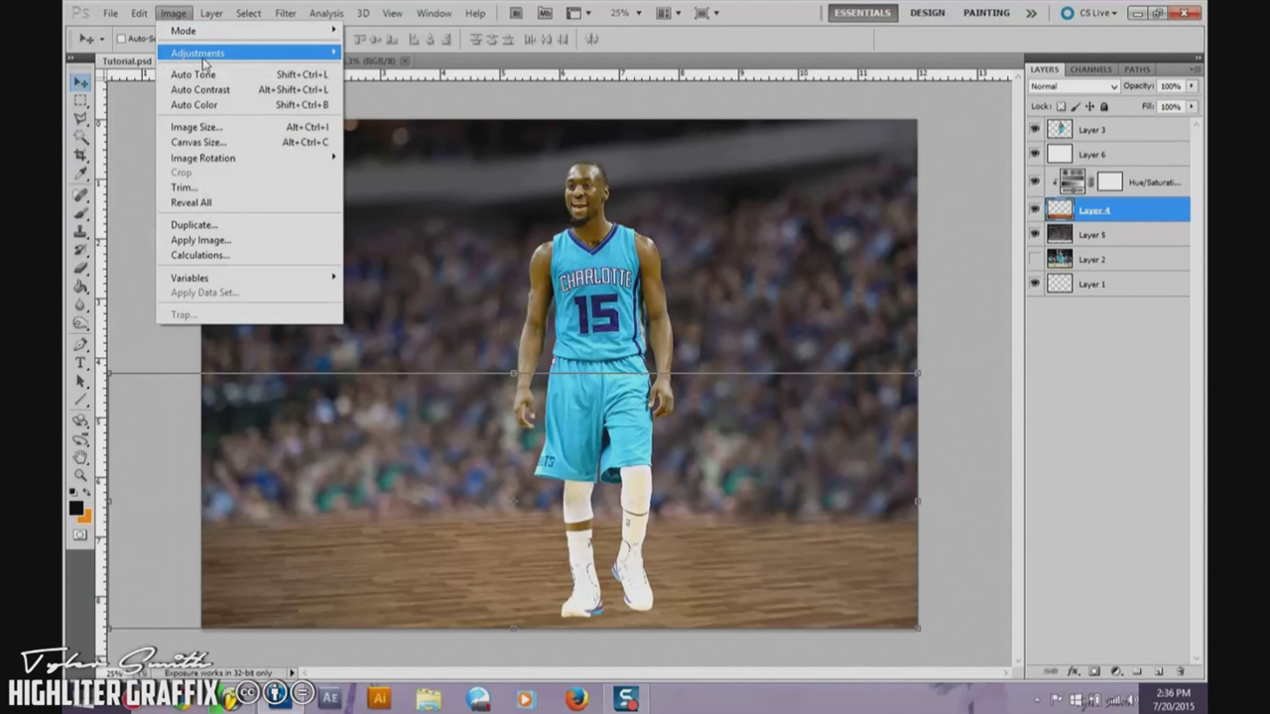
{"action": "mouse_move", "coordinate": [208, 54]}
{"action": "left_click", "coordinate": [388, 135]}
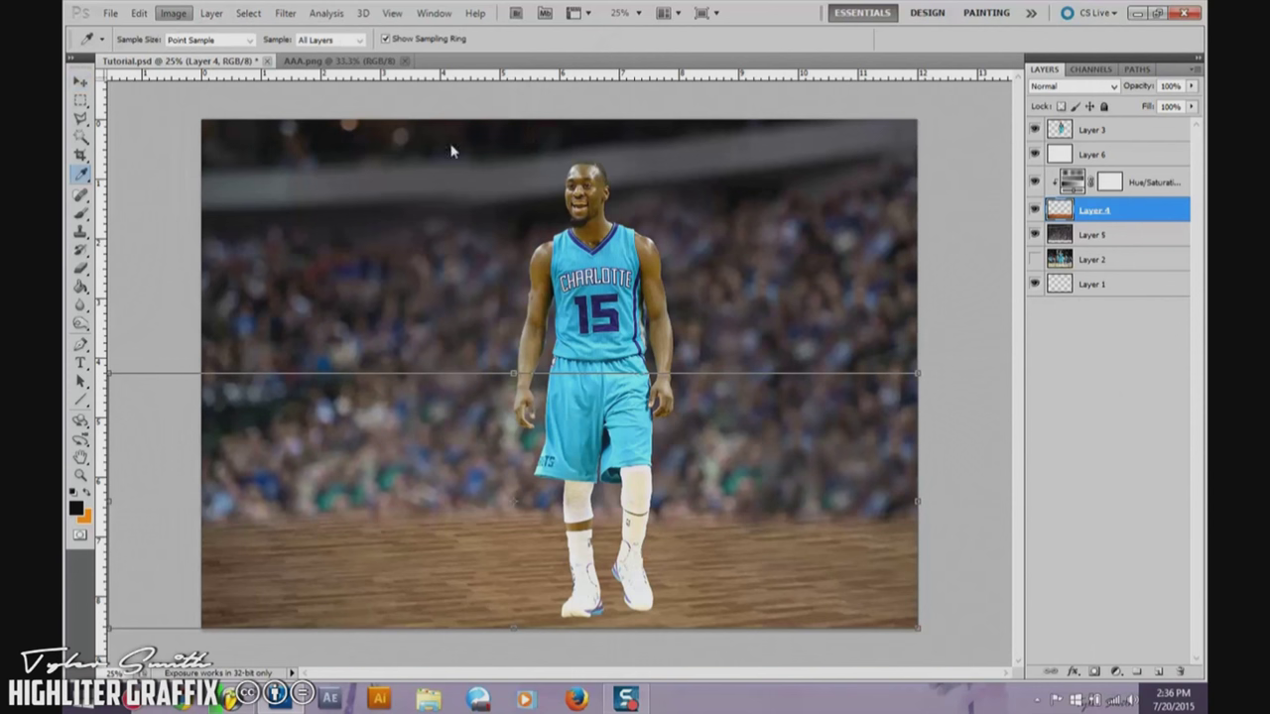
{"action": "left_click_drag", "start_coordinate": [933, 61], "coordinate": [857, 115]}
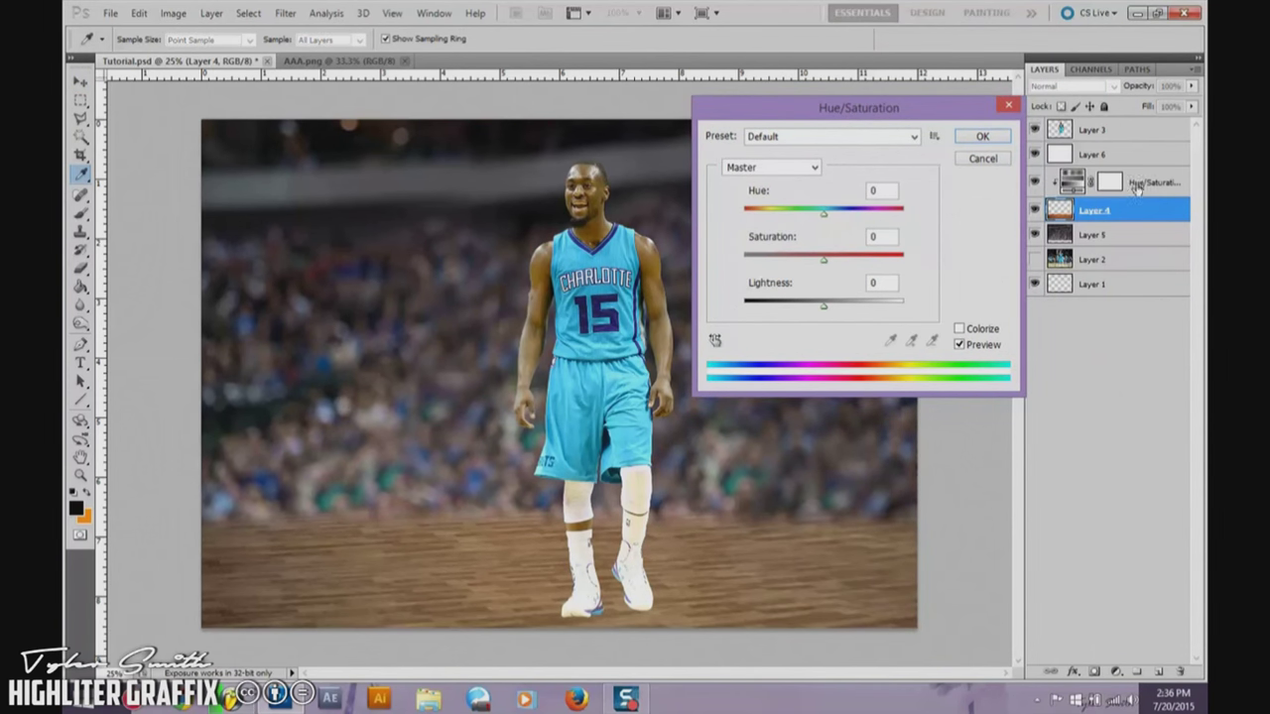
{"action": "left_click_drag", "start_coordinate": [824, 311], "coordinate": [744, 307]}
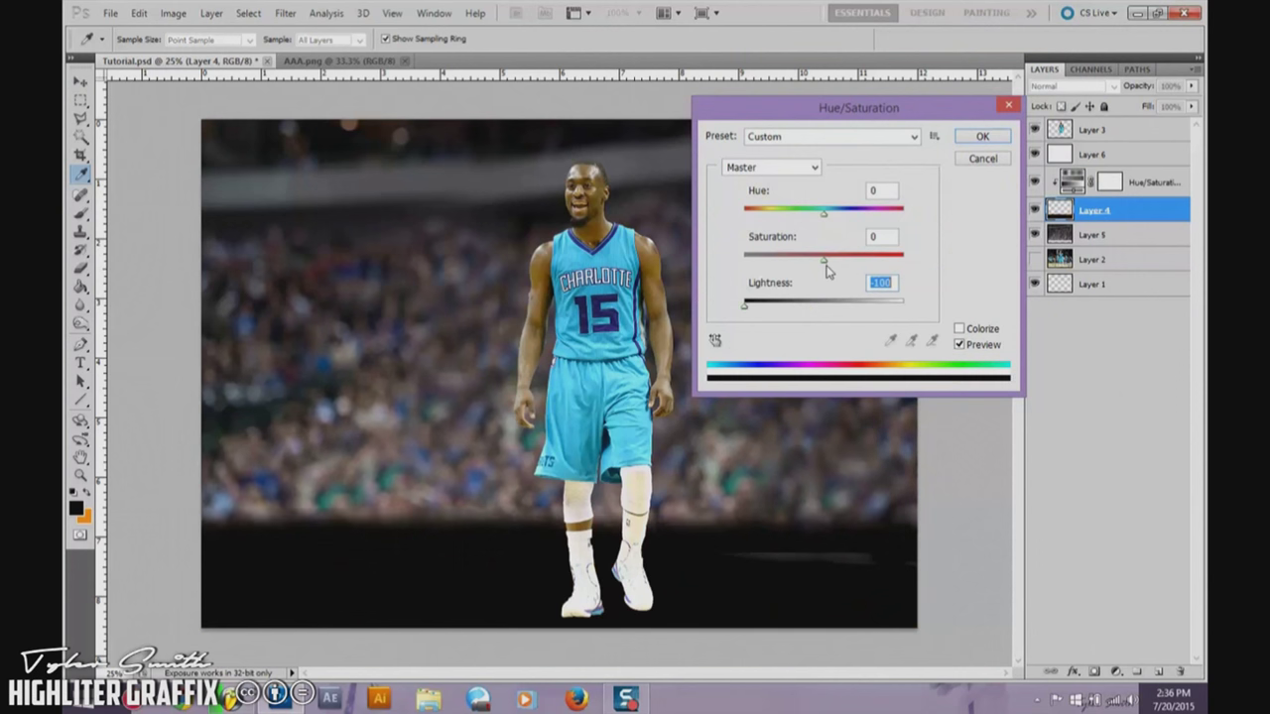
{"action": "left_click_drag", "start_coordinate": [824, 261], "coordinate": [725, 261]}
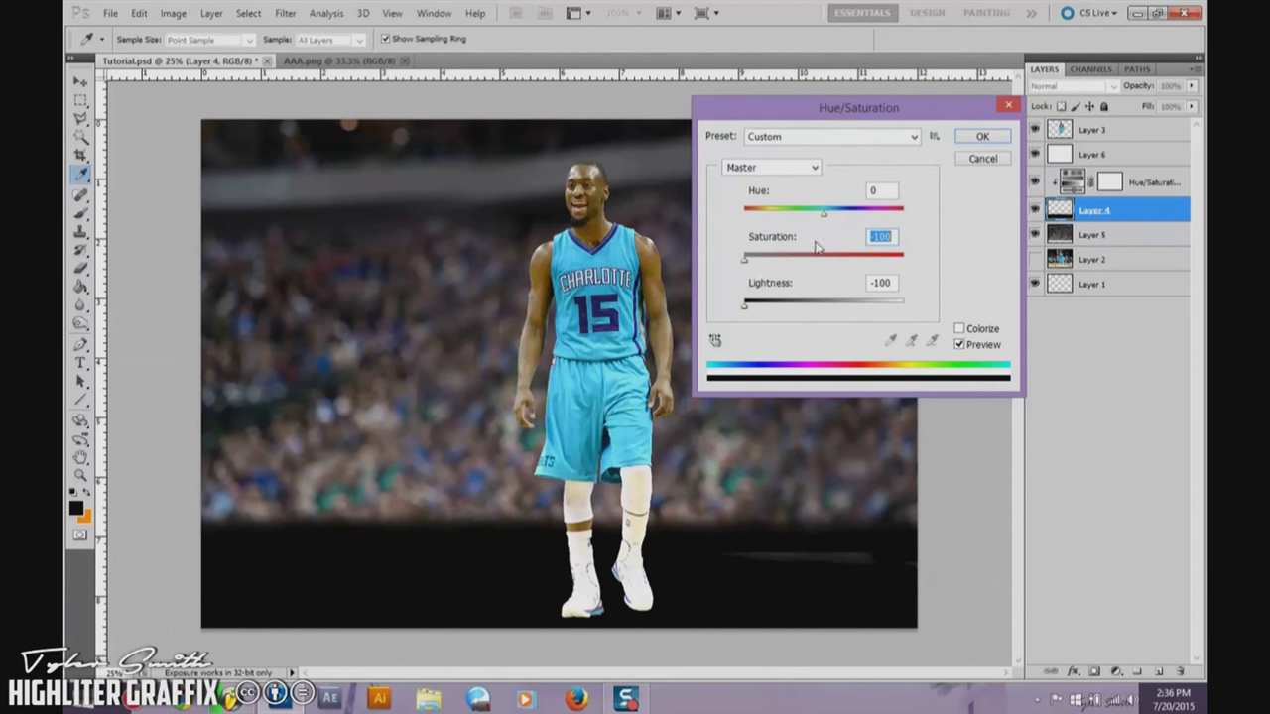
{"action": "left_click_drag", "start_coordinate": [753, 311], "coordinate": [808, 320]}
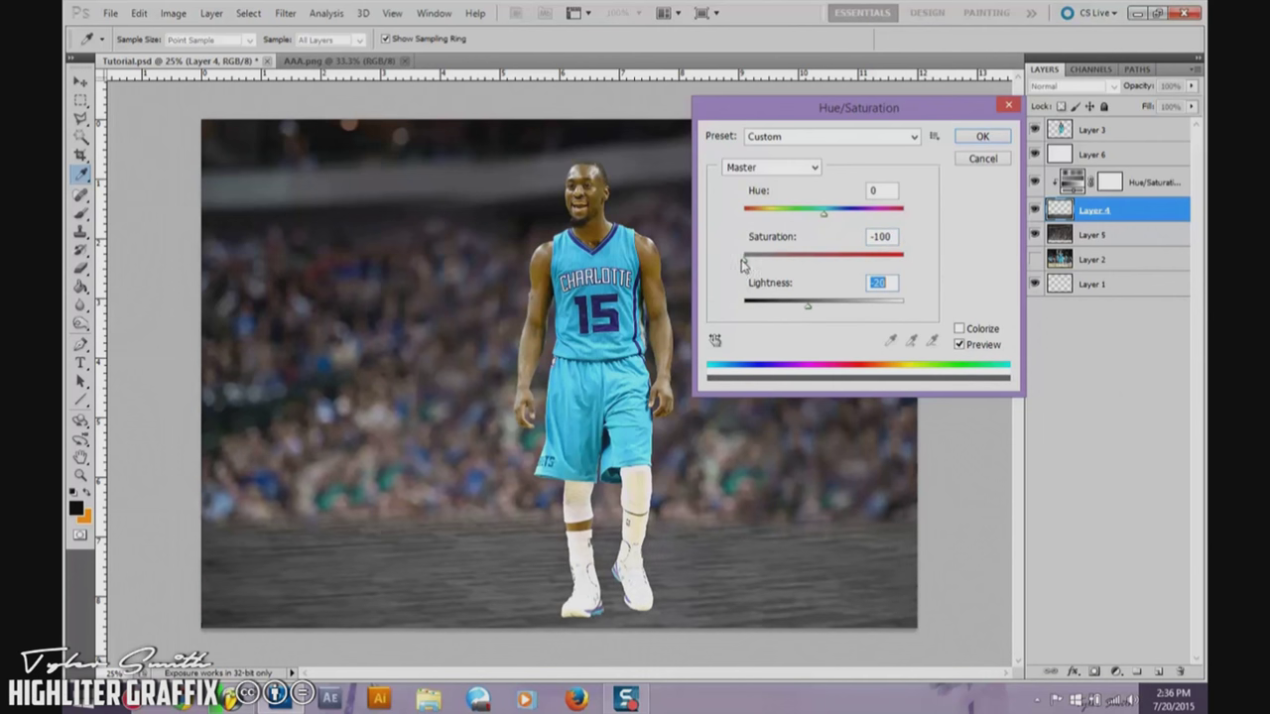
{"action": "left_click", "coordinate": [981, 159]}
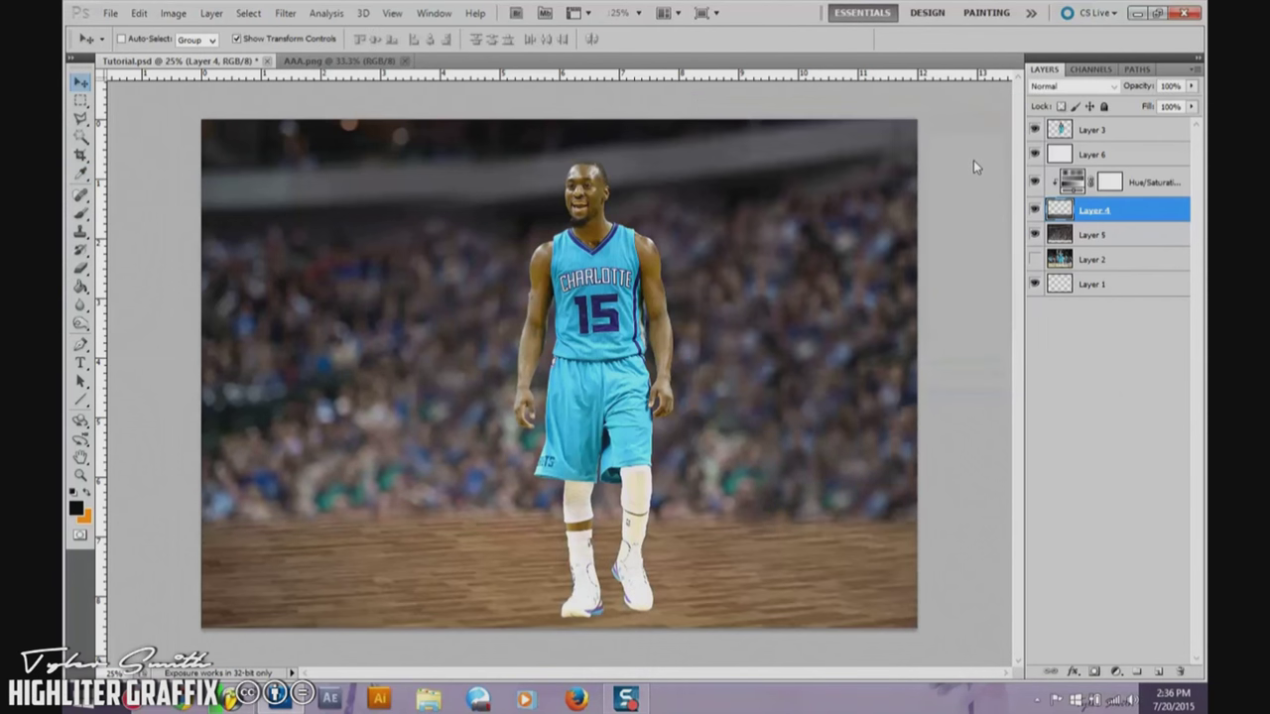
{"action": "key", "text": "v"}
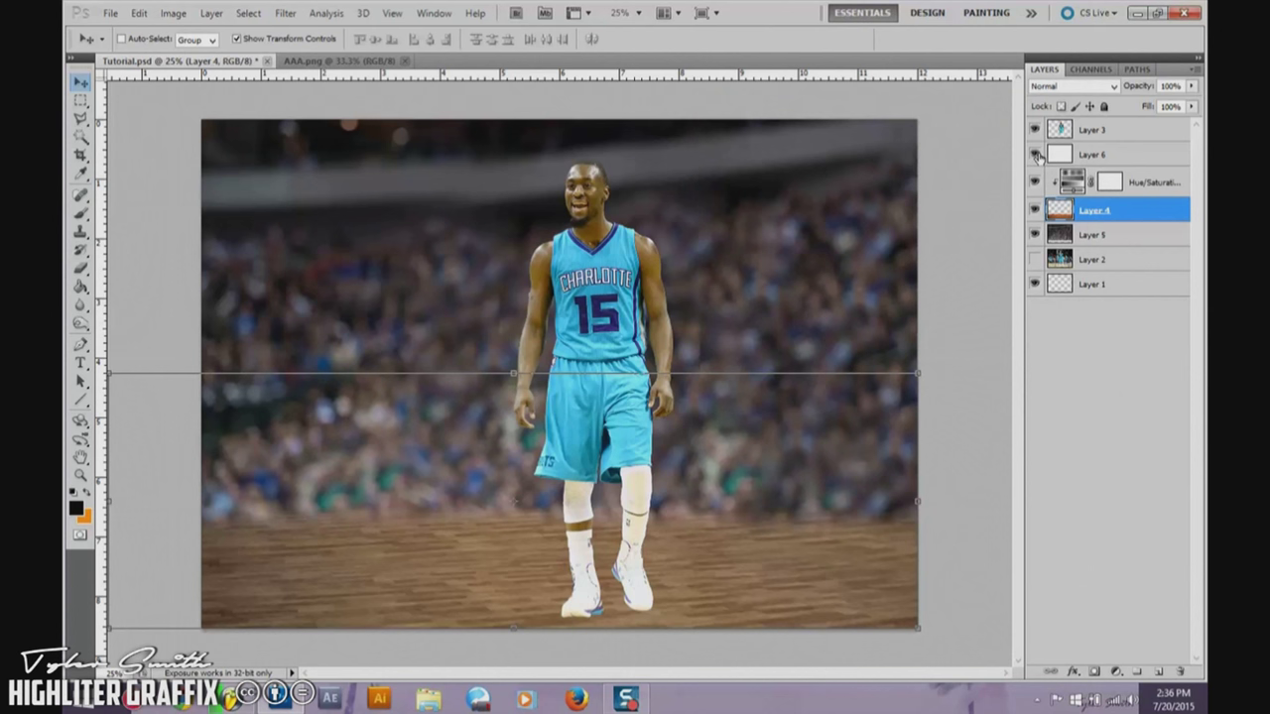